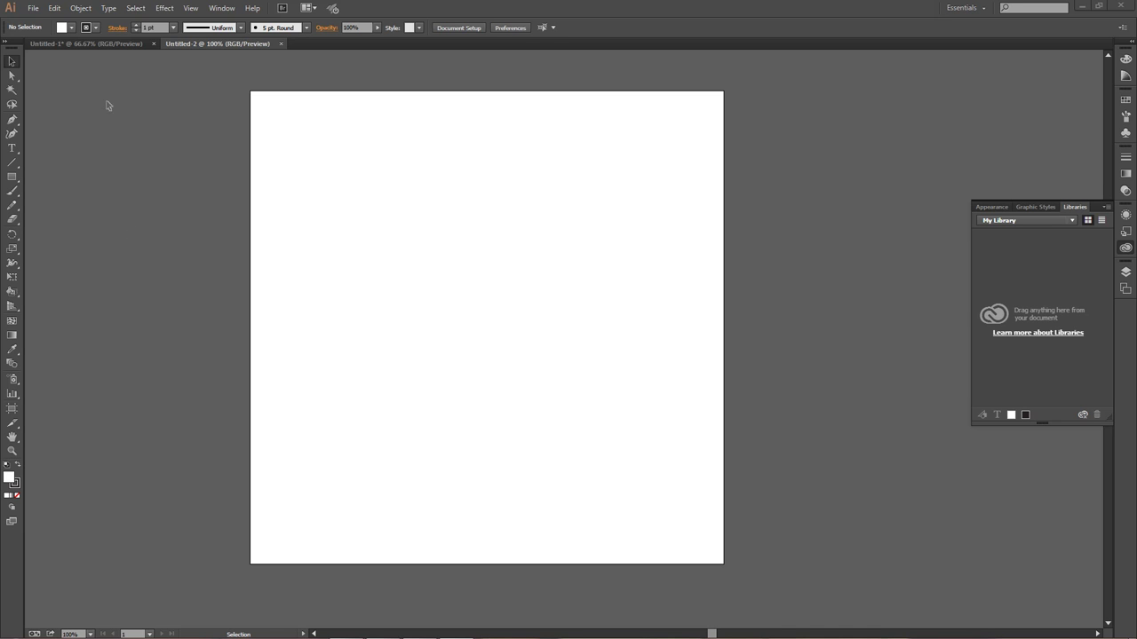
Cover the full 800 × 800 px artboard with a black, stroke-free rectangle
{"action": "left_click", "coordinate": [114, 42]}
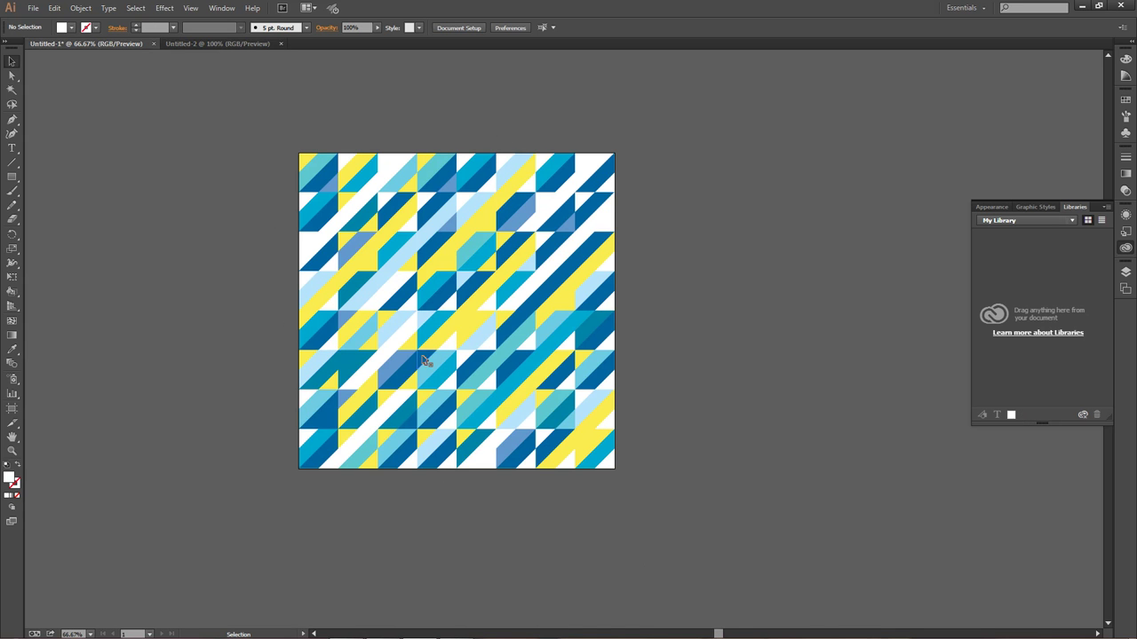
{"action": "left_click", "coordinate": [222, 44]}
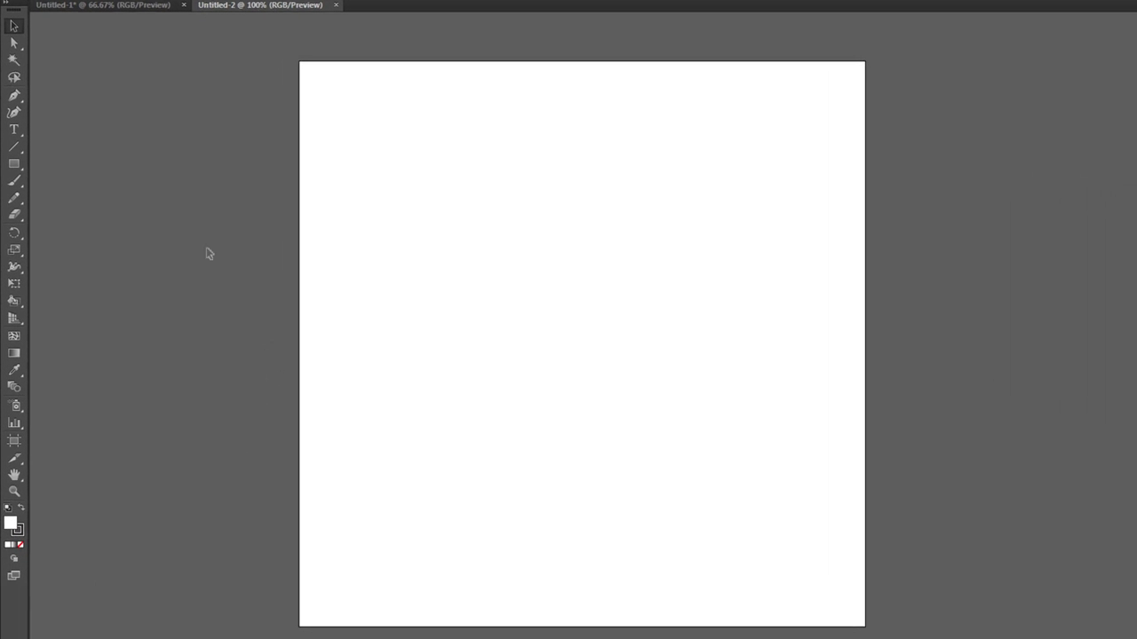
{"action": "left_click", "coordinate": [27, 74]}
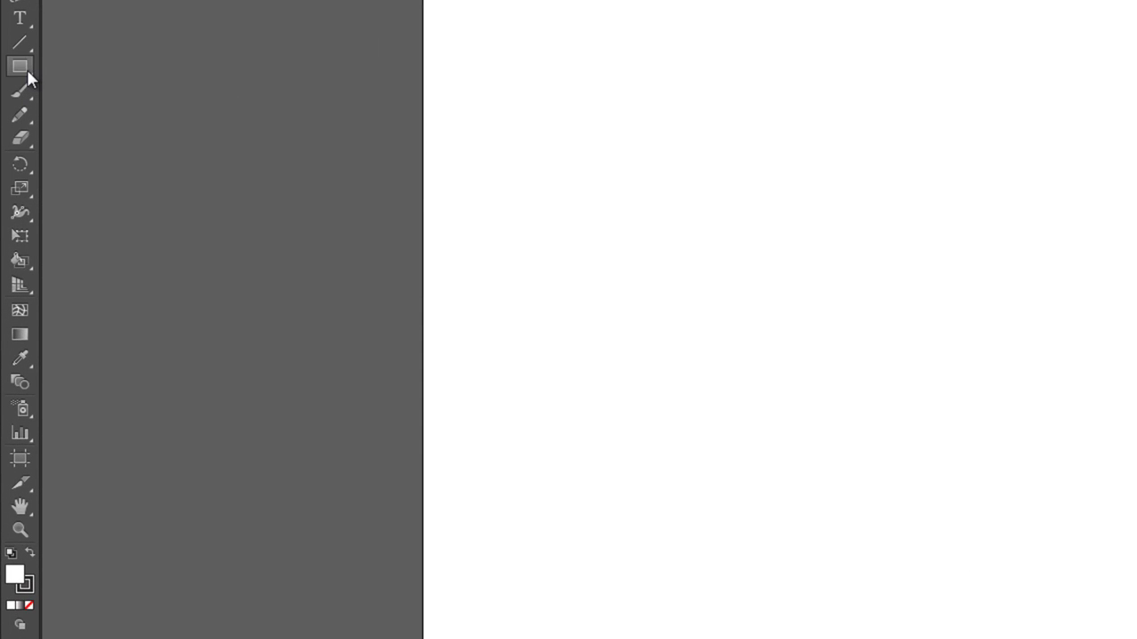
{"action": "left_click", "coordinate": [28, 76]}
{"action": "left_click", "coordinate": [30, 554]}
{"action": "left_click", "coordinate": [27, 589]}
{"action": "left_click", "coordinate": [30, 605]}
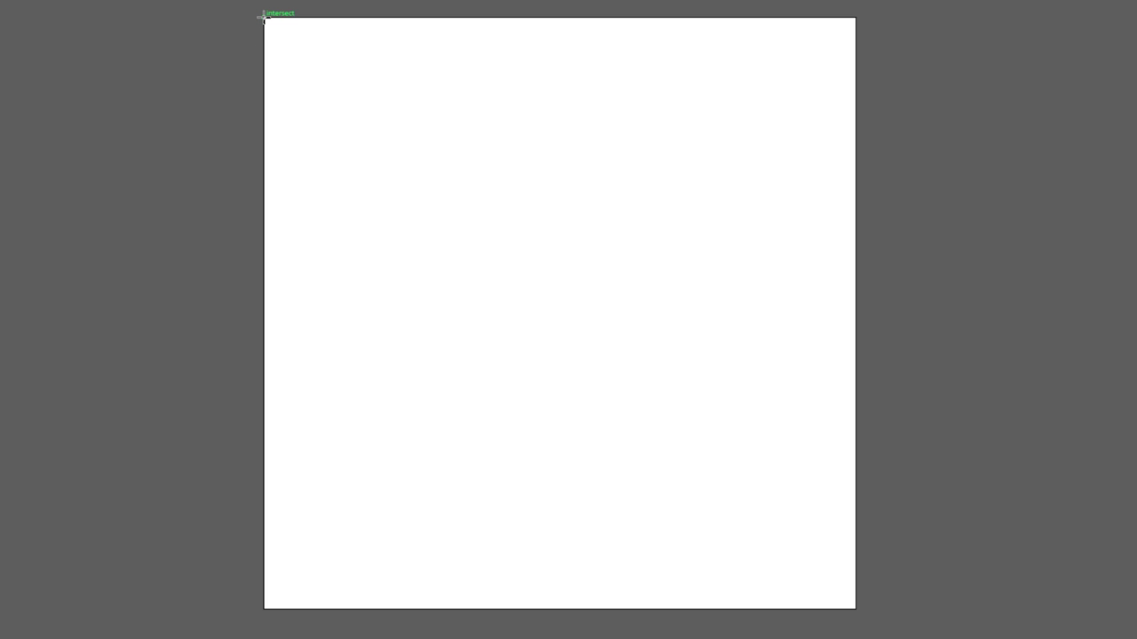
{"action": "left_click_drag", "start_coordinate": [264, 16], "coordinate": [855, 608]}
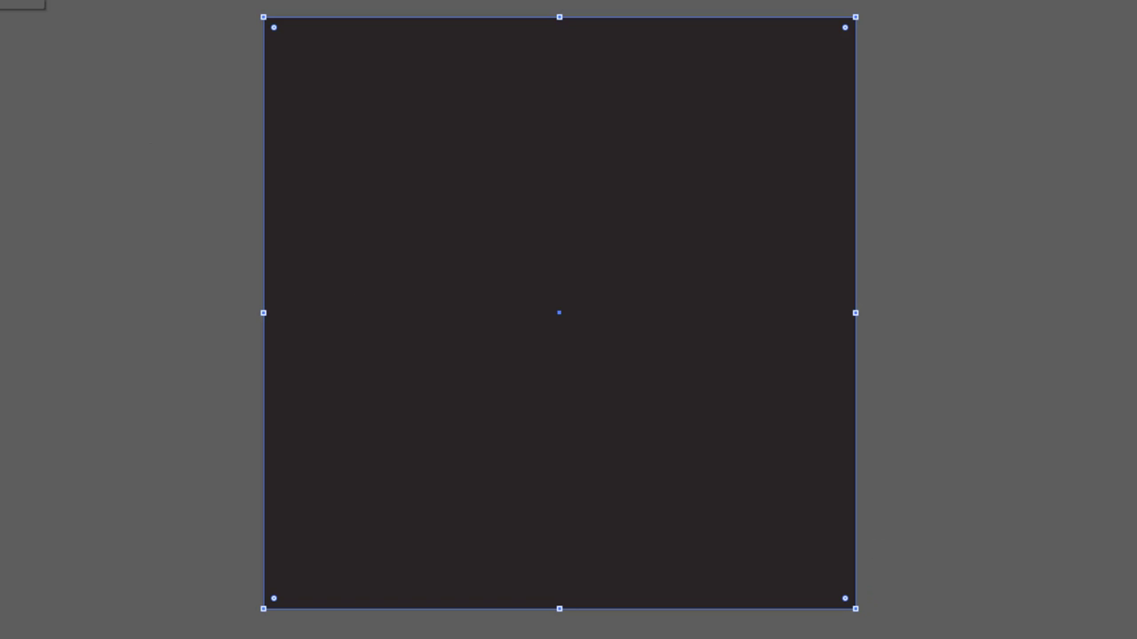
{"action": "left_click", "coordinate": [219, 230]}
{"action": "mouse_move", "coordinate": [648, 237]}
{"action": "left_mouse_down"}
{"action": "mouse_move", "coordinate": [551, 230]}
{"action": "mouse_move", "coordinate": [533, 198]}
{"action": "left_mouse_up"}
Set up the Line Segment tool with no fill and a yellow stroke from Swatches
{"action": "key", "text": "ctrl+minus"}
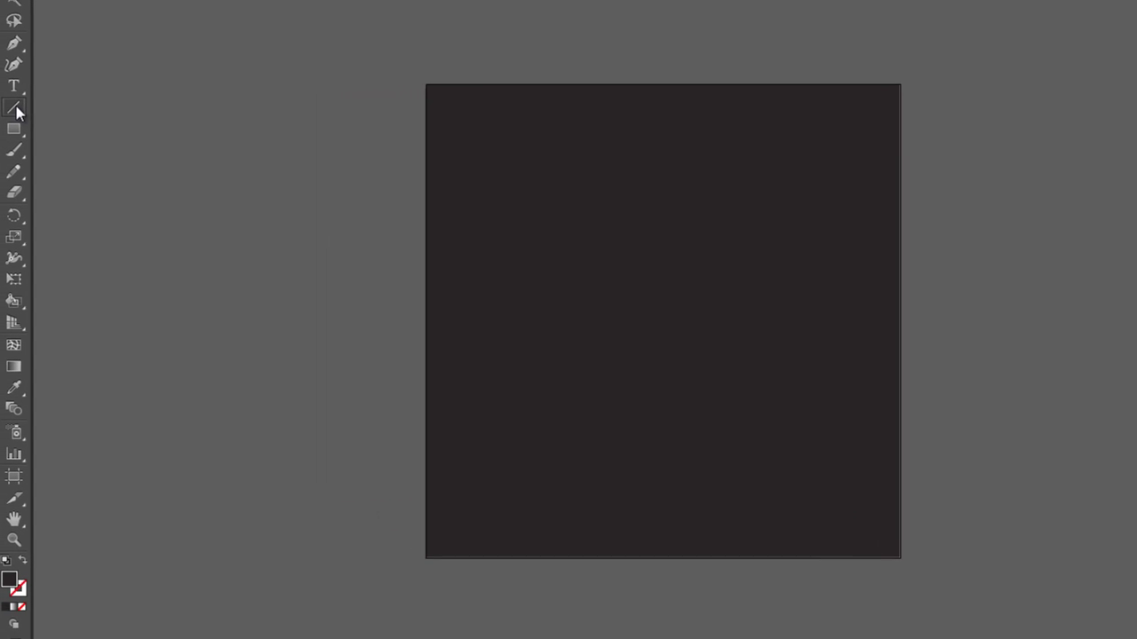
{"action": "left_click", "coordinate": [19, 108]}
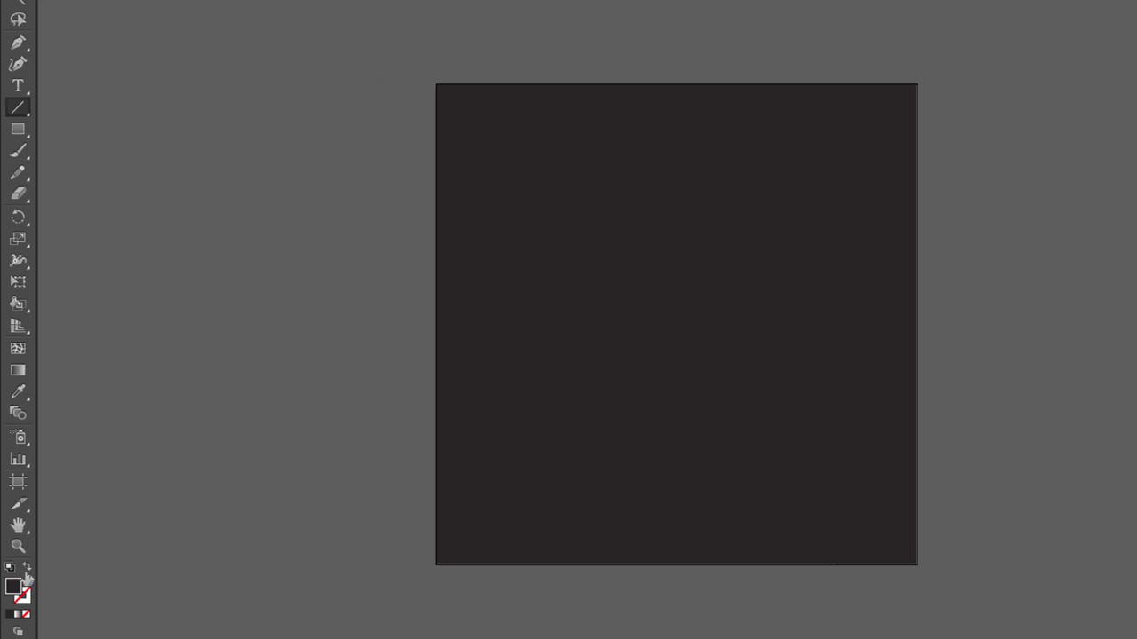
{"action": "left_click", "coordinate": [29, 568]}
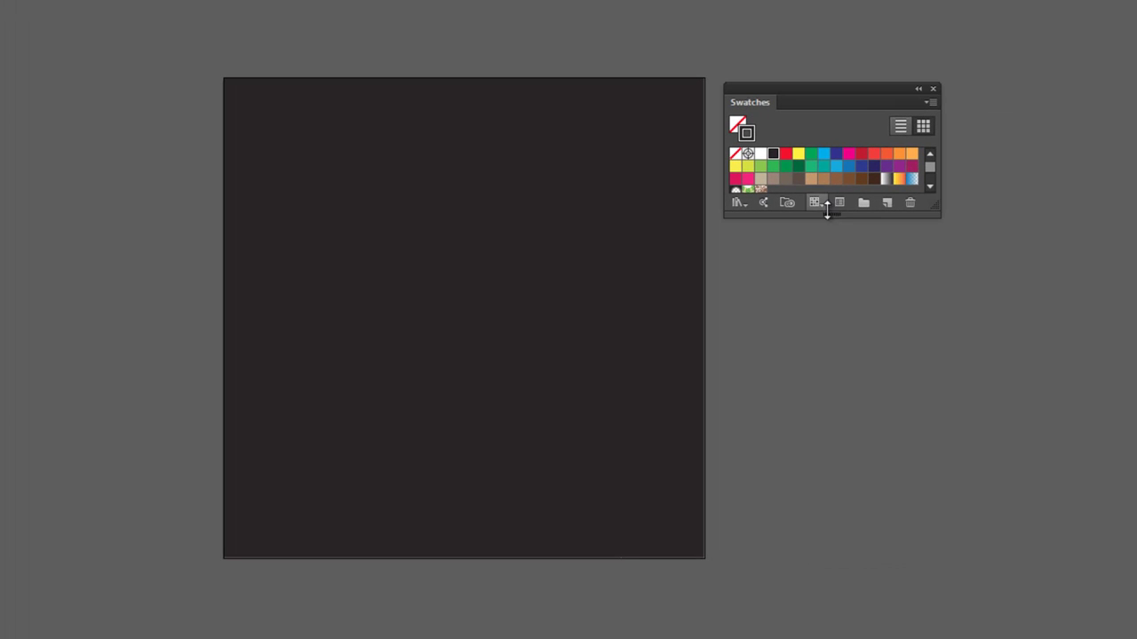
{"action": "left_click_drag", "start_coordinate": [827, 211], "coordinate": [831, 336]}
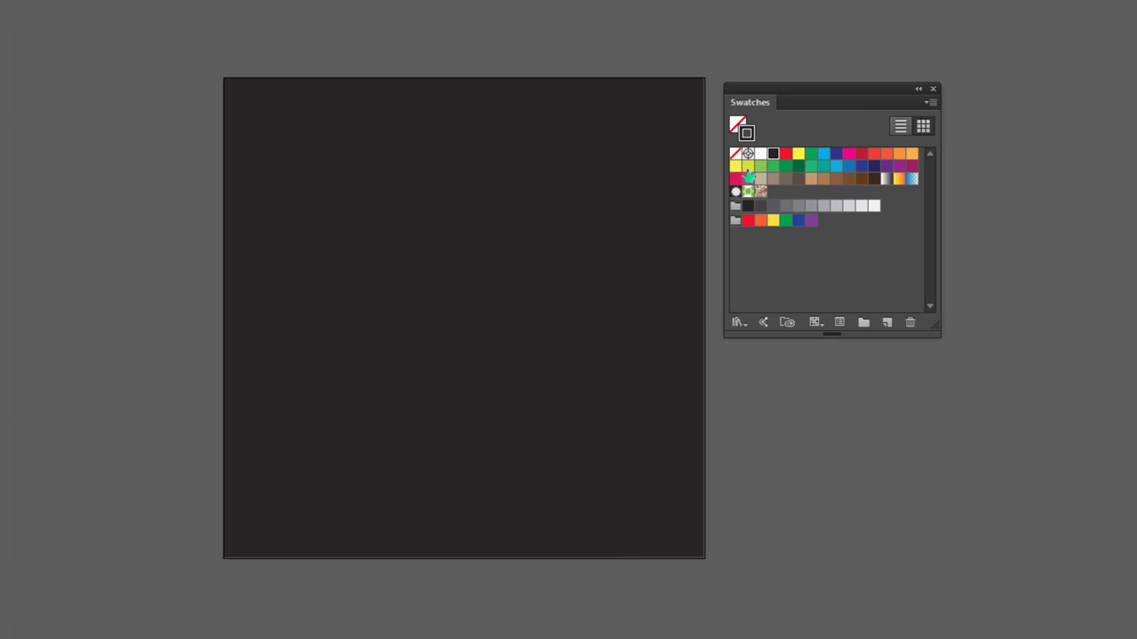
{"action": "left_click", "coordinate": [736, 167]}
Draw a yellow vertical line down the artboard's left edge, then select it
{"action": "left_click_drag", "start_coordinate": [222, 46], "coordinate": [223, 607]}
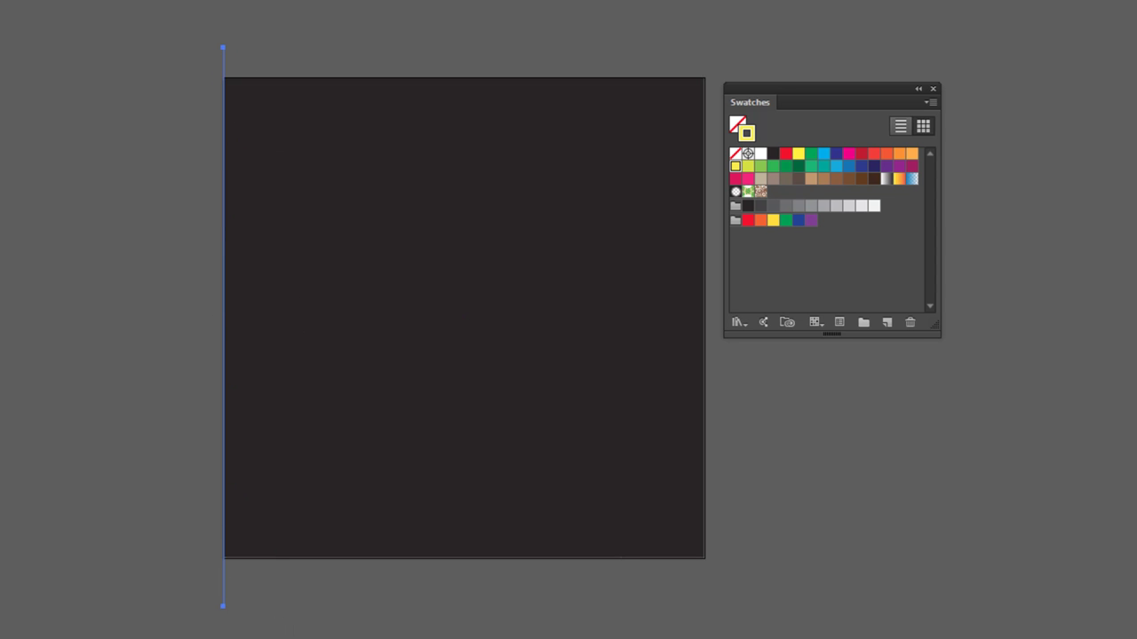
{"action": "key", "text": "v"}
{"action": "key", "text": "Delete"}
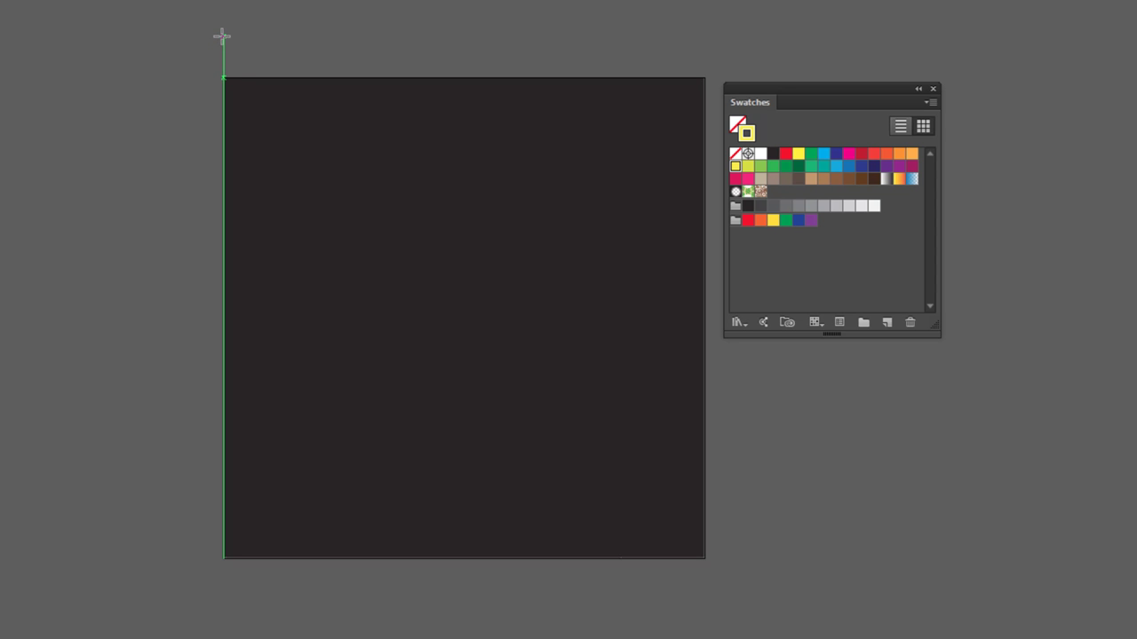
{"action": "left_click_drag", "start_coordinate": [222, 37], "coordinate": [222, 616]}
{"action": "key", "text": "v"}
{"action": "left_click", "coordinate": [4, 186]}
{"action": "left_click_drag", "start_coordinate": [346, 36], "coordinate": [240, 51]}
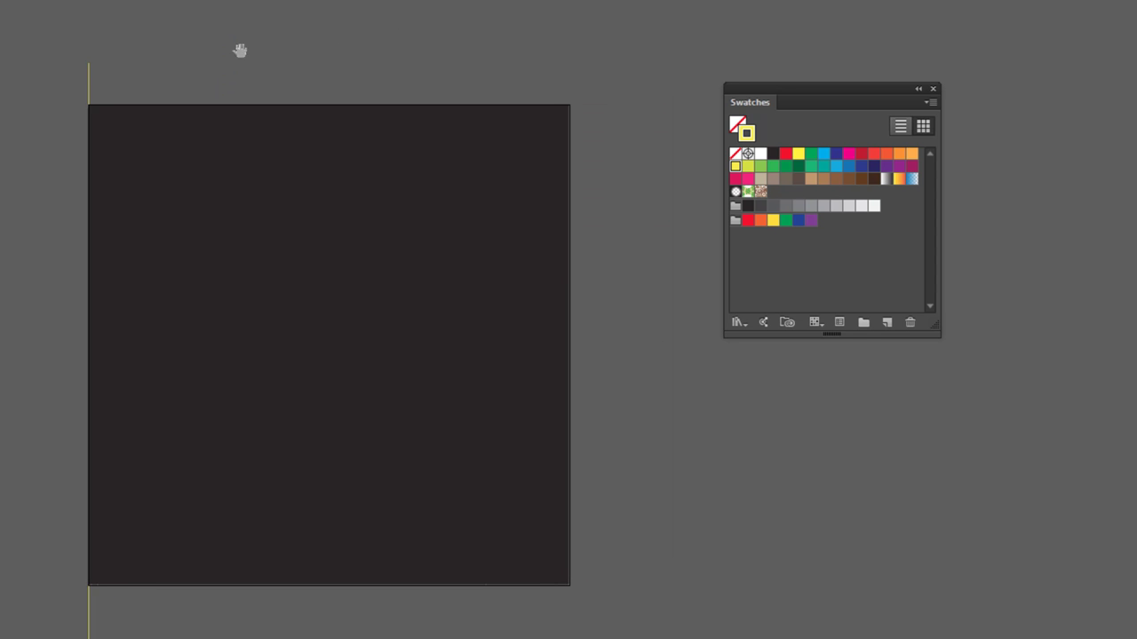
{"action": "left_click", "coordinate": [89, 78]}
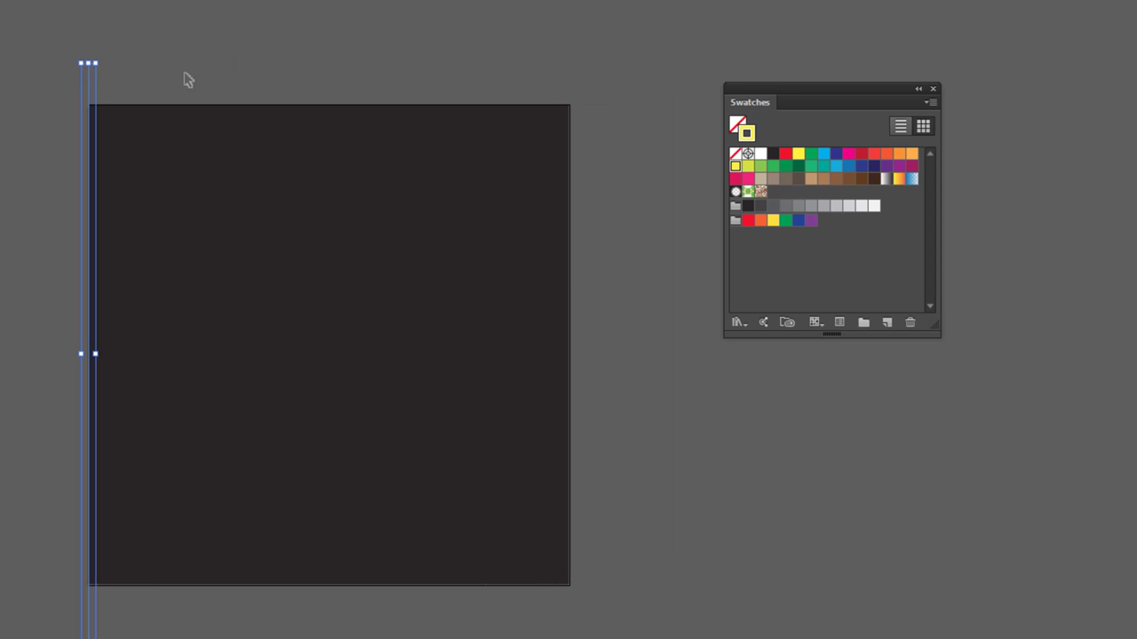
{"action": "left_click_drag", "start_coordinate": [3, 18], "coordinate": [118, 91]}
Preview a Move of the vertical line by 50 px horizontal and 0 px vertical
{"action": "left_click", "coordinate": [57, 13]}
{"action": "mouse_move", "coordinate": [90, 33]}
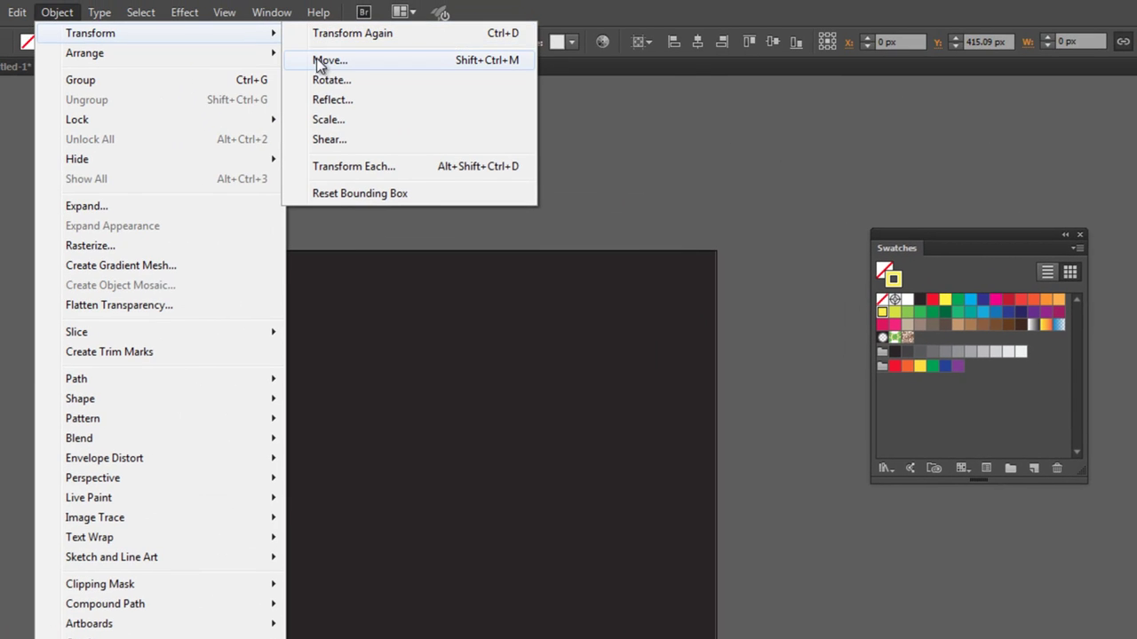
{"action": "left_click", "coordinate": [330, 61]}
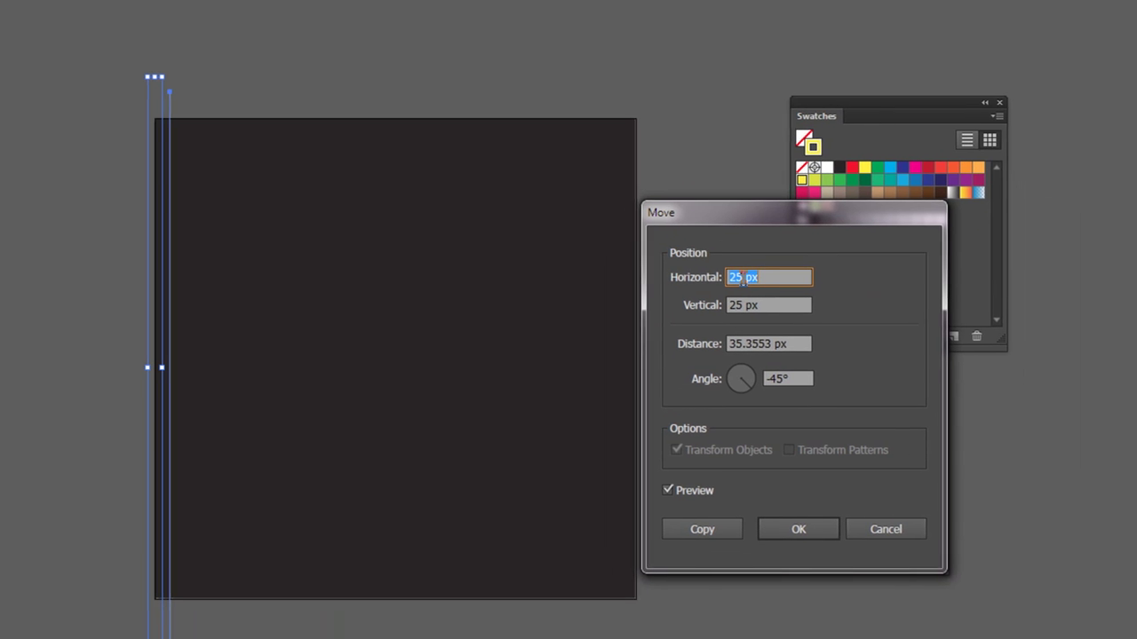
{"action": "left_click_drag", "start_coordinate": [742, 278], "coordinate": [685, 276]}
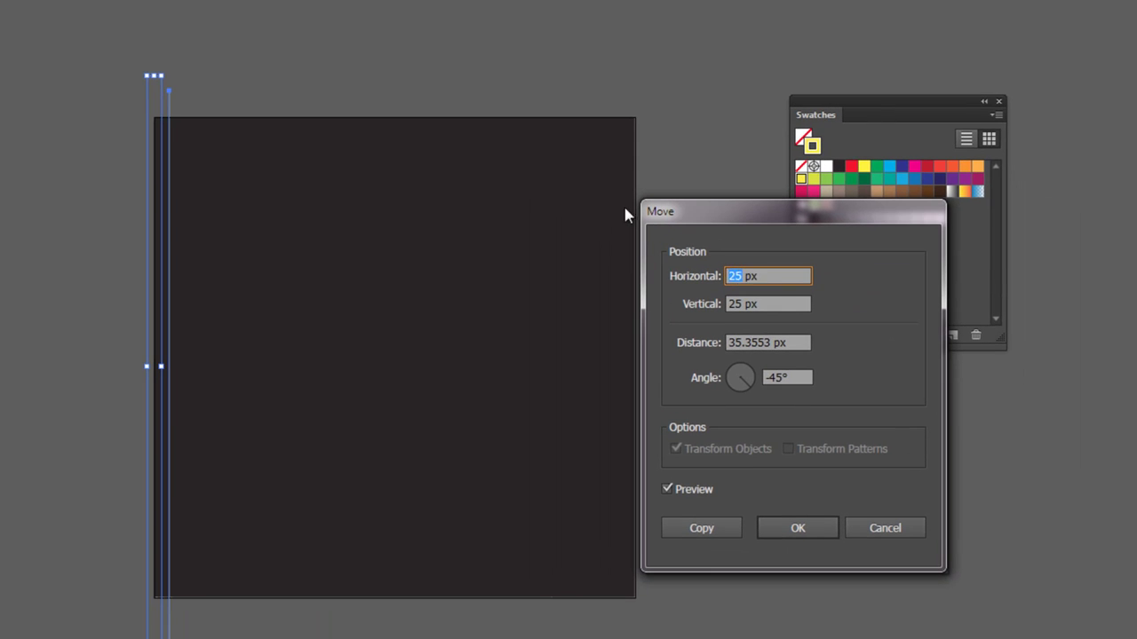
{"action": "type", "text": "50"}
{"action": "left_click_drag", "start_coordinate": [741, 303], "coordinate": [666, 306]}
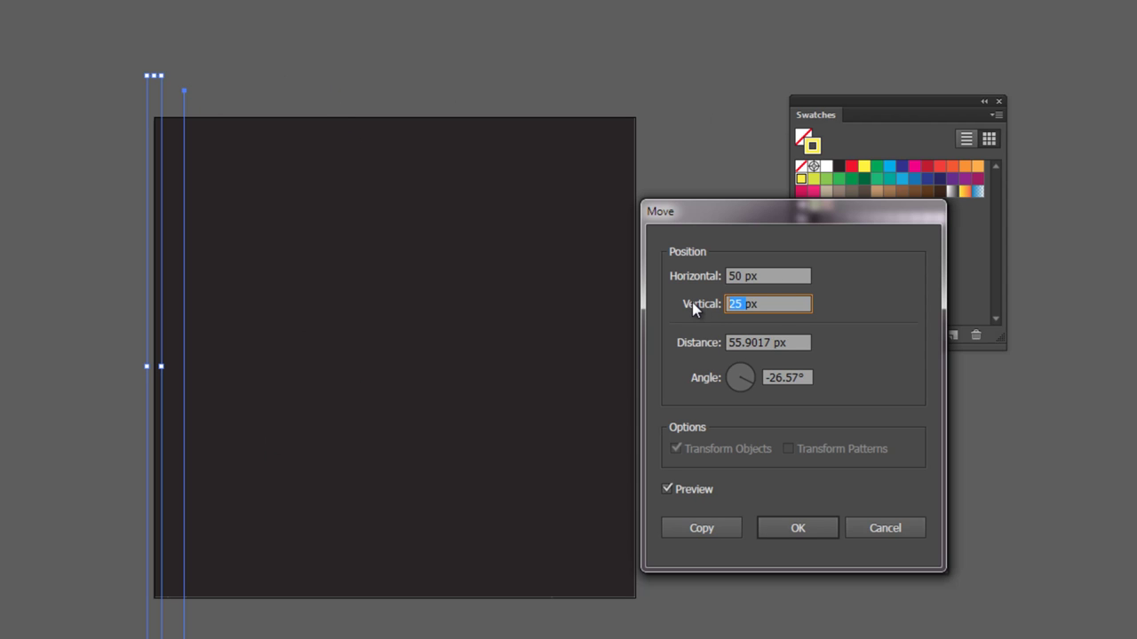
{"action": "type", "text": "0"}
{"action": "left_click", "coordinate": [786, 279]}
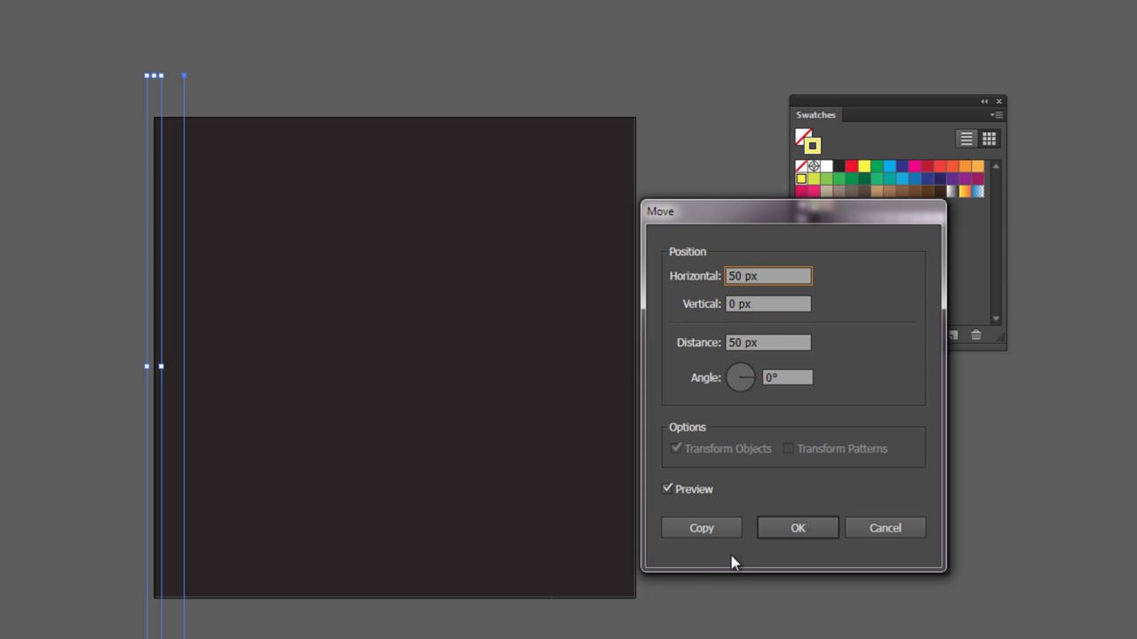
{"action": "left_click", "coordinate": [666, 488]}
{"action": "left_click", "coordinate": [665, 489]}
Change the horizontal move to 100 px, copy the vertical line, then undo once
{"action": "double_click", "coordinate": [743, 276]}
{"action": "type", "text": "100"}
{"action": "left_click", "coordinate": [666, 490]}
{"action": "left_click", "coordinate": [666, 490]}
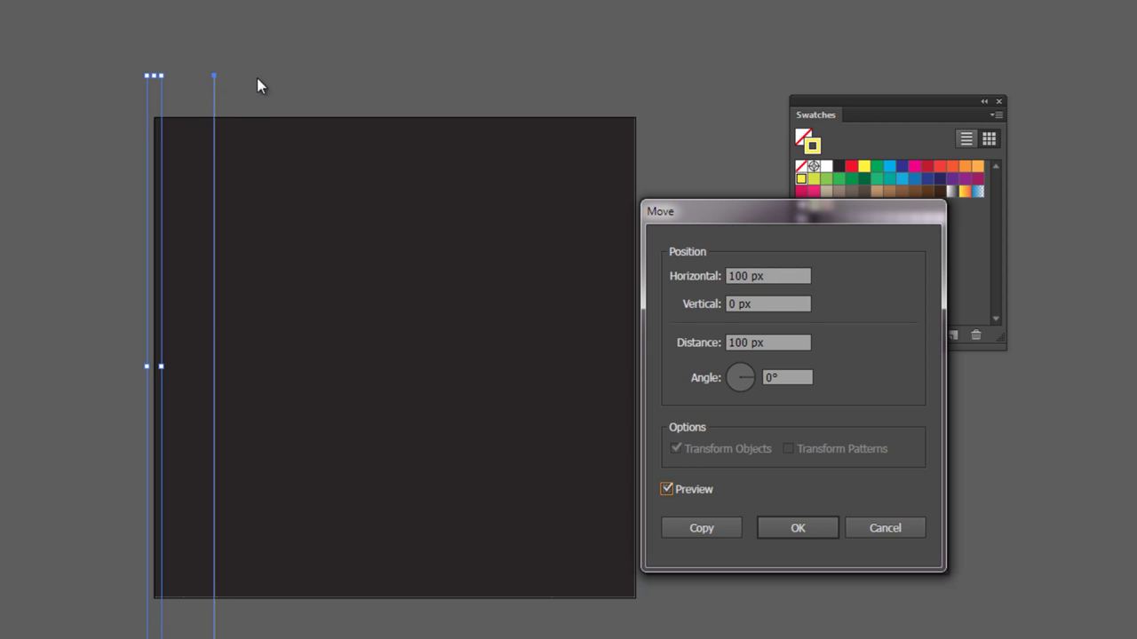
{"action": "left_click", "coordinate": [676, 491]}
{"action": "left_click", "coordinate": [666, 489]}
{"action": "left_click", "coordinate": [701, 528]}
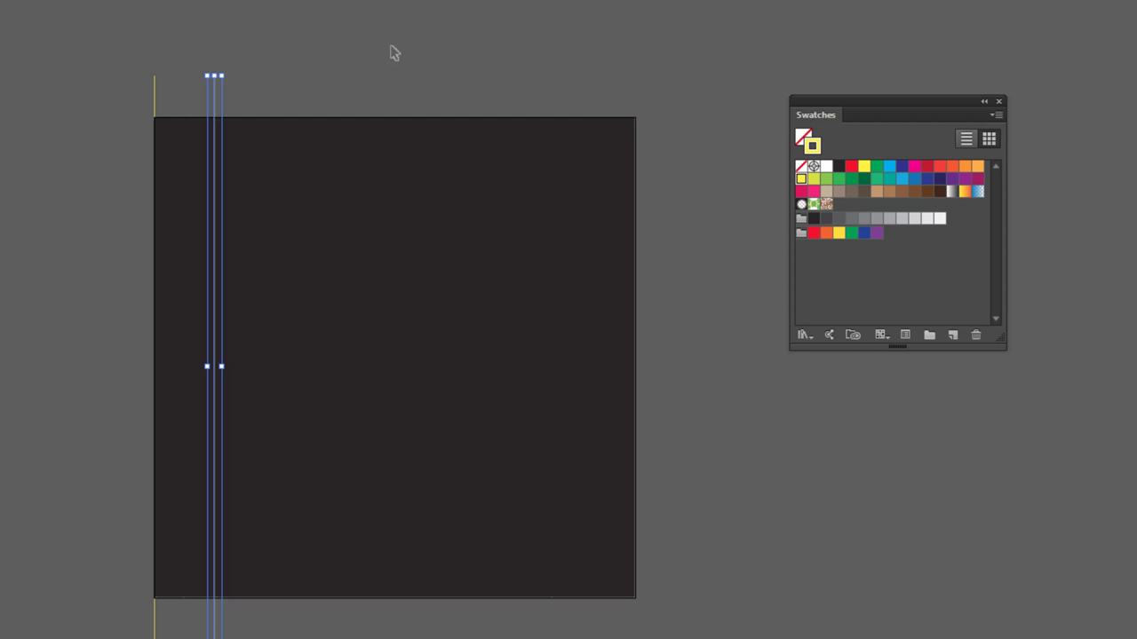
{"action": "key", "text": "ctrl+z"}
Repeat the copy to fill the artboard with vertical lines, and add a top-edge horizontal guide
{"action": "key", "text": "ctrl+d"}
{"action": "key", "text": "ctrl+d"}
{"action": "key", "text": "ctrl+d"}
{"action": "key", "text": "ctrl+d"}
{"action": "key", "text": "ctrl+d"}
{"action": "key", "text": "ctrl+d"}
{"action": "key", "text": "ctrl+d"}
{"action": "left_click", "coordinate": [667, 201]}
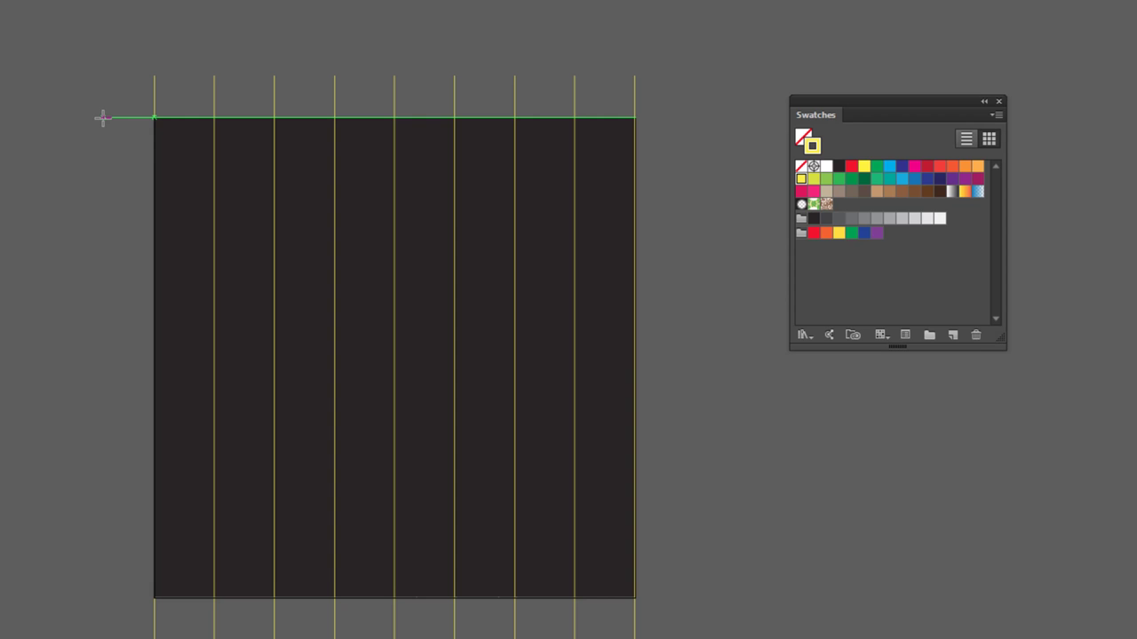
{"action": "left_click_drag", "start_coordinate": [103, 116], "coordinate": [685, 116]}
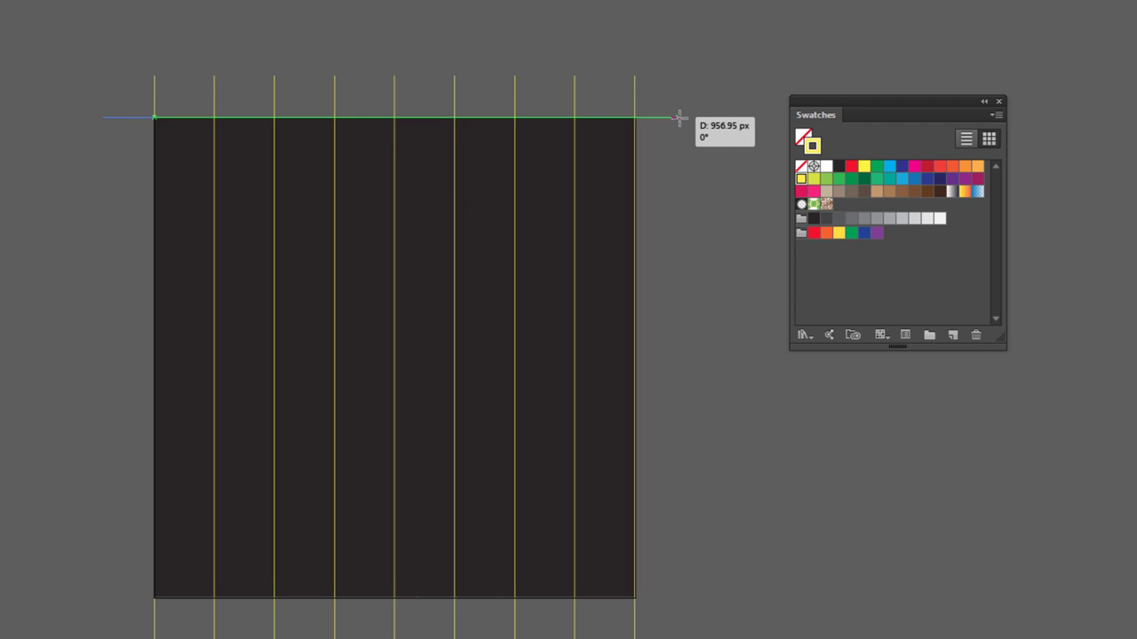
{"action": "key", "text": "ctrl+5"}
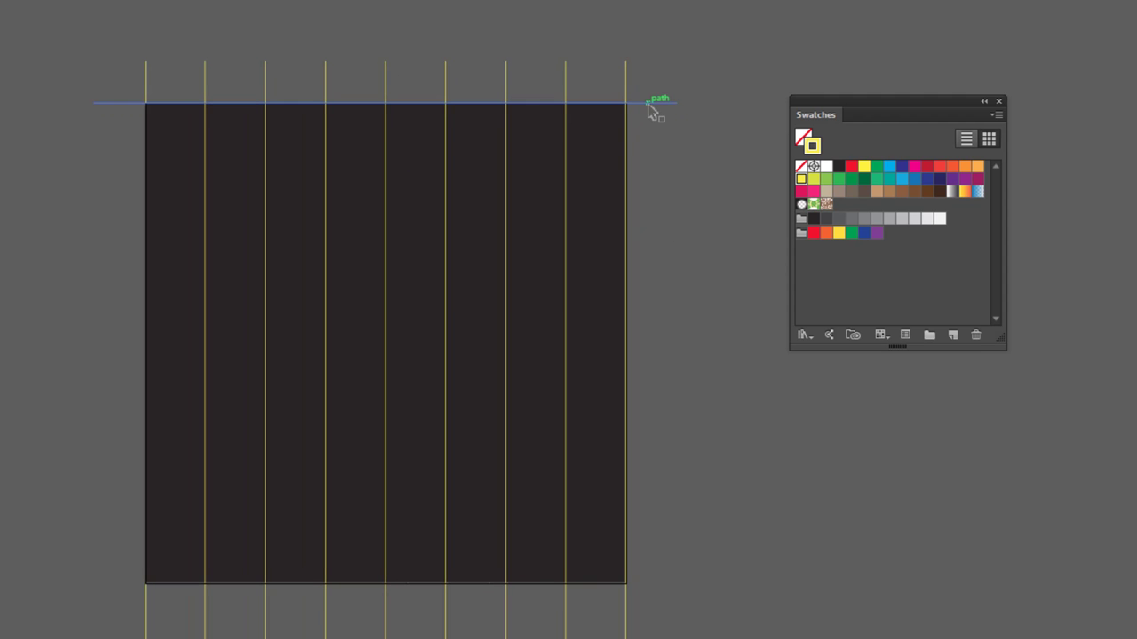
{"action": "left_click", "coordinate": [648, 104]}
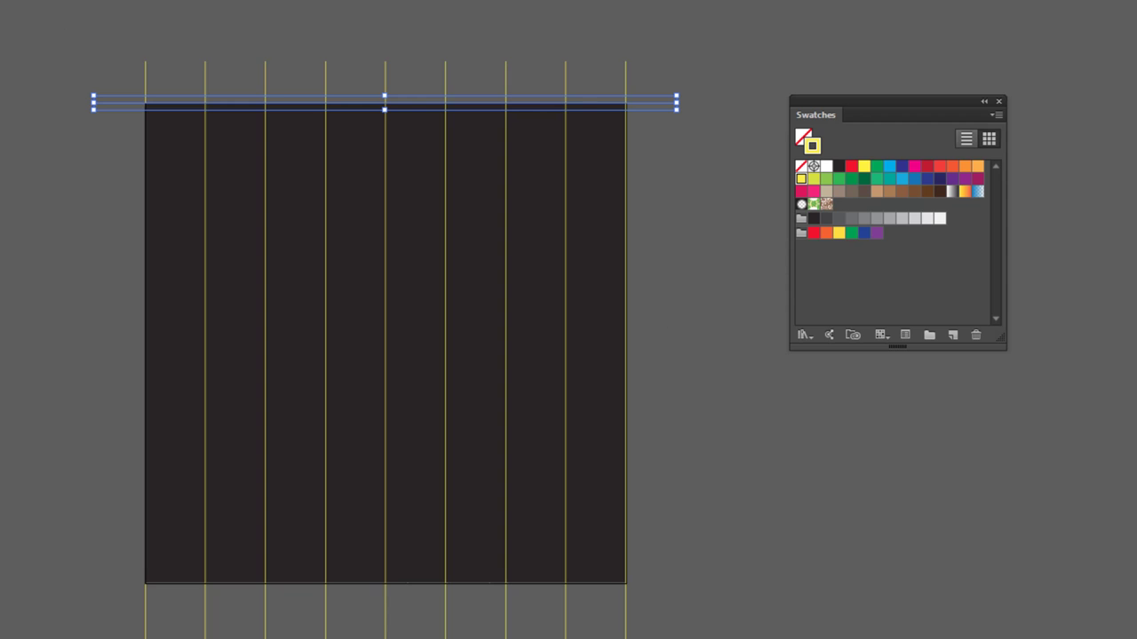
{"action": "left_click", "coordinate": [95, 11]}
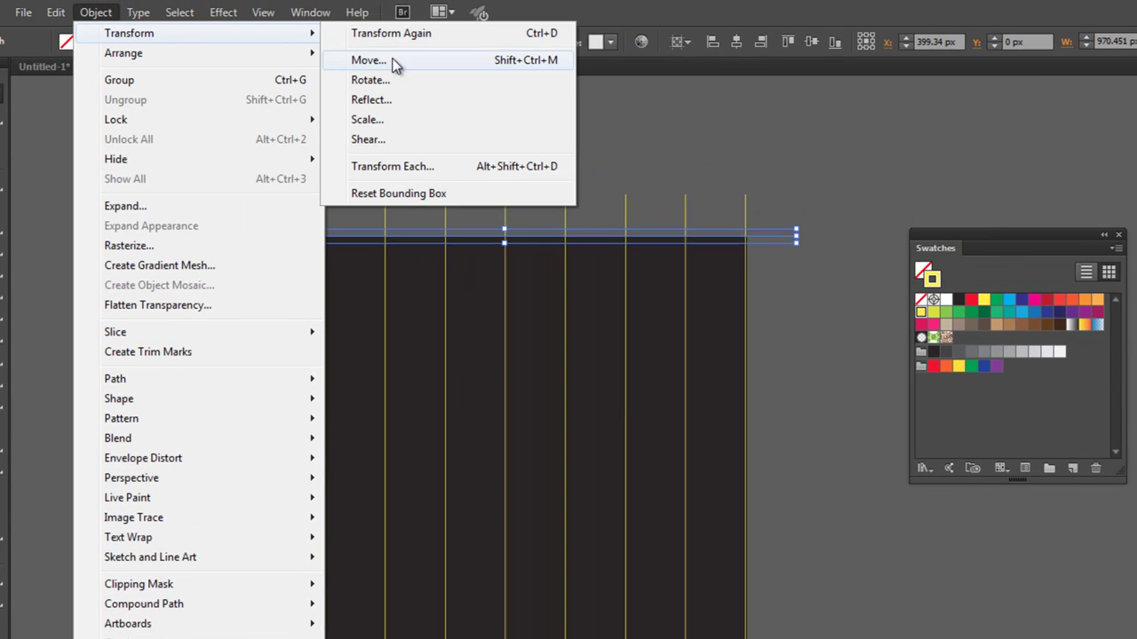
Copy the top horizontal line 0 px horizontally and 100 px down
{"action": "left_click", "coordinate": [395, 62]}
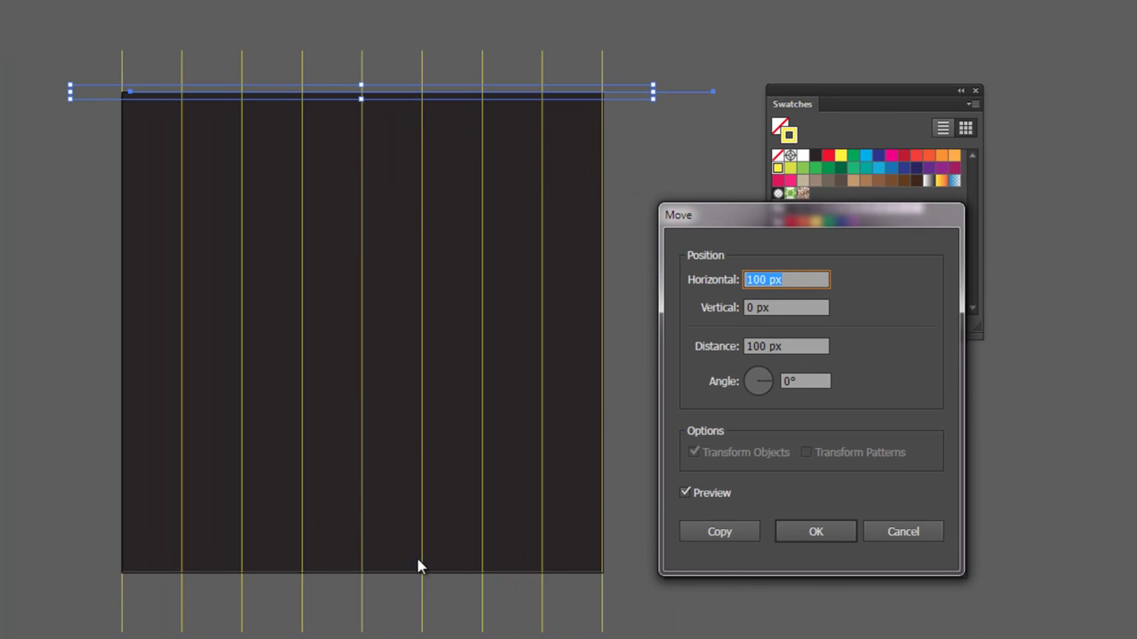
{"action": "left_click_drag", "start_coordinate": [765, 280], "coordinate": [726, 280]}
{"action": "type", "text": "0"}
{"action": "key", "text": "Tab"}
{"action": "type", "text": "100"}
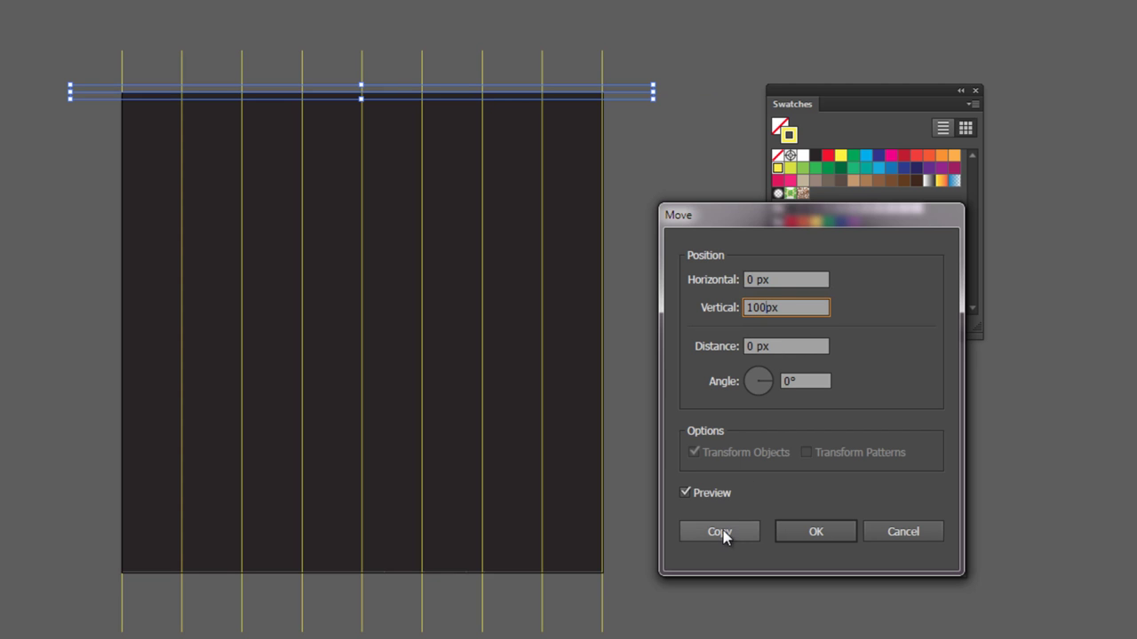
{"action": "double_click", "coordinate": [686, 493]}
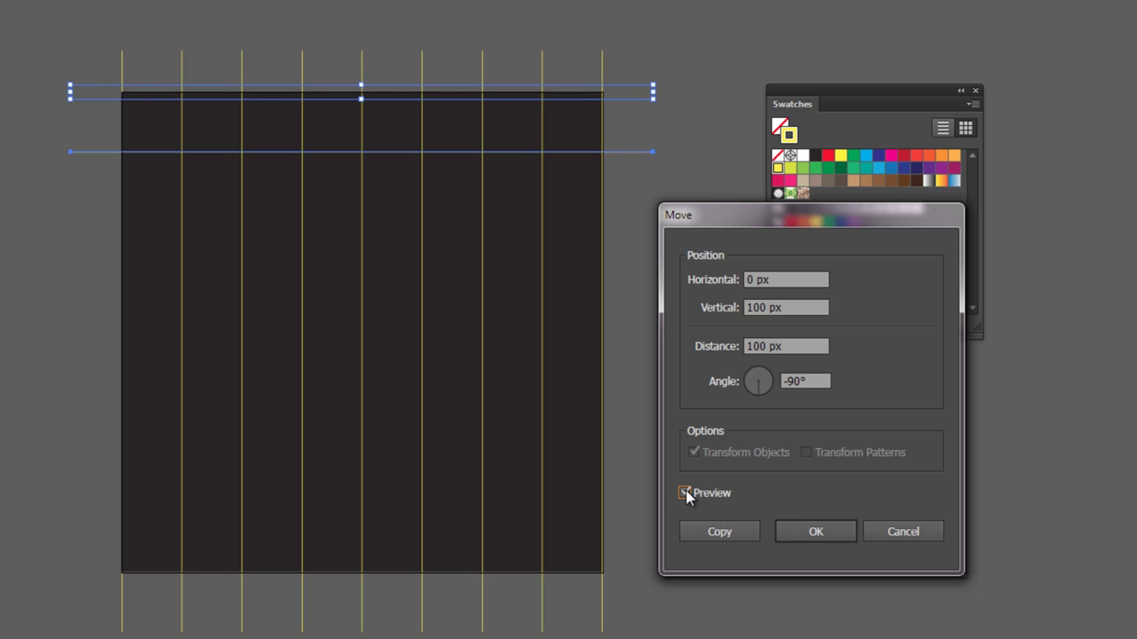
{"action": "left_click", "coordinate": [685, 492]}
{"action": "left_click", "coordinate": [717, 532]}
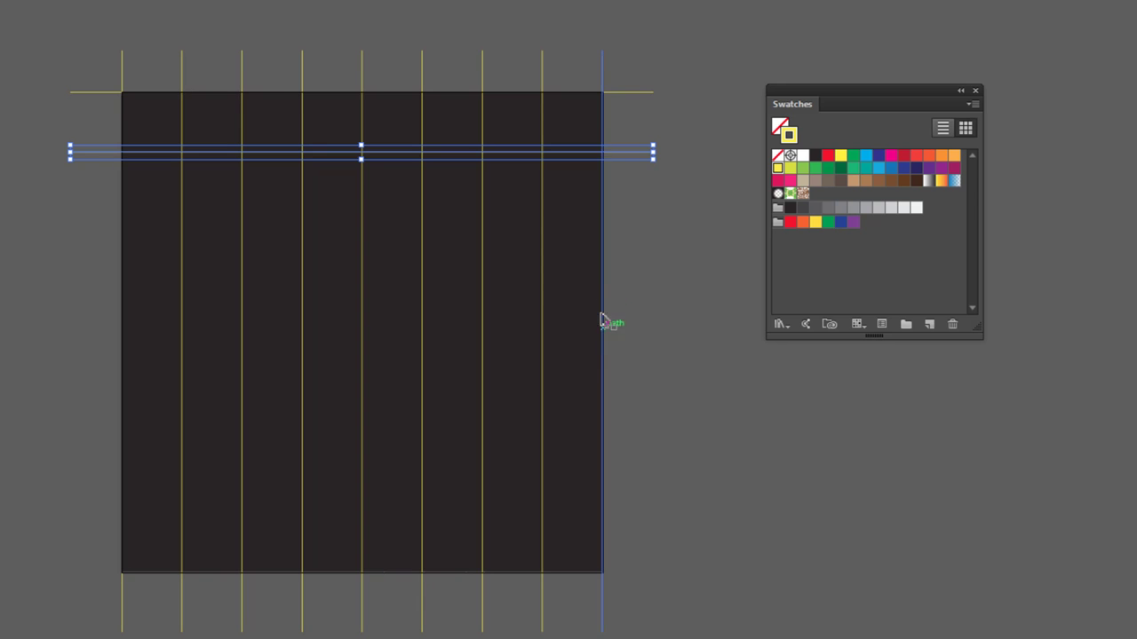
Repeat the copy down the artboard to finish the horizontal lines, then deselect
{"action": "key", "text": "ctrl+alt+j"}
{"action": "key", "text": "ctrl+d"}
{"action": "key", "text": "ctrl+d"}
{"action": "key", "text": "ctrl+d"}
{"action": "key", "text": "ctrl+d"}
{"action": "key", "text": "ctrl+d"}
{"action": "key", "text": "ctrl+d"}
{"action": "key", "text": "ctrl+d"}
{"action": "key", "text": "v"}
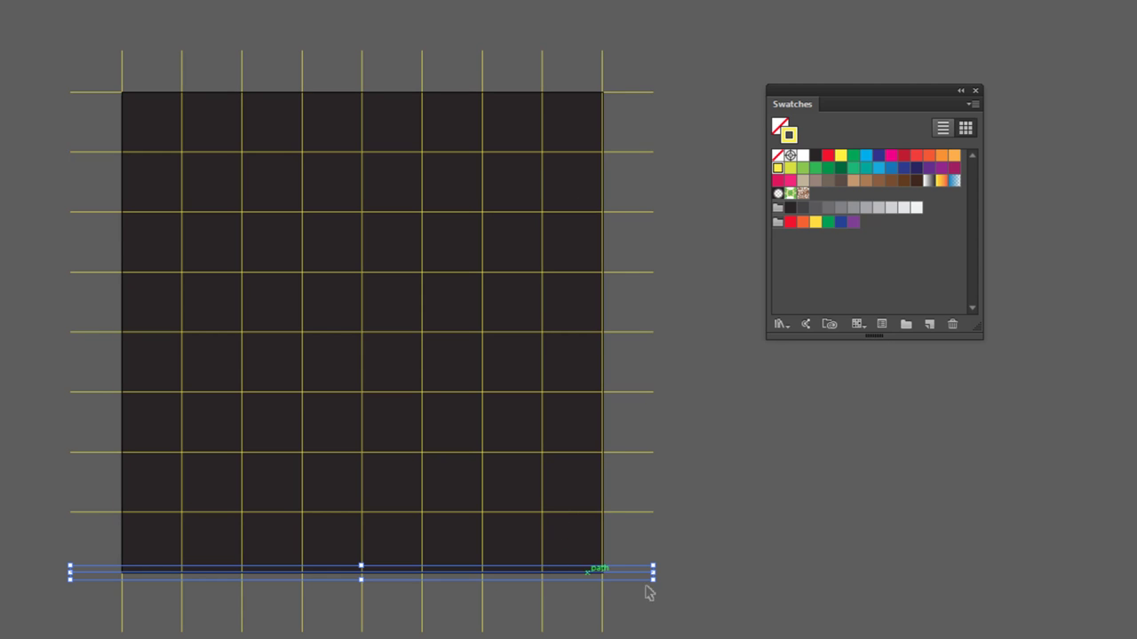
{"action": "left_click", "coordinate": [30, 15]}
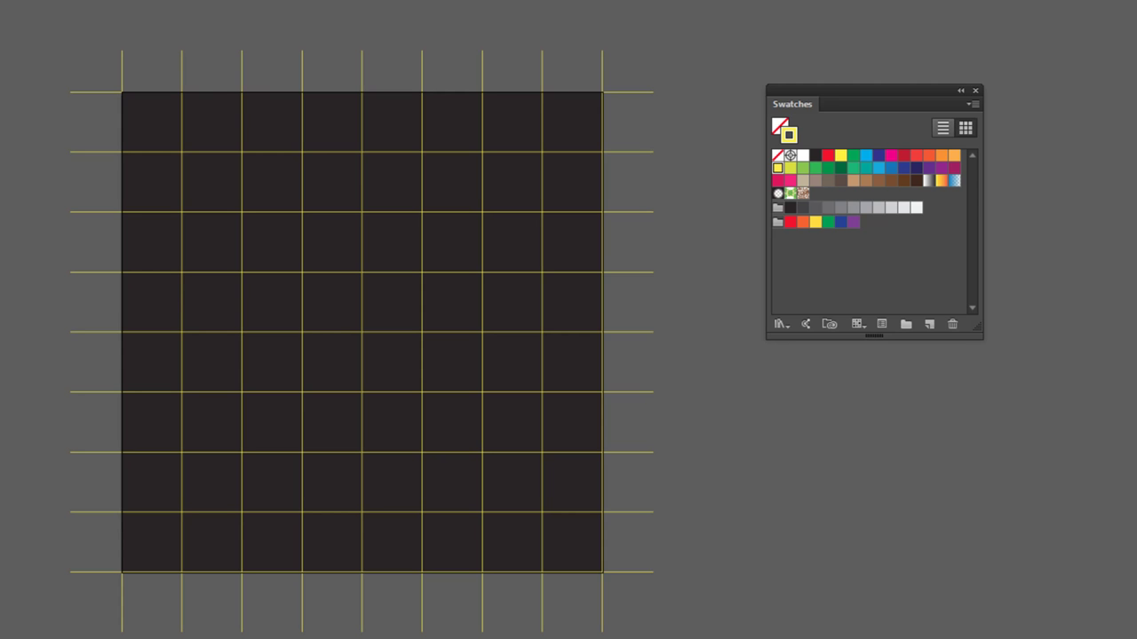
Draw a 45° diagonal line across the grid's top-left corner
{"action": "key", "text": "ctrl+a"}
{"action": "left_click", "coordinate": [112, 152], "text": "shift"}
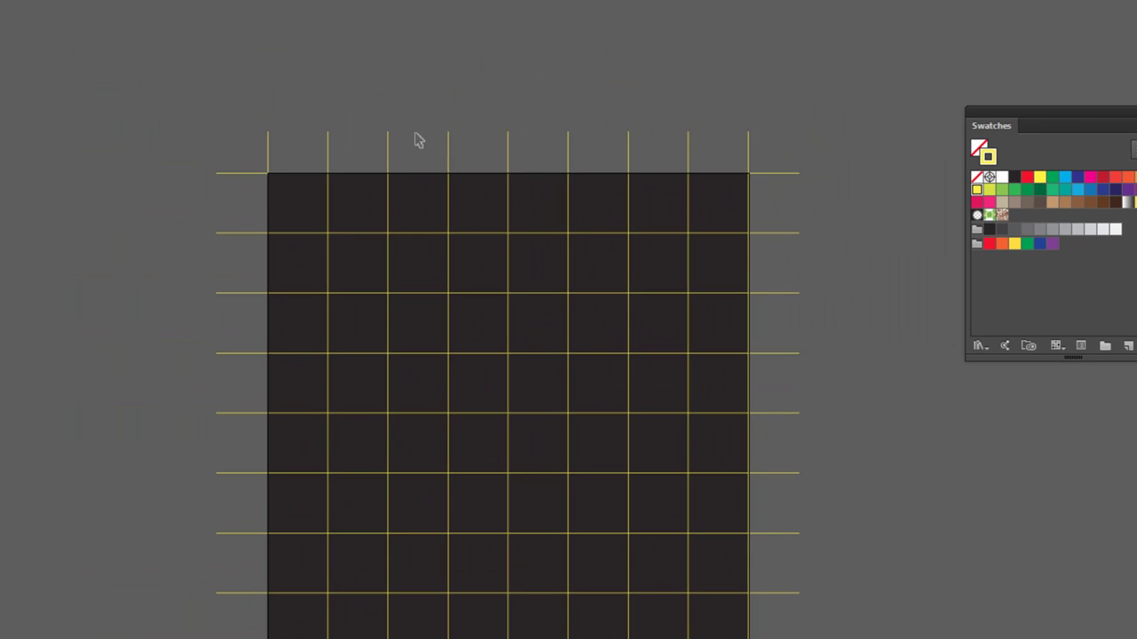
{"action": "key", "text": "ctrl+minus"}
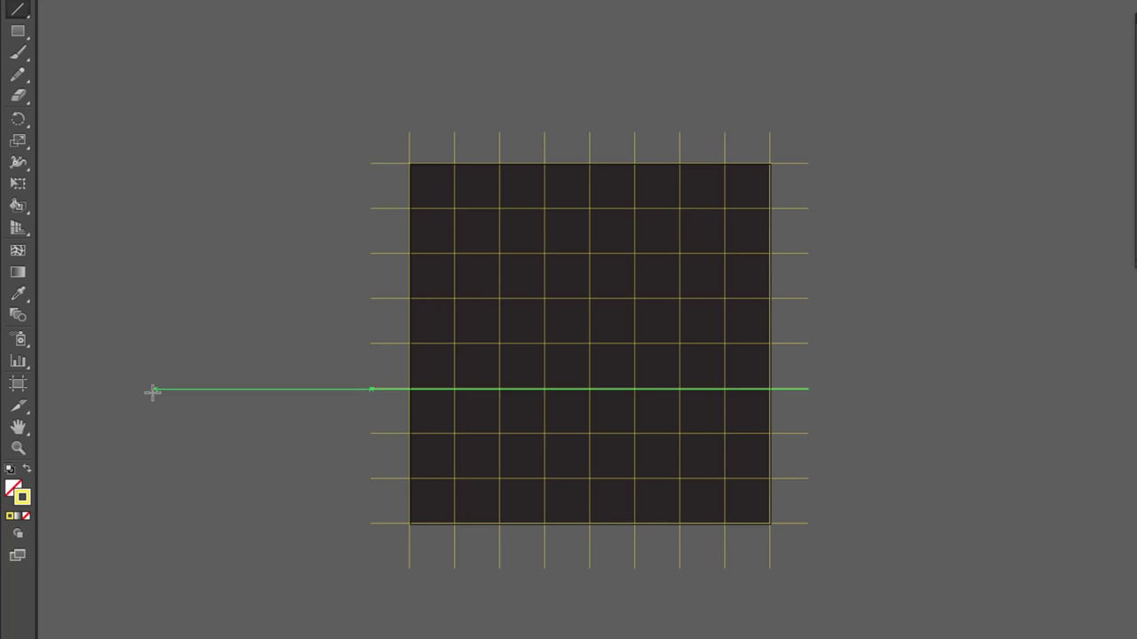
{"action": "left_click_drag", "start_coordinate": [123, 433], "coordinate": [558, 0]}
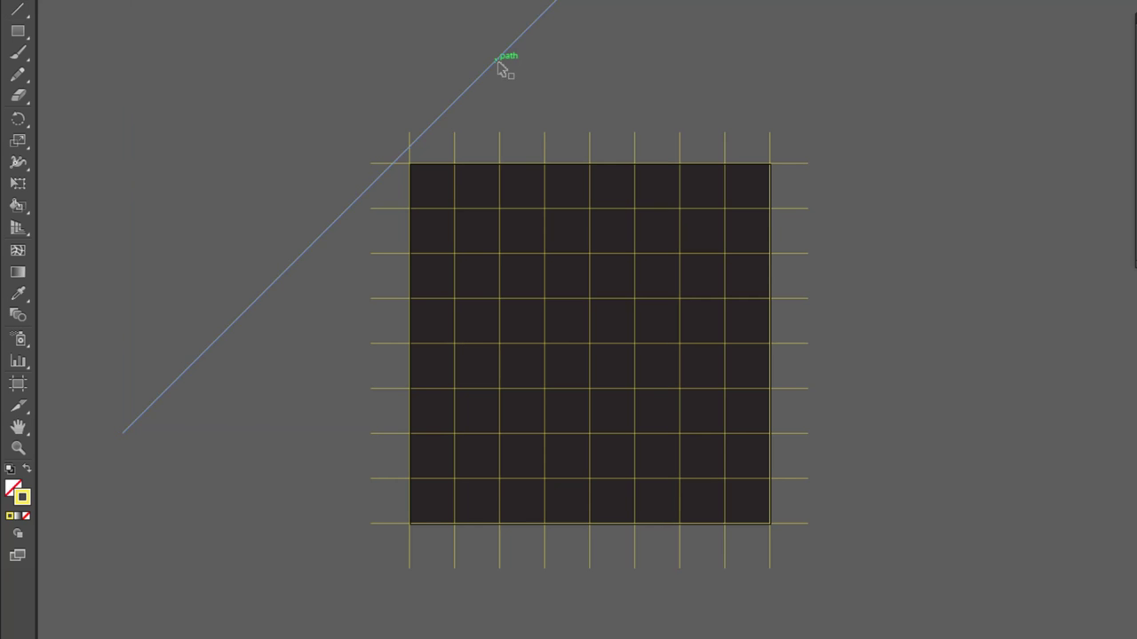
Drag the diagonal until it passes exactly through the top-left grid corner, then select it
{"action": "left_click_drag", "start_coordinate": [499, 67], "coordinate": [506, 74]}
{"action": "left_click_drag", "start_coordinate": [267, 50], "coordinate": [488, 139]}
{"action": "scroll", "coordinate": [488, 139], "scroll_direction": "up", "scroll_amount": 2}
{"action": "scroll", "coordinate": [491, 140], "scroll_direction": "up", "scroll_amount": 5}
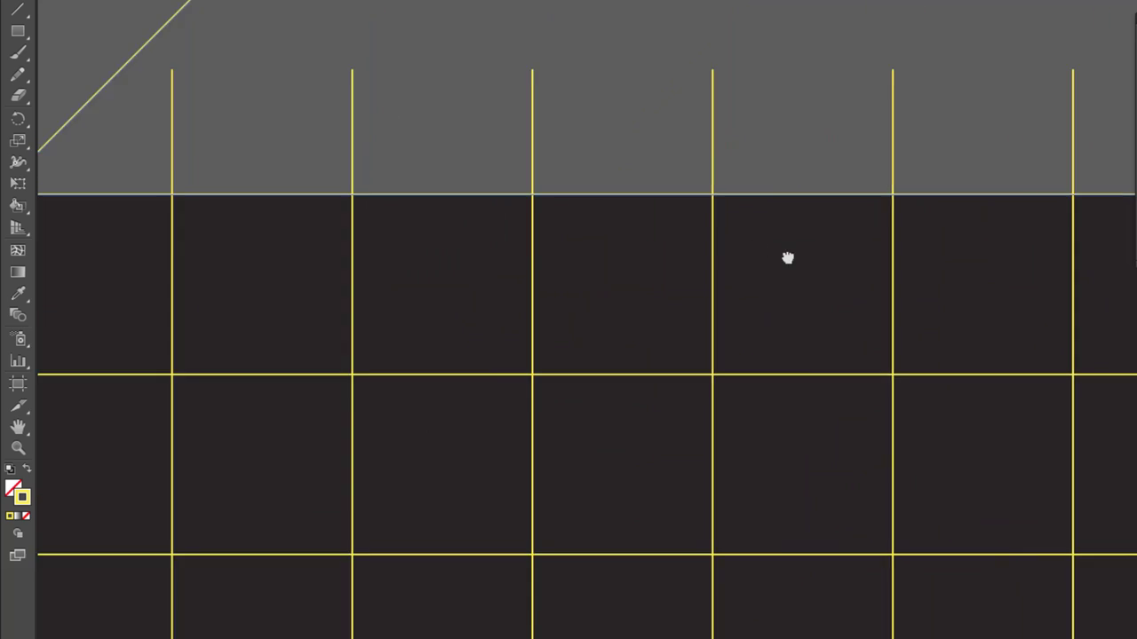
{"action": "scroll", "coordinate": [758, 254], "scroll_direction": "up", "scroll_amount": 3}
{"action": "scroll", "coordinate": [776, 259], "scroll_direction": "left", "scroll_amount": 5}
{"action": "scroll", "coordinate": [778, 264], "scroll_direction": "up", "scroll_amount": 2}
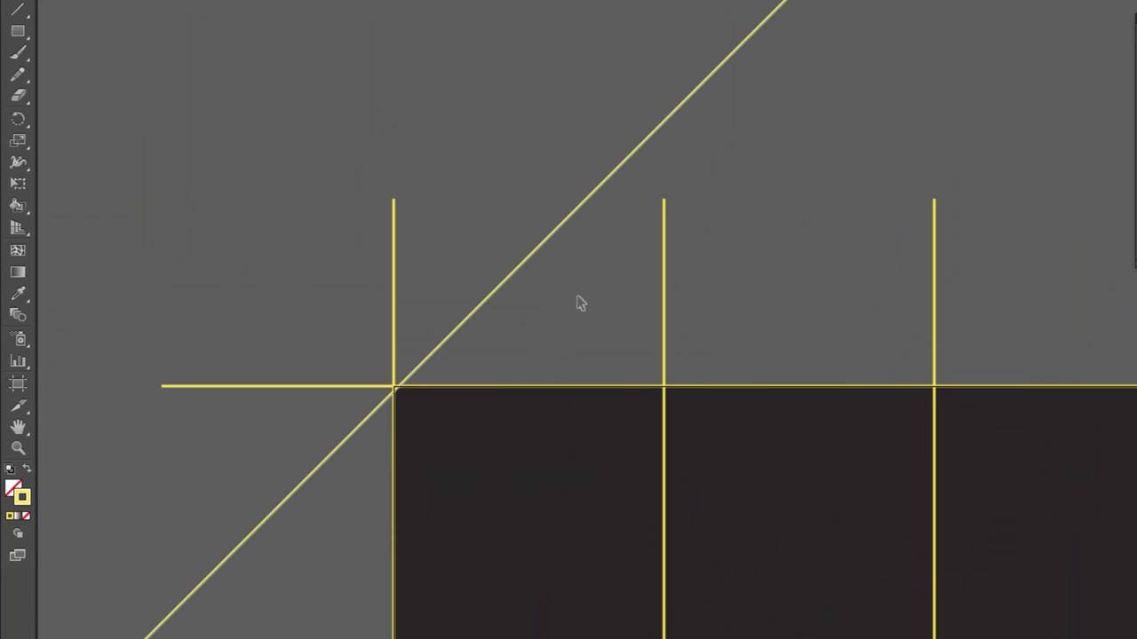
{"action": "left_click_drag", "start_coordinate": [552, 238], "coordinate": [547, 232]}
{"action": "left_click", "coordinate": [497, 127]}
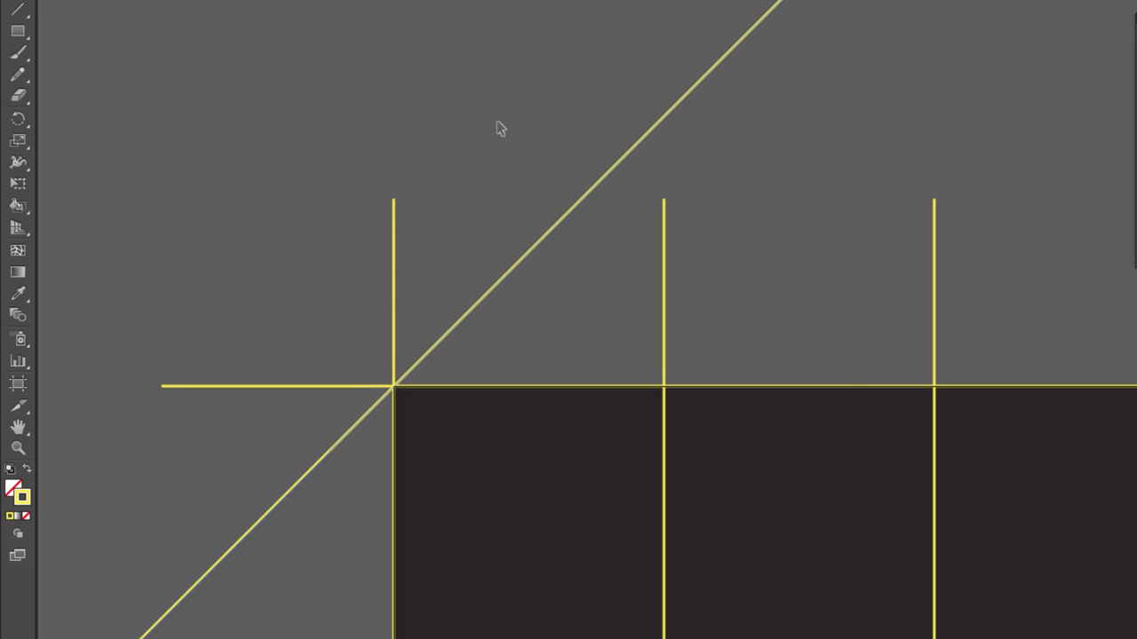
{"action": "key", "text": "ctrl+minus"}
{"action": "key", "text": "ctrl+minus"}
{"action": "key", "text": "ctrl+minus"}
{"action": "key", "text": "ctrl+minus"}
{"action": "key", "text": "ctrl+minus"}
{"action": "mouse_move", "coordinate": [726, 216]}
{"action": "left_mouse_down"}
{"action": "mouse_move", "coordinate": [420, 122]}
{"action": "mouse_move", "coordinate": [406, 84]}
{"action": "left_mouse_up"}
{"action": "left_click", "coordinate": [589, 15]}
{"action": "left_click", "coordinate": [42, 12]}
{"action": "mouse_move", "coordinate": [75, 32]}
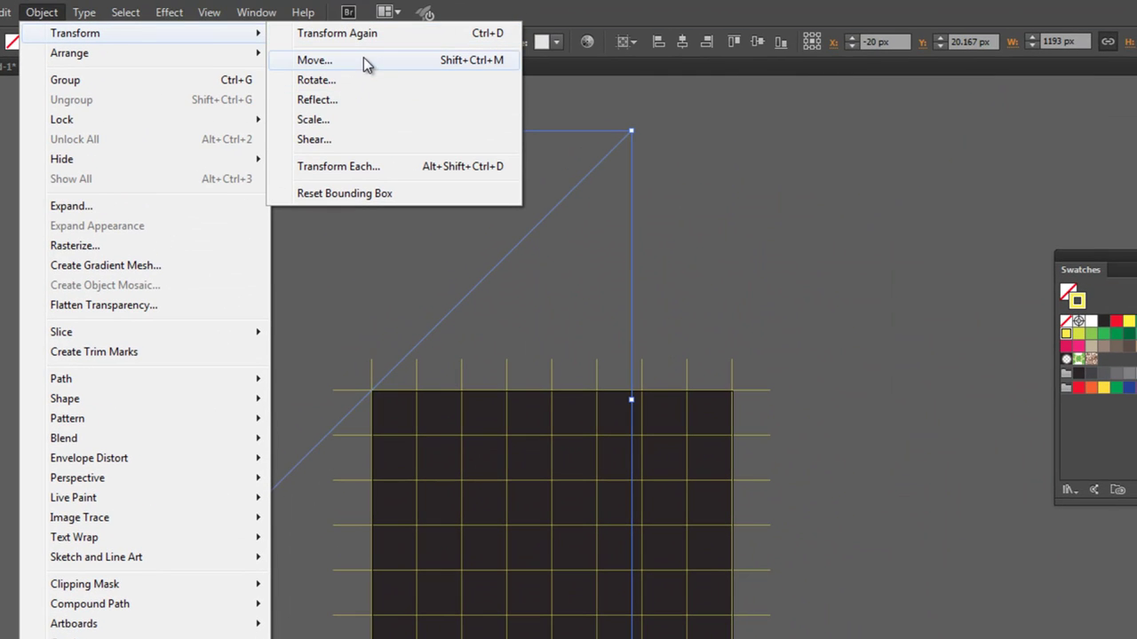
Copy the diagonal line with a 25 px horizontal and 25 px vertical move
{"action": "left_click", "coordinate": [363, 58]}
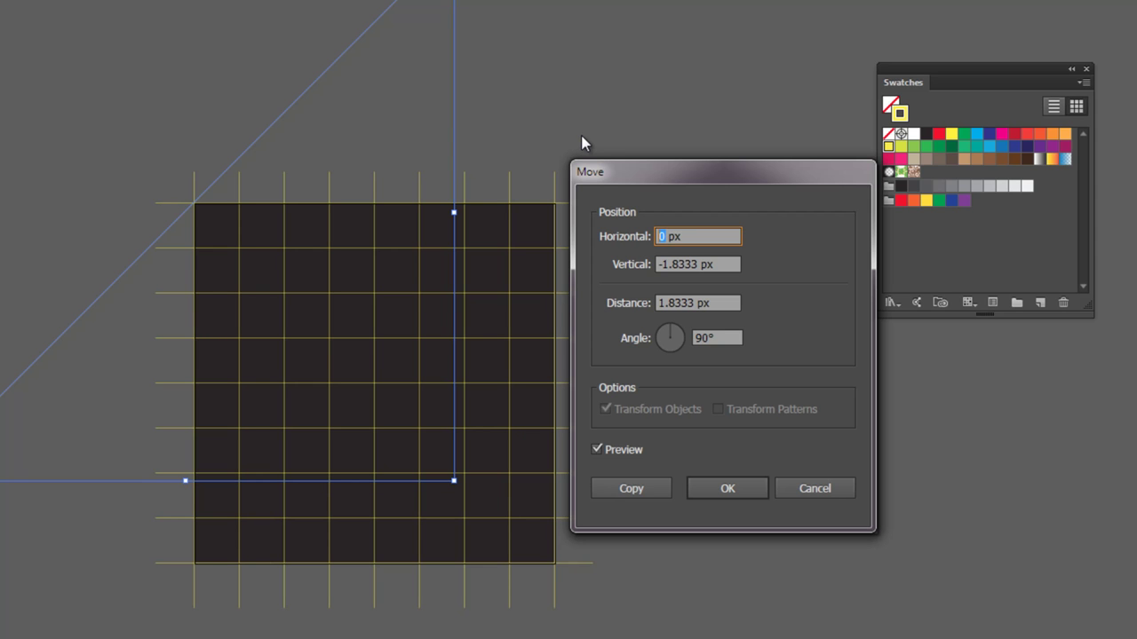
{"action": "type", "text": "5"}
{"action": "key", "text": "Tab"}
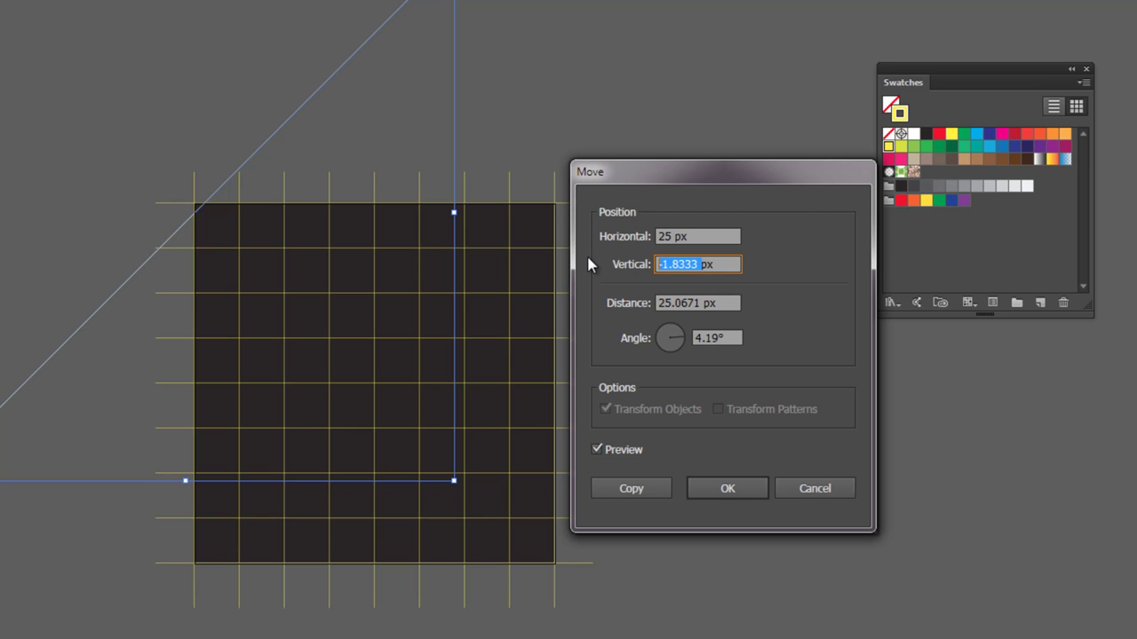
{"action": "type", "text": "25"}
{"action": "left_click", "coordinate": [597, 452]}
{"action": "left_click", "coordinate": [597, 452]}
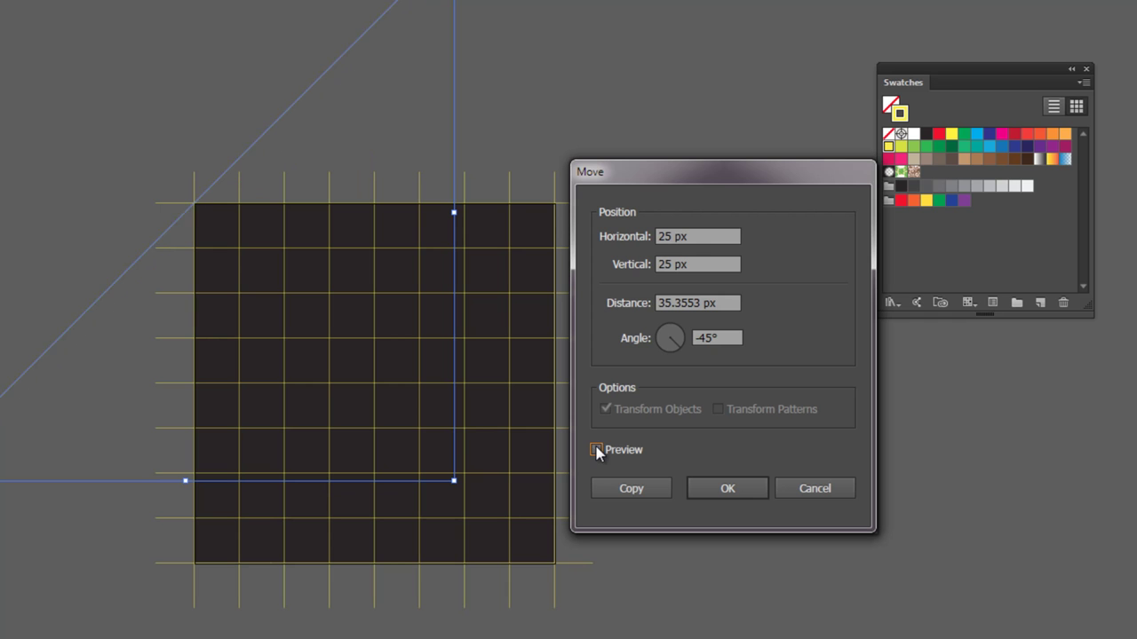
{"action": "left_click", "coordinate": [597, 452]}
{"action": "left_click", "coordinate": [597, 452]}
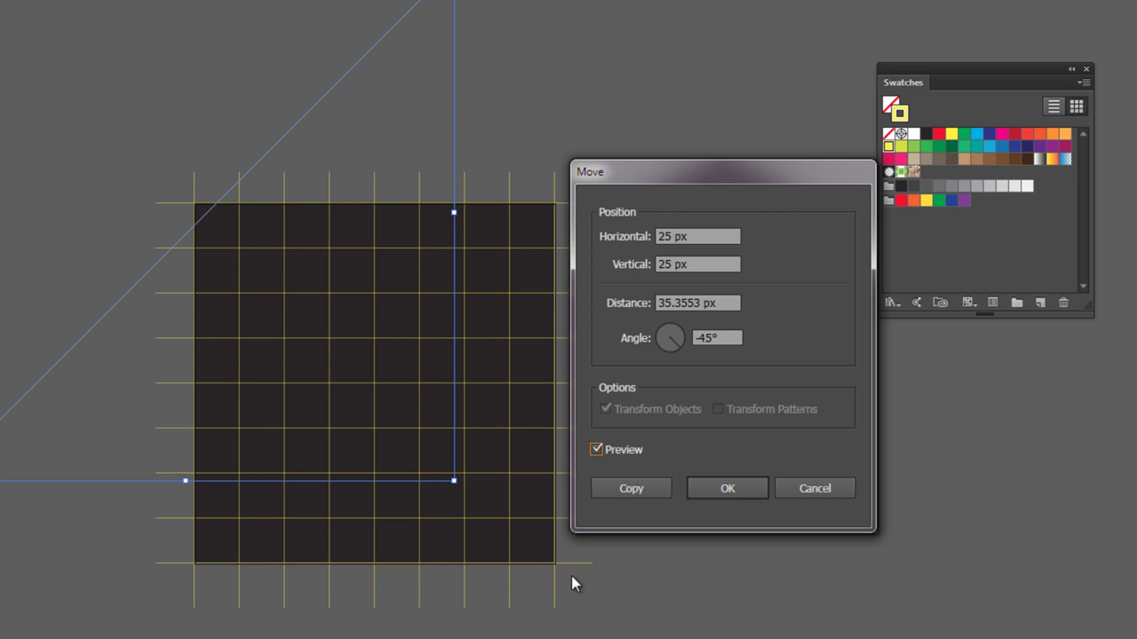
{"action": "left_click", "coordinate": [638, 490]}
Repeat the offset copy to fill the square with parallel diagonals, then select everything
{"action": "left_click", "coordinate": [577, 100]}
{"action": "left_click_drag", "start_coordinate": [364, 72], "coordinate": [586, 100]}
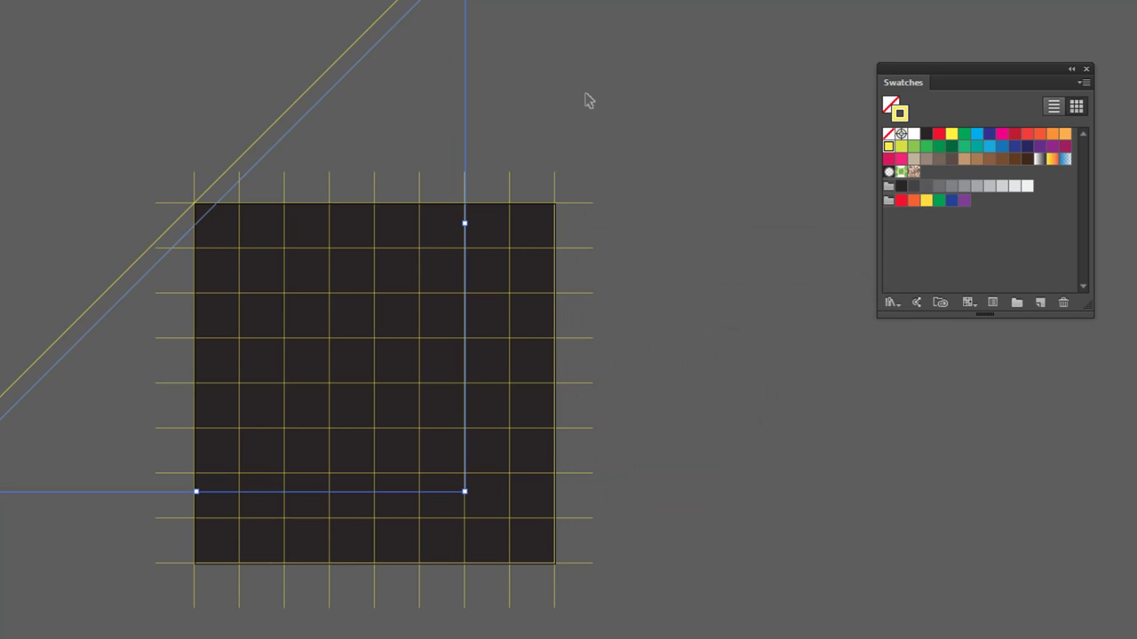
{"action": "left_click", "coordinate": [586, 101]}
{"action": "left_click", "coordinate": [216, 190]}
{"action": "left_click", "coordinate": [213, 222], "text": "shift"}
{"action": "left_click", "coordinate": [439, 460], "text": "shift"}
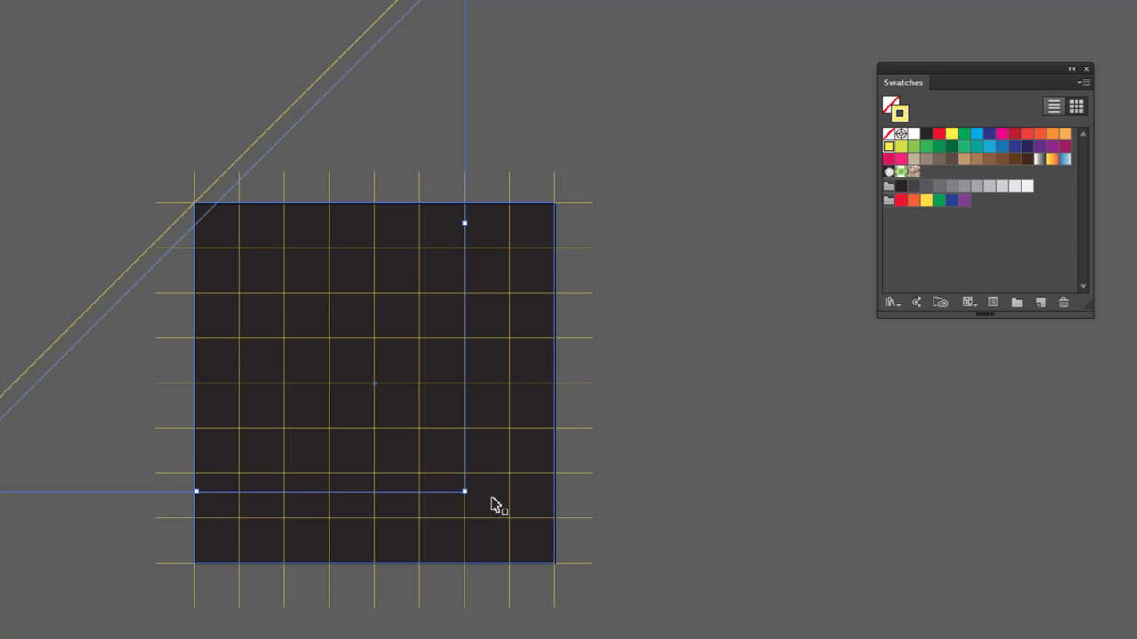
{"action": "left_click", "coordinate": [557, 567], "text": "shift"}
{"action": "left_click", "coordinate": [737, 109]}
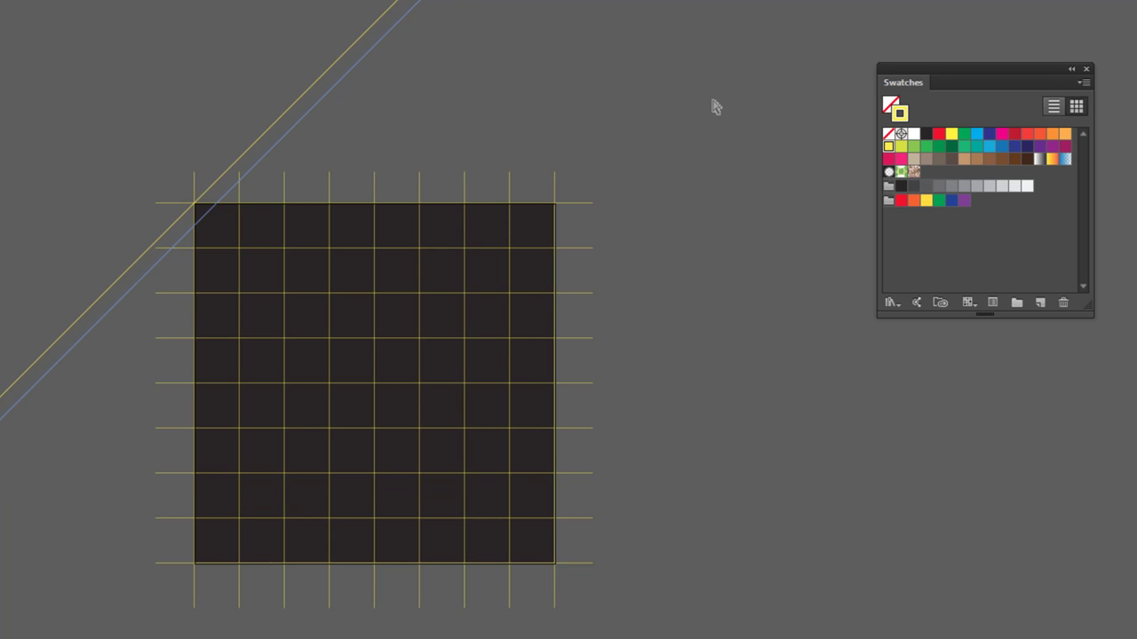
{"action": "key", "text": "ctrl+d"}
{"action": "key", "text": "ctrl+d"}
{"action": "key", "text": "ctrl+d"}
{"action": "key", "text": "ctrl+d"}
{"action": "key", "text": "ctrl+d"}
{"action": "key", "text": "ctrl+d"}
{"action": "key", "text": "ctrl+d"}
{"action": "key", "text": "ctrl+d"}
{"action": "key", "text": "ctrl+d"}
{"action": "key", "text": "ctrl+d"}
{"action": "key", "text": "ctrl+d"}
{"action": "key", "text": "ctrl+d"}
{"action": "key", "text": "ctrl+d"}
{"action": "key", "text": "ctrl+d"}
{"action": "key", "text": "ctrl+d"}
{"action": "key", "text": "ctrl+d"}
{"action": "key", "text": "ctrl+d"}
{"action": "key", "text": "ctrl+d"}
{"action": "key", "text": "ctrl+d"}
{"action": "key", "text": "ctrl+d"}
{"action": "key", "text": "ctrl+d"}
{"action": "key", "text": "ctrl+d"}
{"action": "key", "text": "ctrl+d"}
{"action": "key", "text": "ctrl+d"}
{"action": "key", "text": "ctrl+d"}
{"action": "key", "text": "ctrl+d"}
{"action": "key", "text": "ctrl+d"}
{"action": "key", "text": "ctrl+shift+a"}
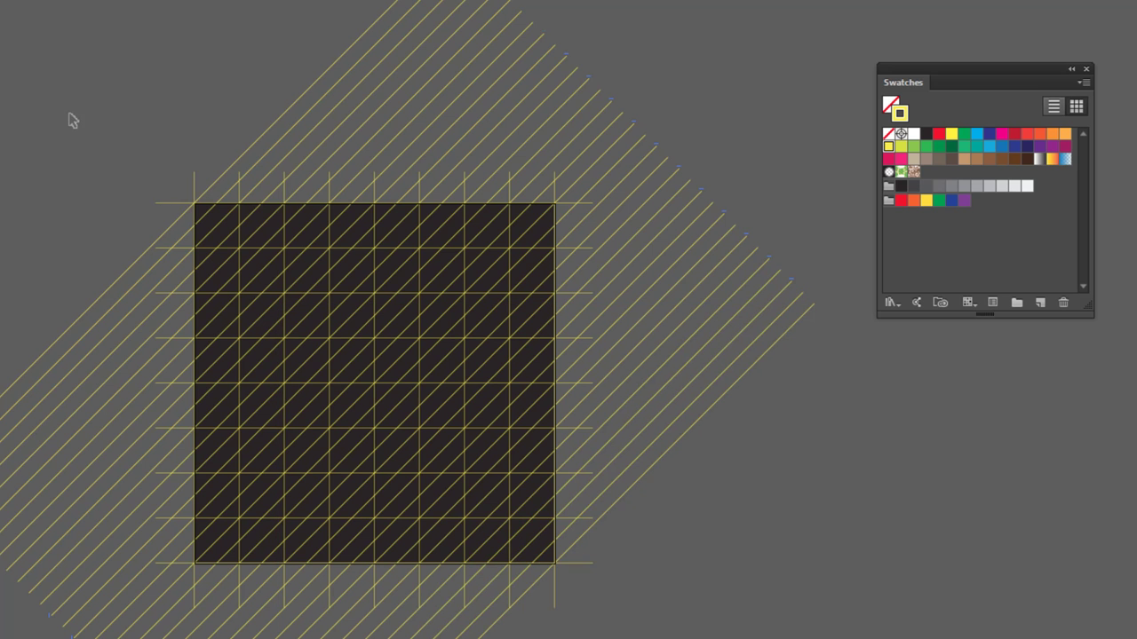
{"action": "left_click_drag", "start_coordinate": [449, 347], "coordinate": [416, 264]}
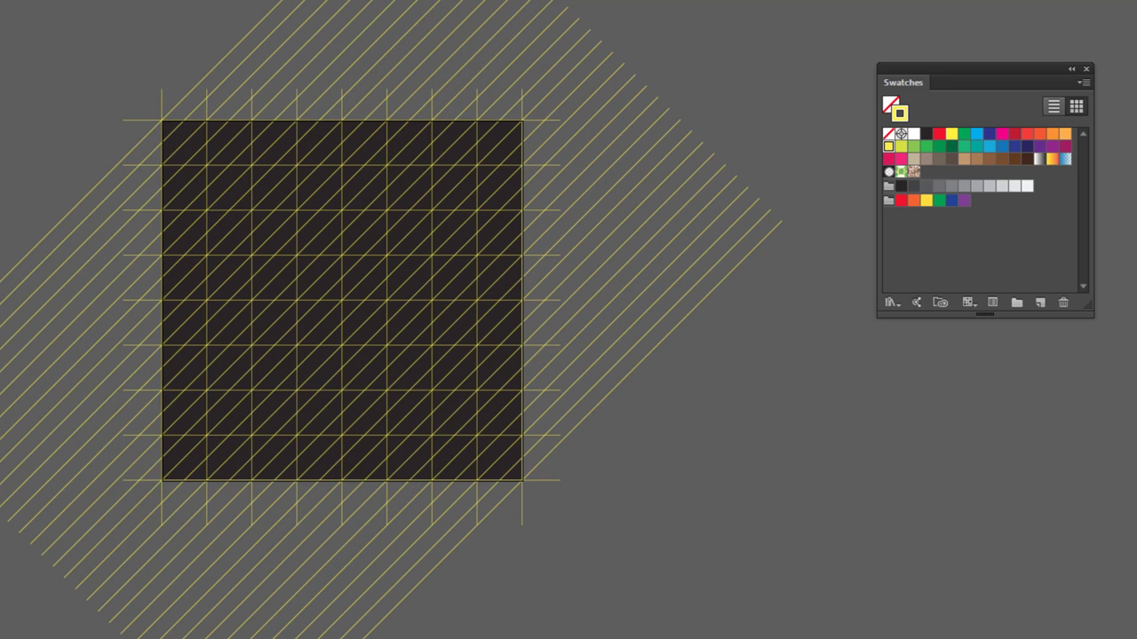
{"action": "left_click_drag", "start_coordinate": [5, 5], "coordinate": [678, 603]}
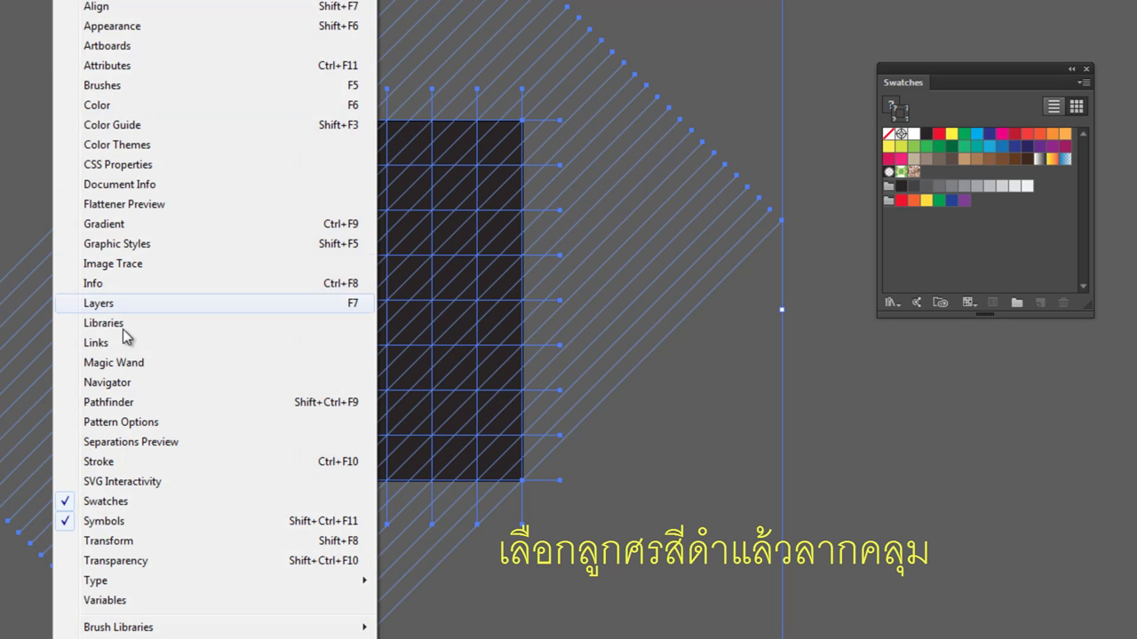
Divide the square along all grid and diagonal lines with Pathfinder Divide
{"action": "left_click", "coordinate": [199, 329]}
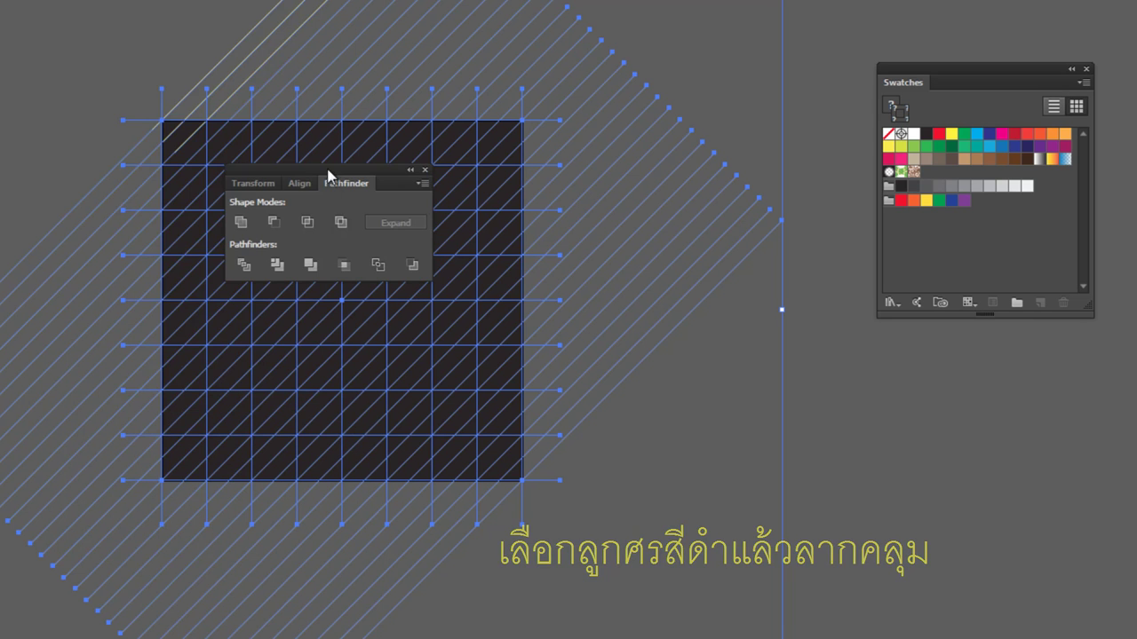
{"action": "left_click_drag", "start_coordinate": [329, 178], "coordinate": [833, 396]}
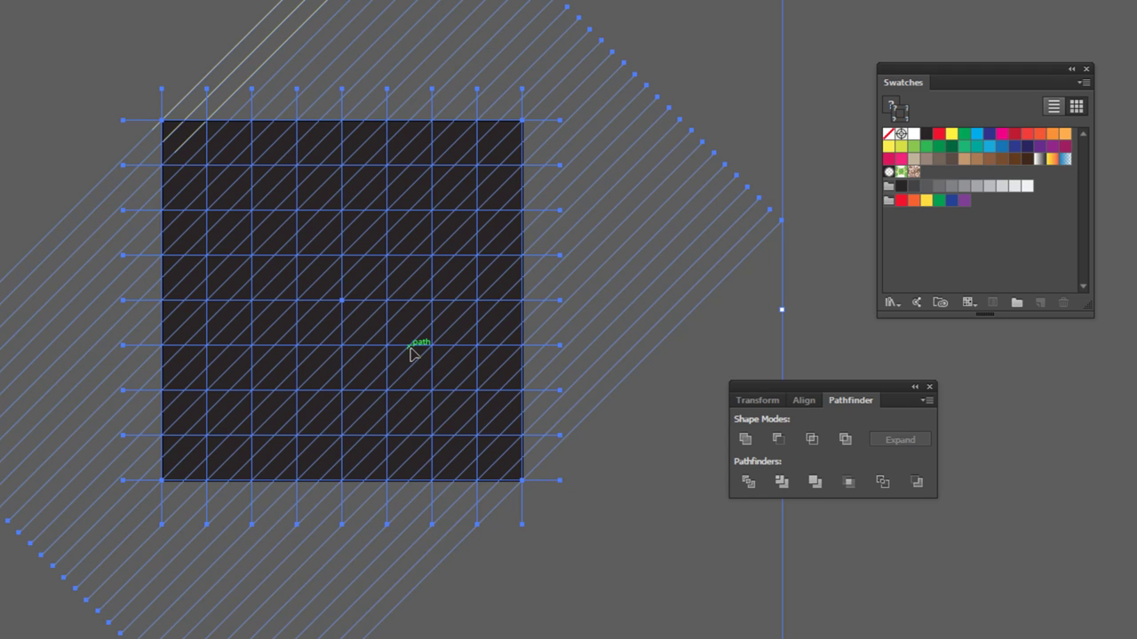
{"action": "left_click", "coordinate": [747, 481]}
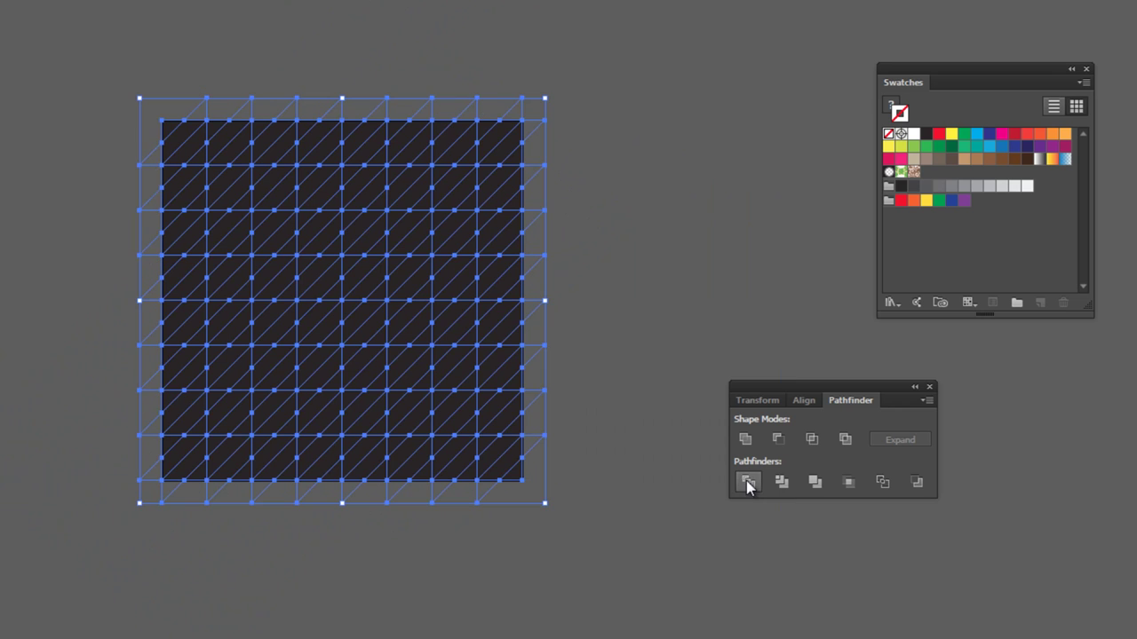
{"action": "left_click", "coordinate": [628, 218]}
{"action": "left_click", "coordinate": [428, 215]}
{"action": "left_click", "coordinate": [602, 184]}
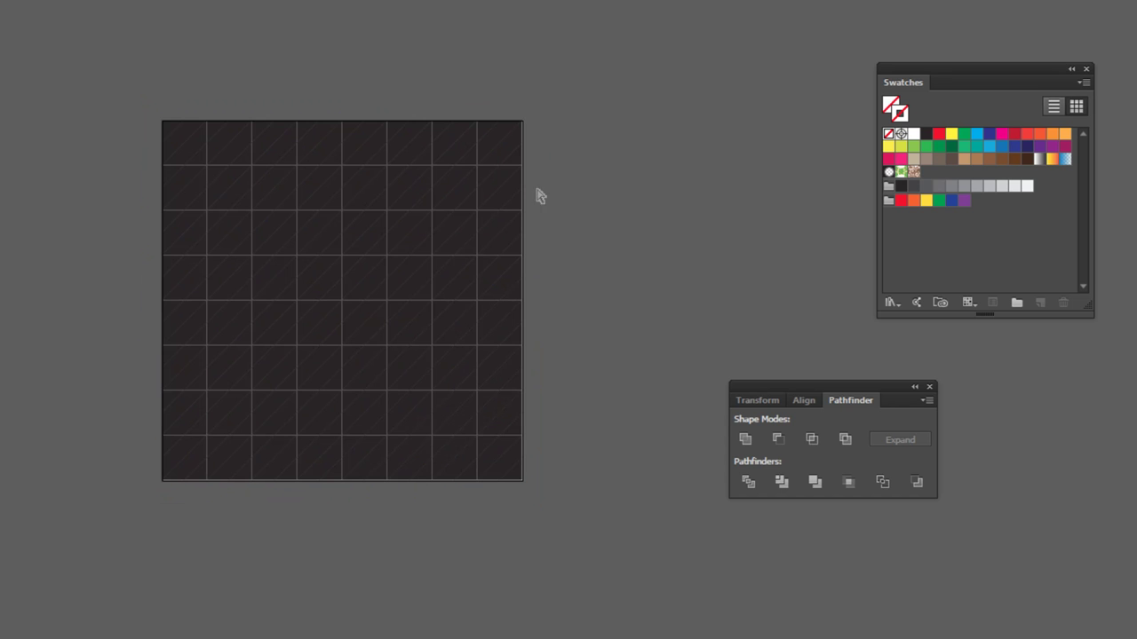
Check the pieces in Outline view and select the stray triangles above the top edge
{"action": "key", "text": "ctrl+y"}
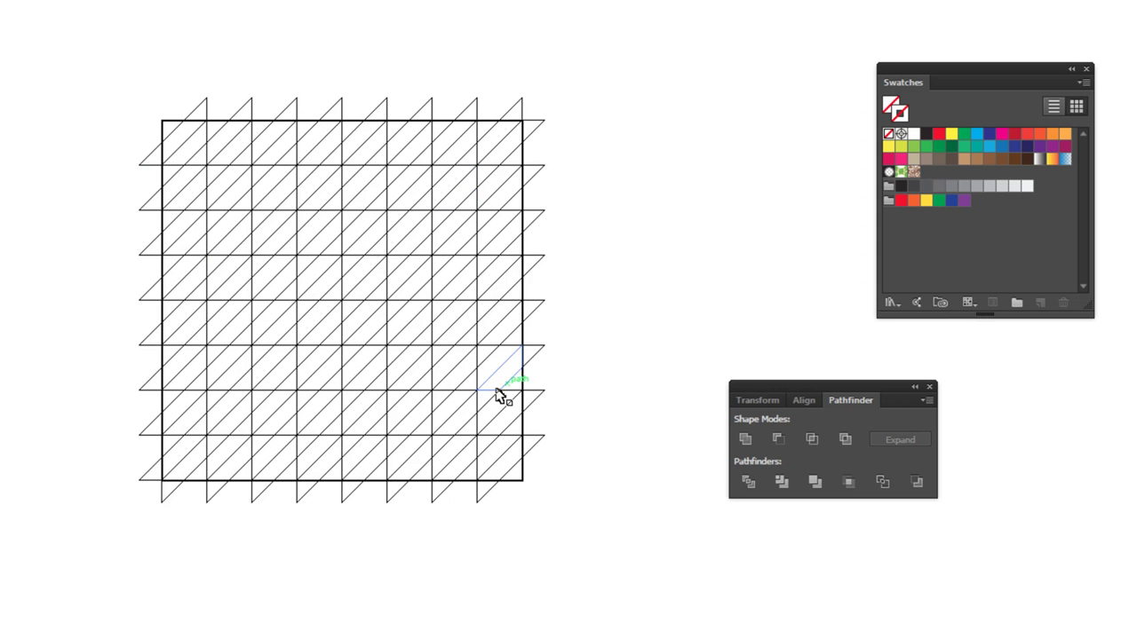
{"action": "key", "text": "ctrl+y"}
{"action": "left_click", "coordinate": [417, 182]}
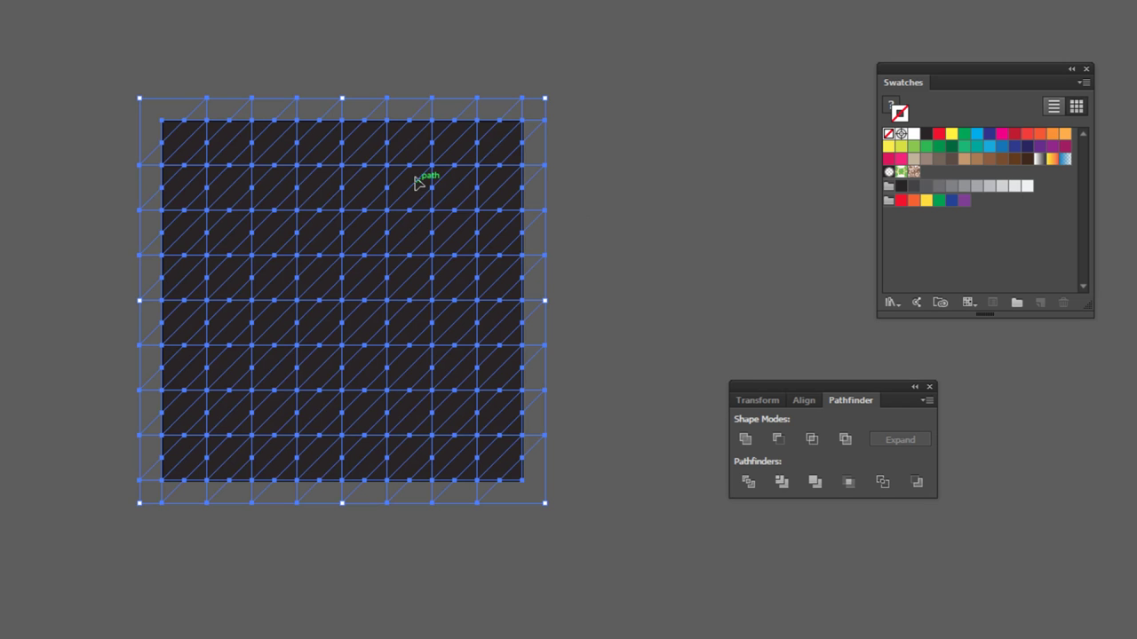
{"action": "key", "text": "ctrl+plus"}
{"action": "scroll", "coordinate": [566, 185], "scroll_direction": "left", "scroll_amount": 1}
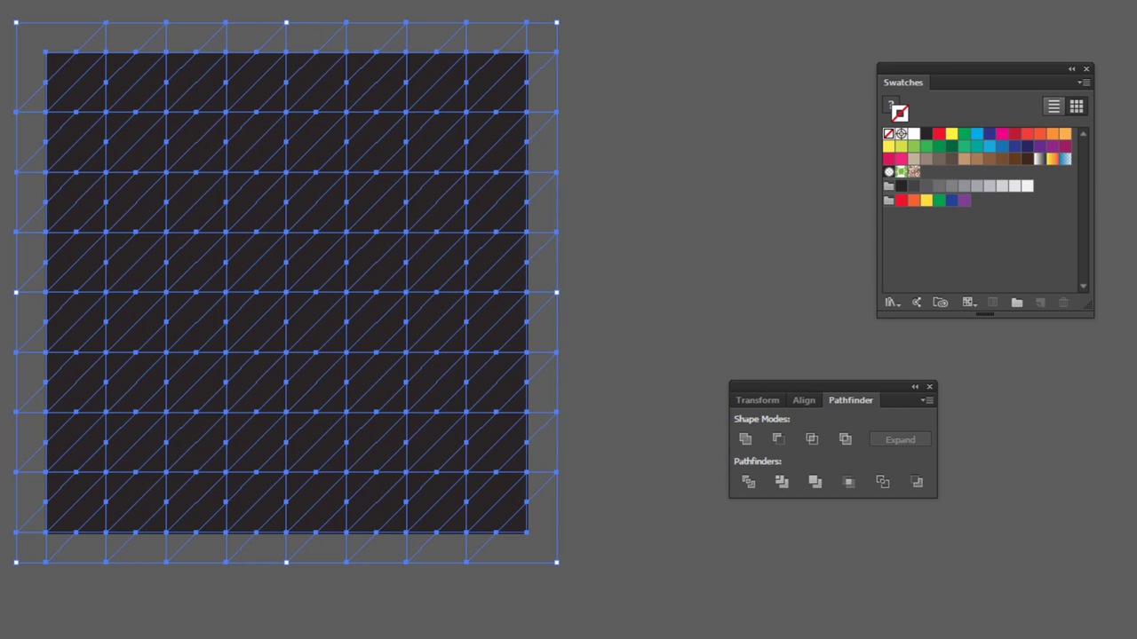
{"action": "left_click", "coordinate": [132, 15]}
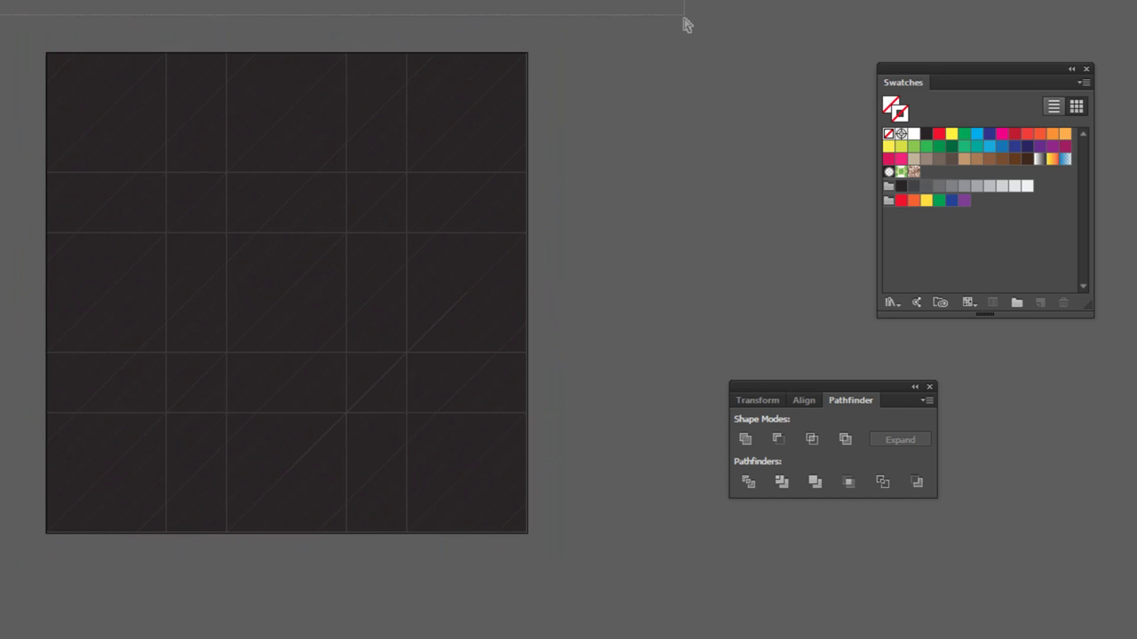
{"action": "left_click_drag", "start_coordinate": [679, 37], "coordinate": [676, 40]}
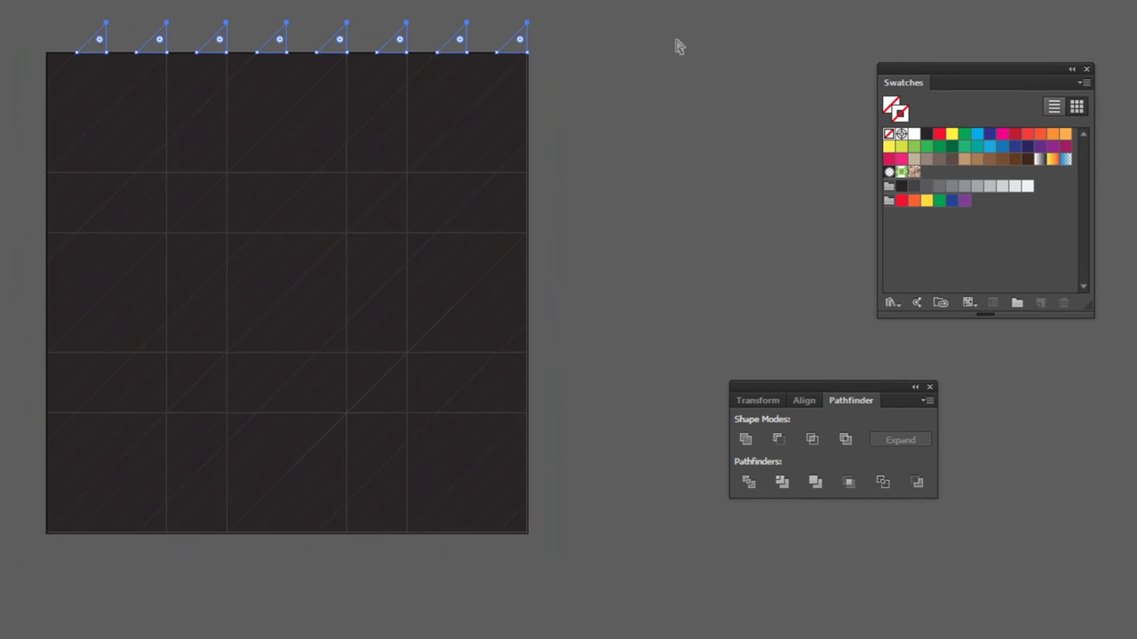
{"action": "left_click", "coordinate": [804, 95]}
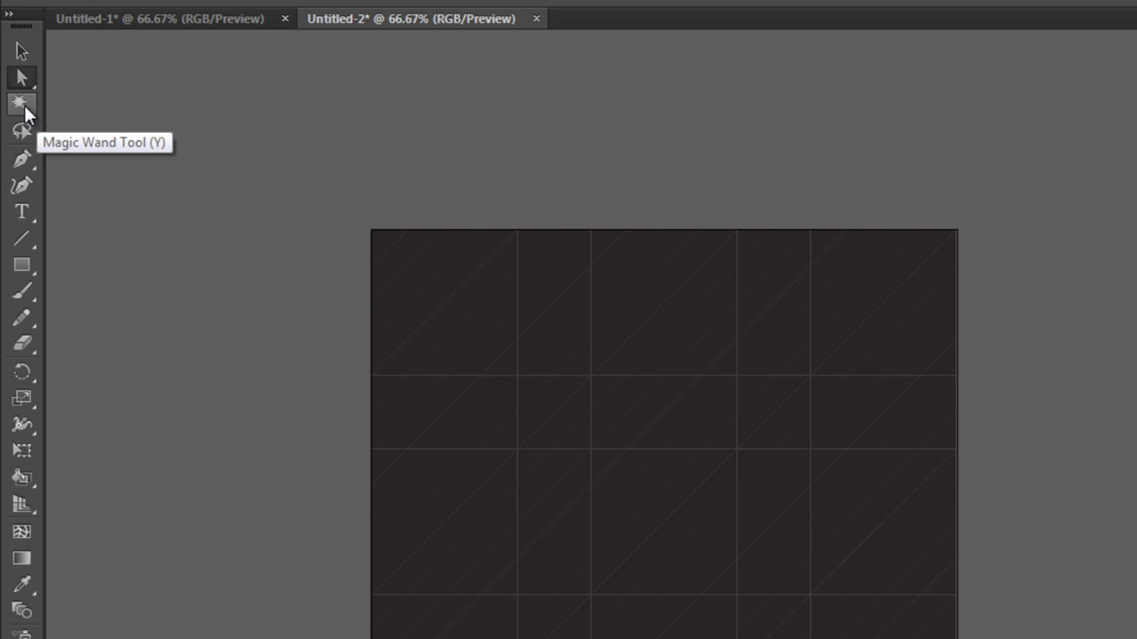
Select the divided grid by matching fill, cut it, and paste it back in place
{"action": "left_click", "coordinate": [24, 103]}
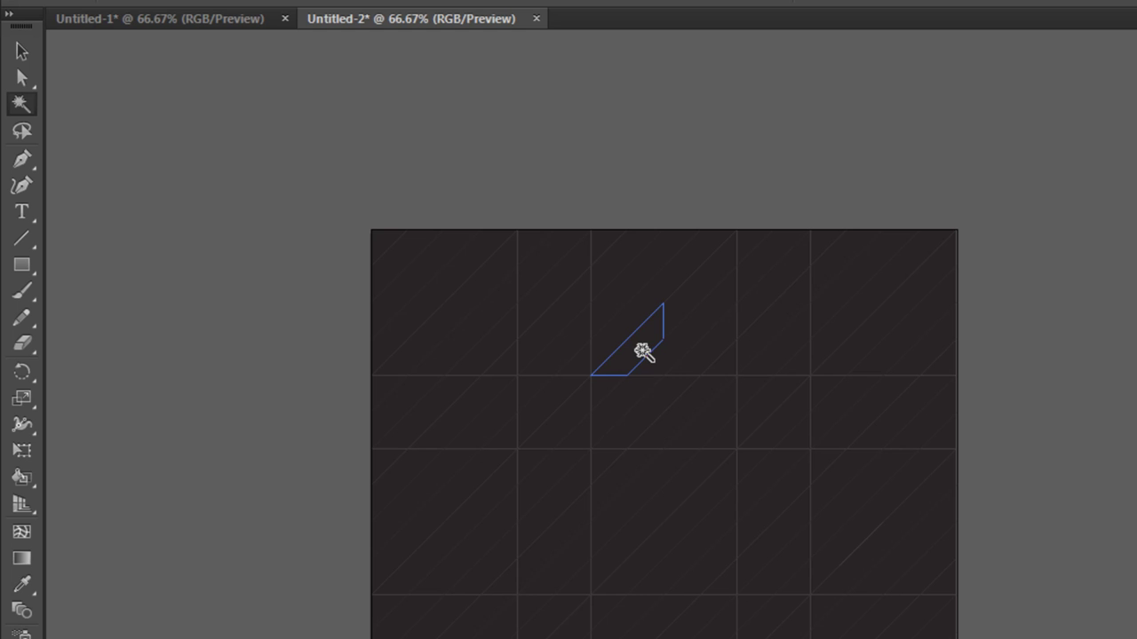
{"action": "left_click", "coordinate": [643, 351]}
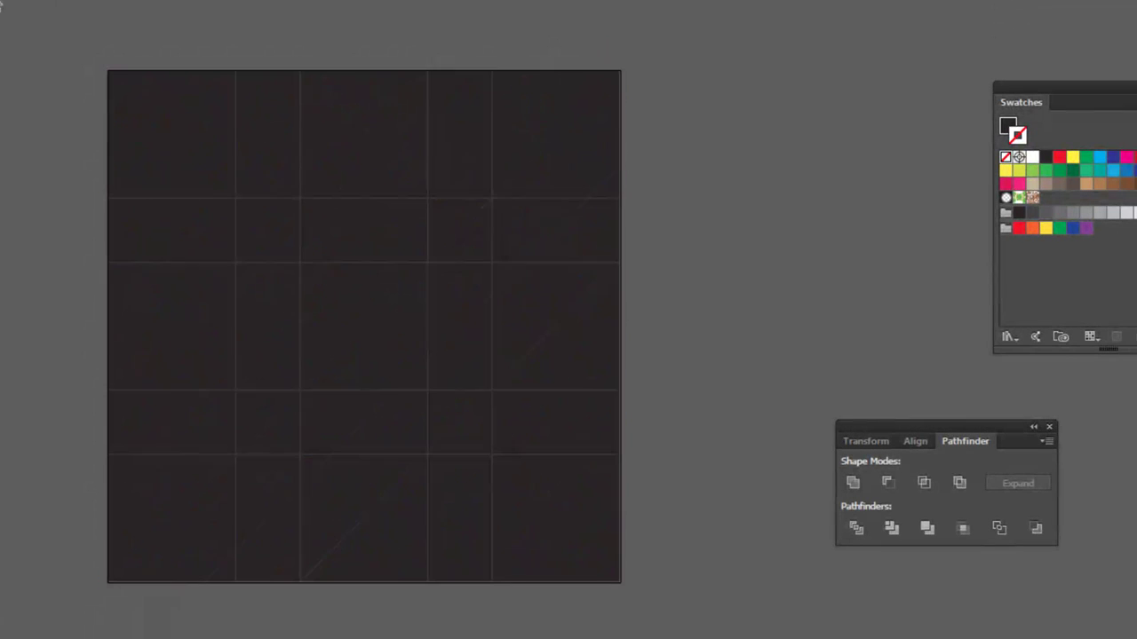
{"action": "left_click", "coordinate": [451, 360]}
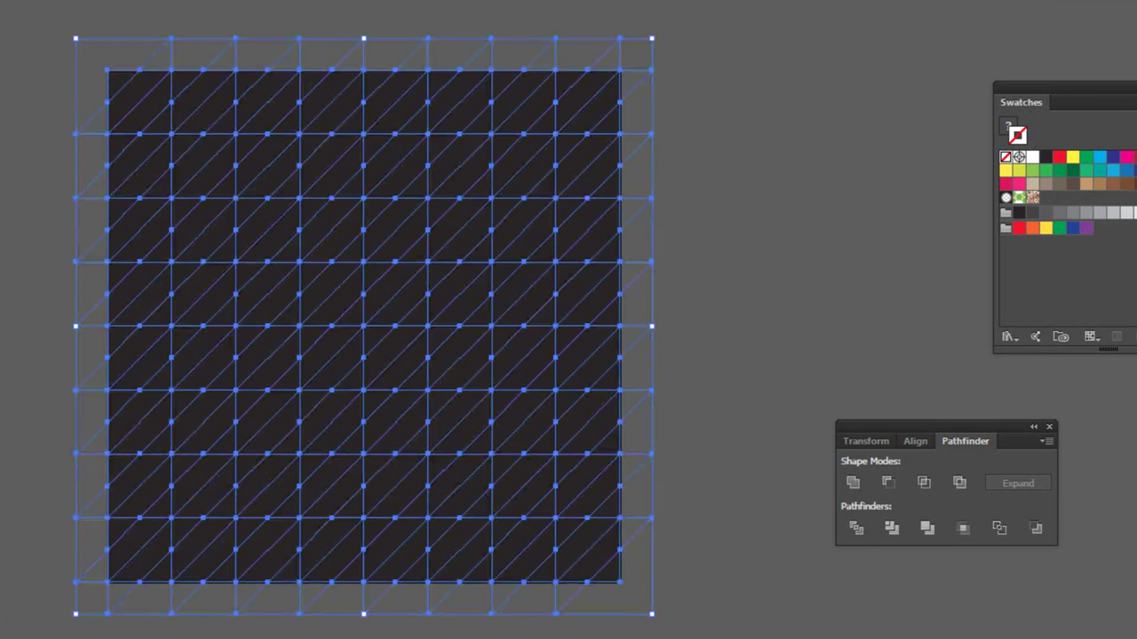
{"action": "key", "text": "Delete"}
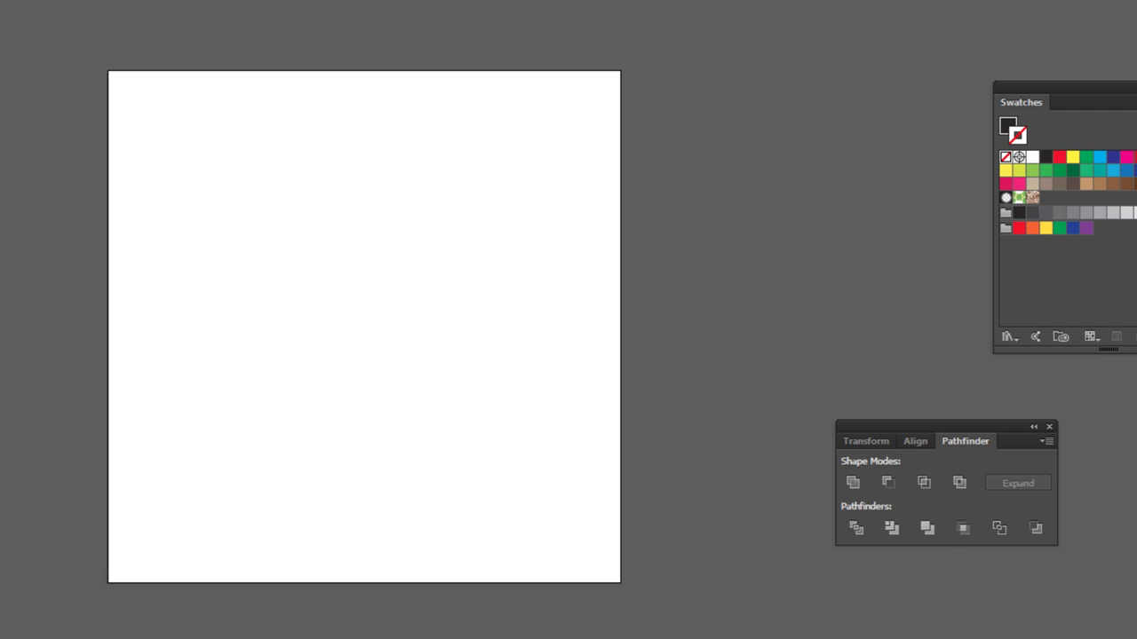
{"action": "key", "text": "ctrl+v"}
{"action": "key", "text": "Delete"}
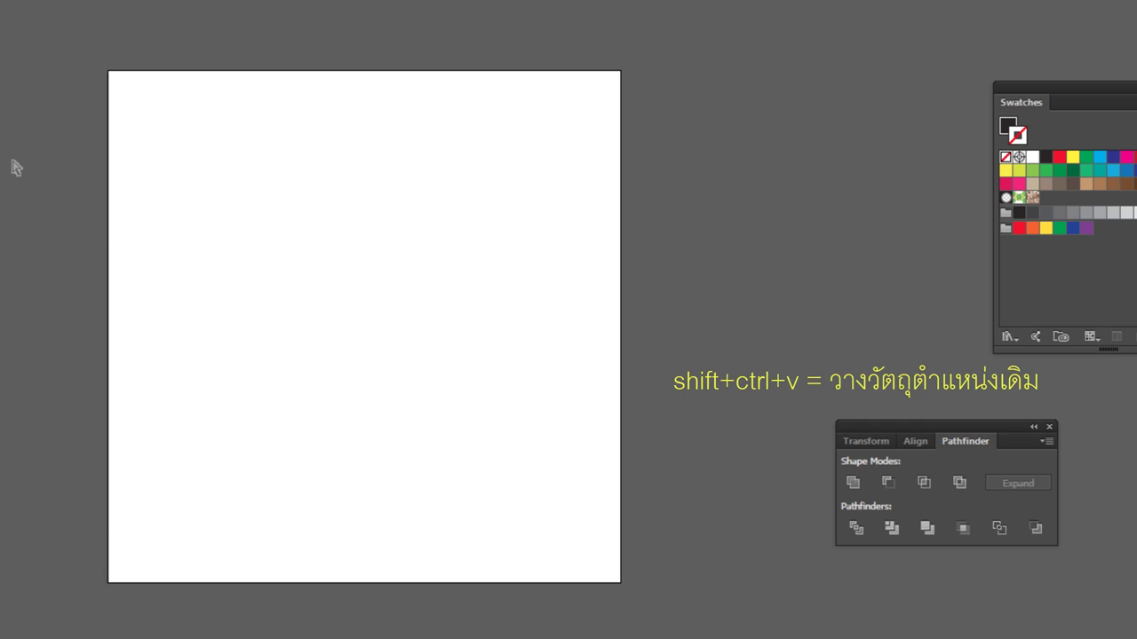
{"action": "key", "text": "ctrl+shift+v"}
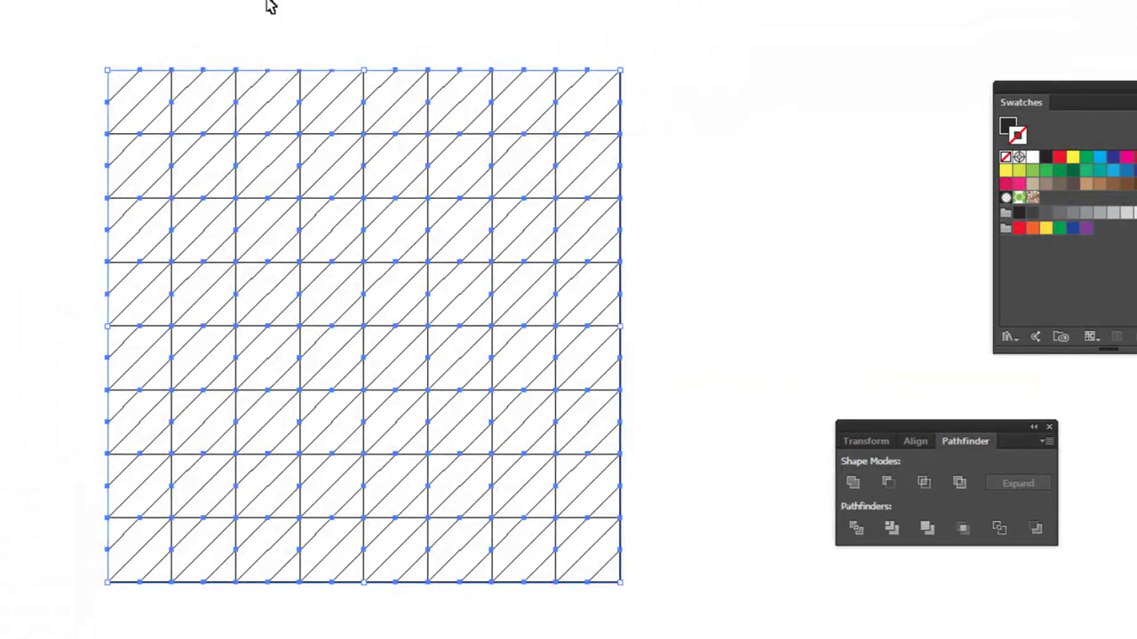
{"action": "left_click", "coordinate": [523, 56]}
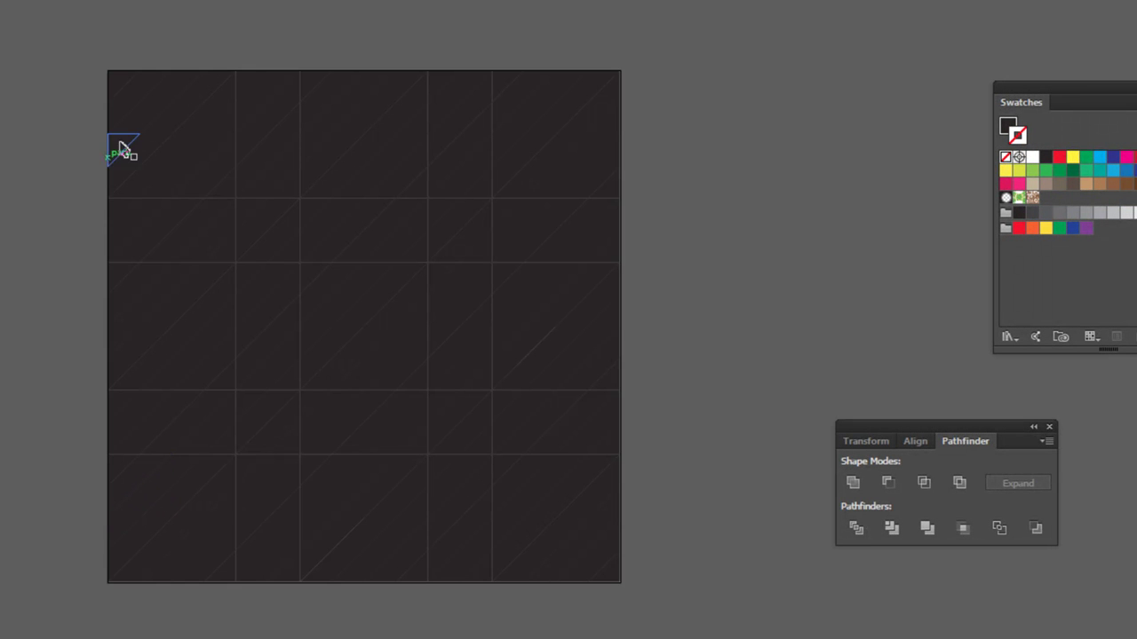
Move the top-left triangle piece to a new spot in the grid, then deselect it
{"action": "left_click", "coordinate": [227, 158]}
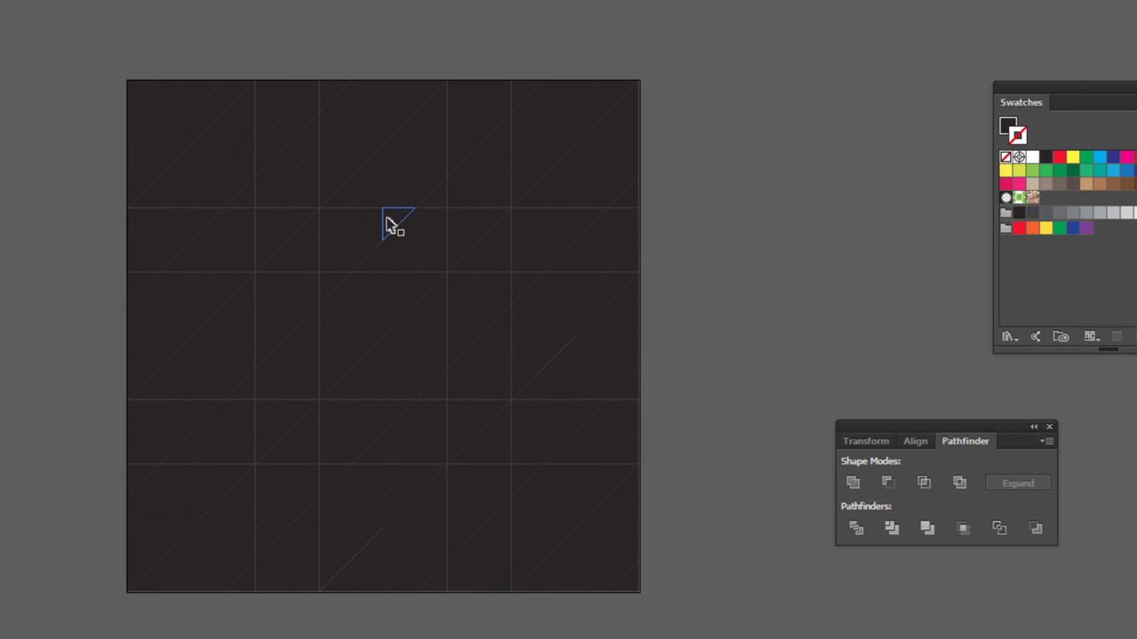
{"action": "mouse_move", "coordinate": [404, 147]}
{"action": "left_mouse_down"}
{"action": "mouse_move", "coordinate": [578, 213]}
{"action": "mouse_move", "coordinate": [566, 252]}
{"action": "mouse_move", "coordinate": [348, 471]}
{"action": "mouse_move", "coordinate": [211, 483]}
{"action": "mouse_move", "coordinate": [445, 299]}
{"action": "mouse_move", "coordinate": [337, 208]}
{"action": "mouse_move", "coordinate": [553, 139]}
{"action": "mouse_move", "coordinate": [432, 406]}
{"action": "mouse_move", "coordinate": [285, 485]}
{"action": "mouse_move", "coordinate": [414, 229]}
{"action": "left_mouse_up"}
{"action": "mouse_move", "coordinate": [414, 229]}
{"action": "left_mouse_down"}
{"action": "mouse_move", "coordinate": [542, 229]}
{"action": "mouse_move", "coordinate": [478, 357]}
{"action": "mouse_move", "coordinate": [571, 249]}
{"action": "mouse_move", "coordinate": [478, 366]}
{"action": "left_mouse_up"}
{"action": "left_click", "coordinate": [871, 205]}
Open the Cool swatch library and dock it beside the artboard, moving the main swatches aside
{"action": "left_click_drag", "start_coordinate": [1070, 96], "coordinate": [812, 70]}
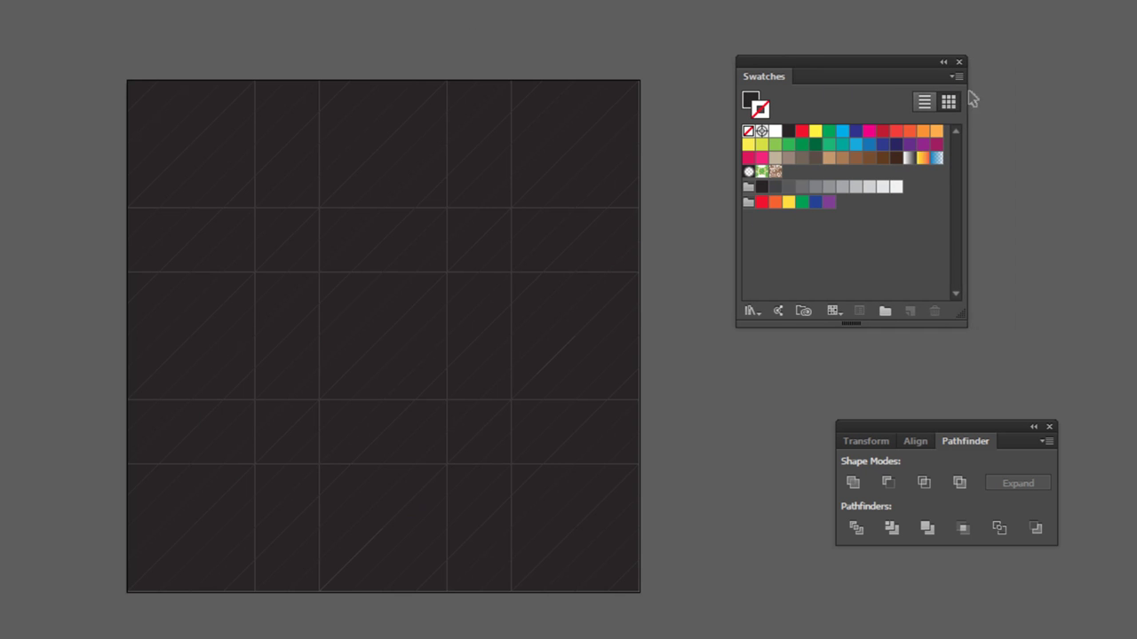
{"action": "left_click", "coordinate": [956, 78]}
{"action": "mouse_move", "coordinate": [1050, 501]}
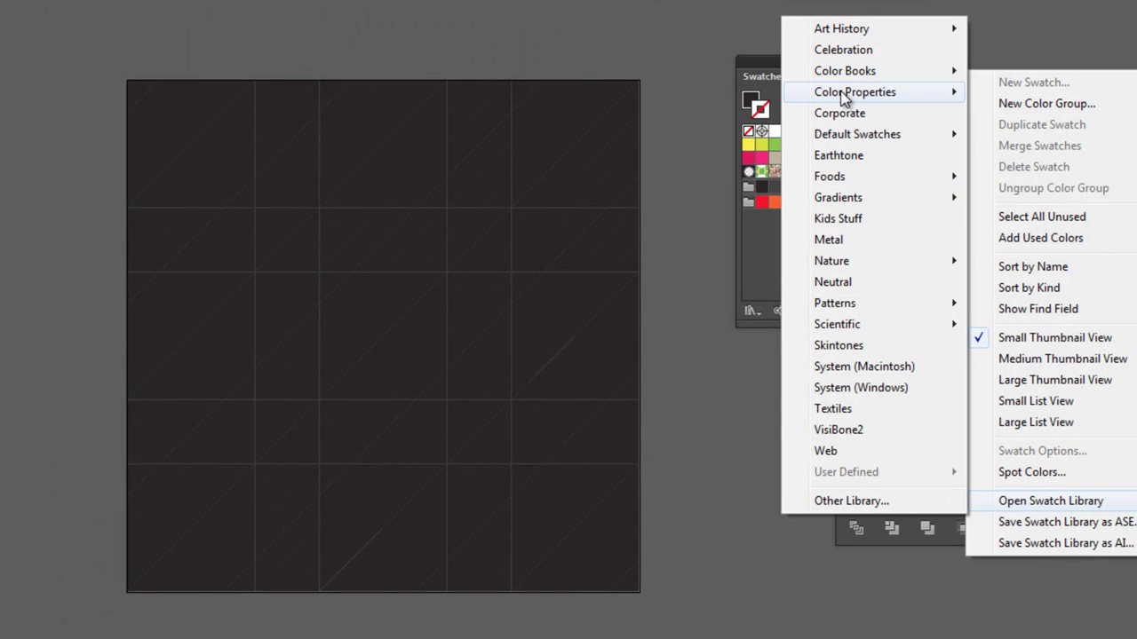
{"action": "left_click", "coordinate": [682, 113]}
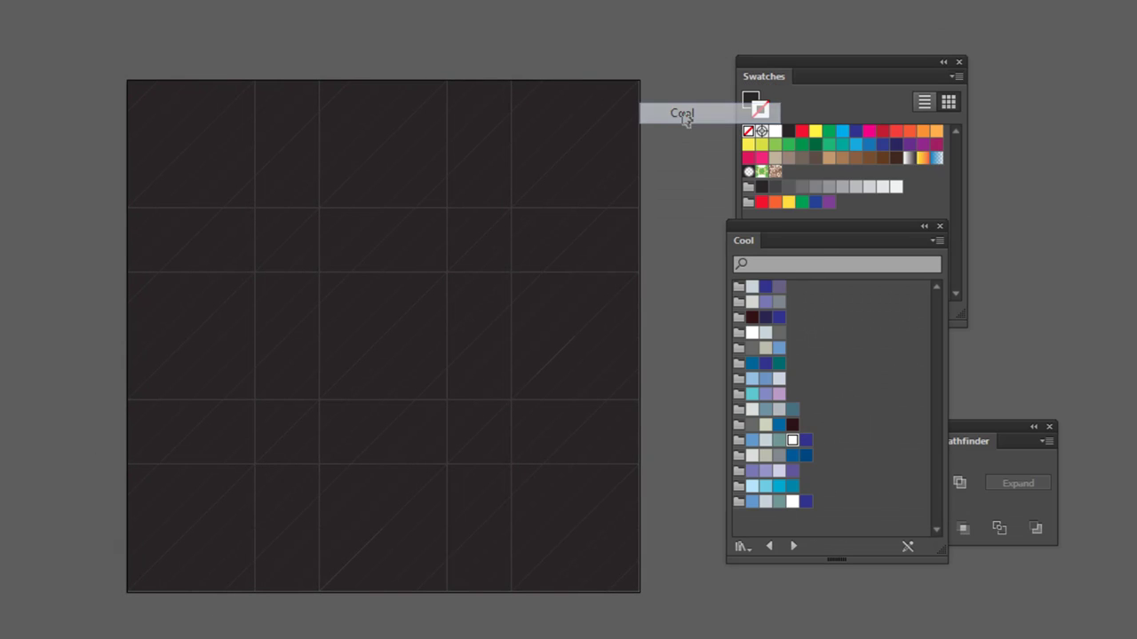
{"action": "left_click_drag", "start_coordinate": [854, 61], "coordinate": [1136, 42]}
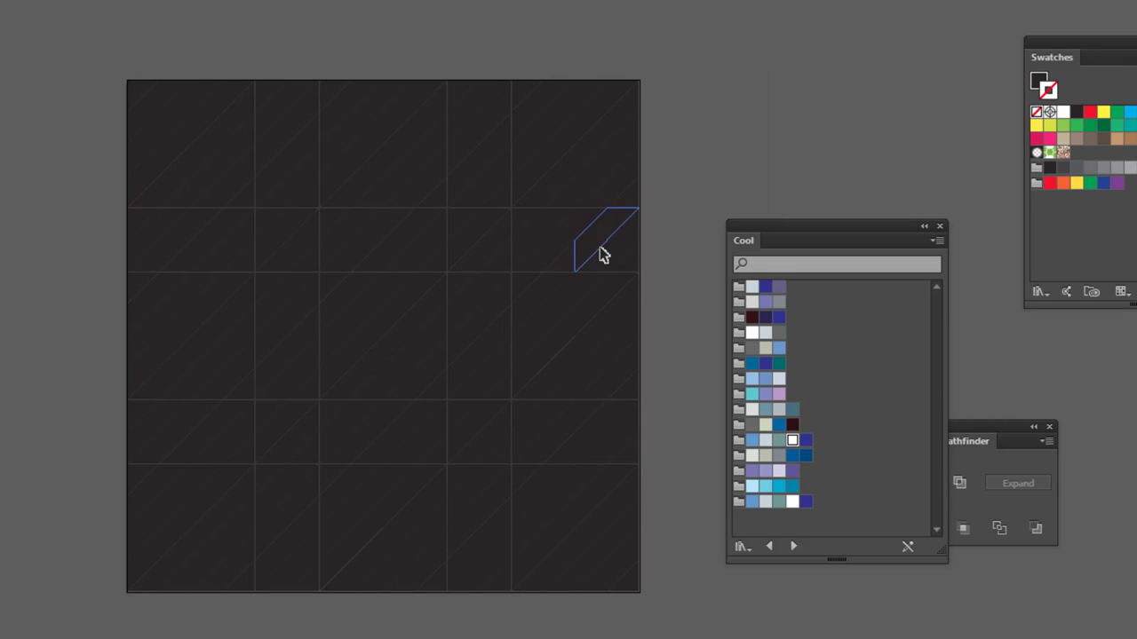
{"action": "left_click_drag", "start_coordinate": [816, 233], "coordinate": [743, 110]}
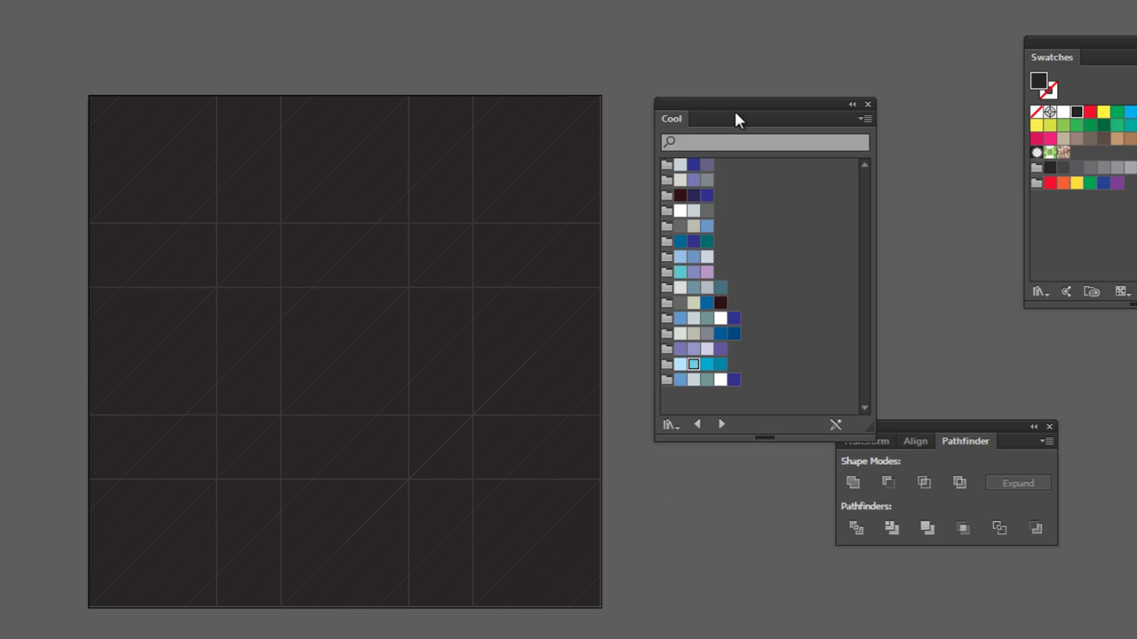
{"action": "mouse_move", "coordinate": [736, 106]}
{"action": "left_mouse_down"}
{"action": "mouse_move", "coordinate": [769, 109]}
{"action": "mouse_move", "coordinate": [763, 82]}
{"action": "left_mouse_up"}
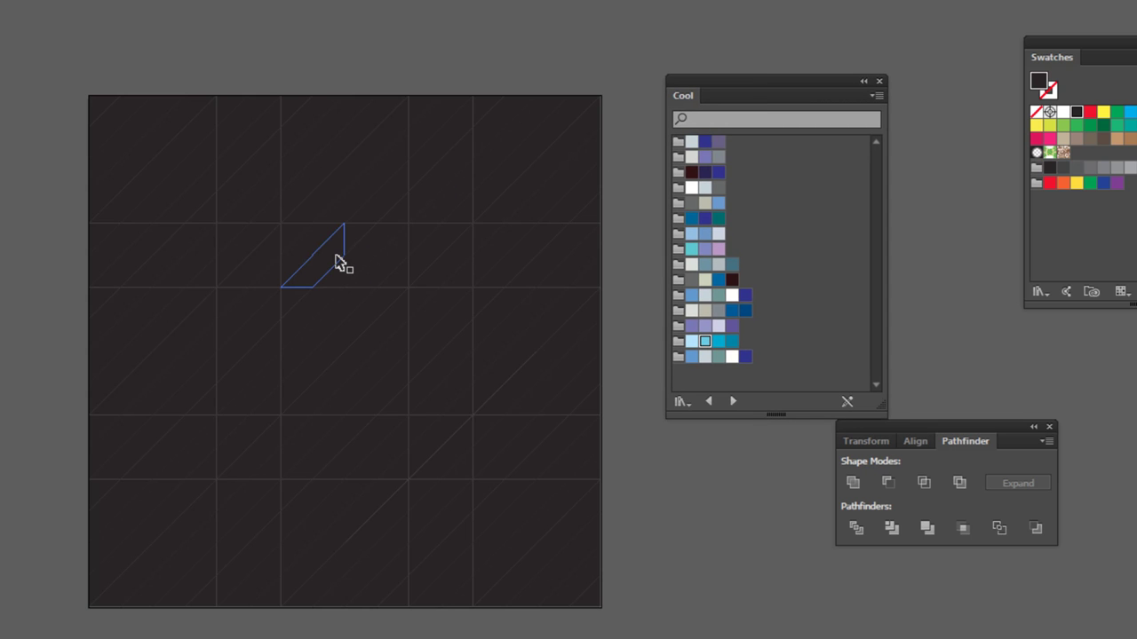
Fill one square piece light blue and several scattered pieces cyan
{"action": "left_click", "coordinate": [337, 260]}
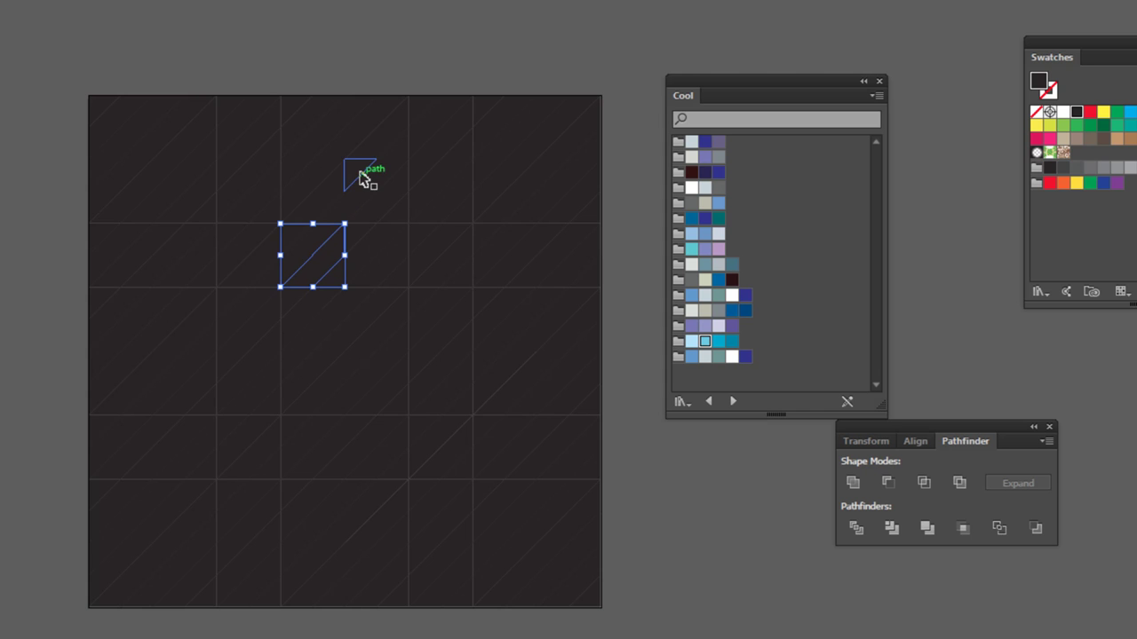
{"action": "left_click", "coordinate": [692, 341]}
{"action": "left_click", "coordinate": [460, 148]}
{"action": "left_click", "coordinate": [474, 293], "text": "shift"}
{"action": "left_click", "coordinate": [261, 467], "text": "shift"}
{"action": "left_click", "coordinate": [198, 287], "text": "shift"}
{"action": "left_click_drag", "start_coordinate": [193, 164], "coordinate": [256, 164]}
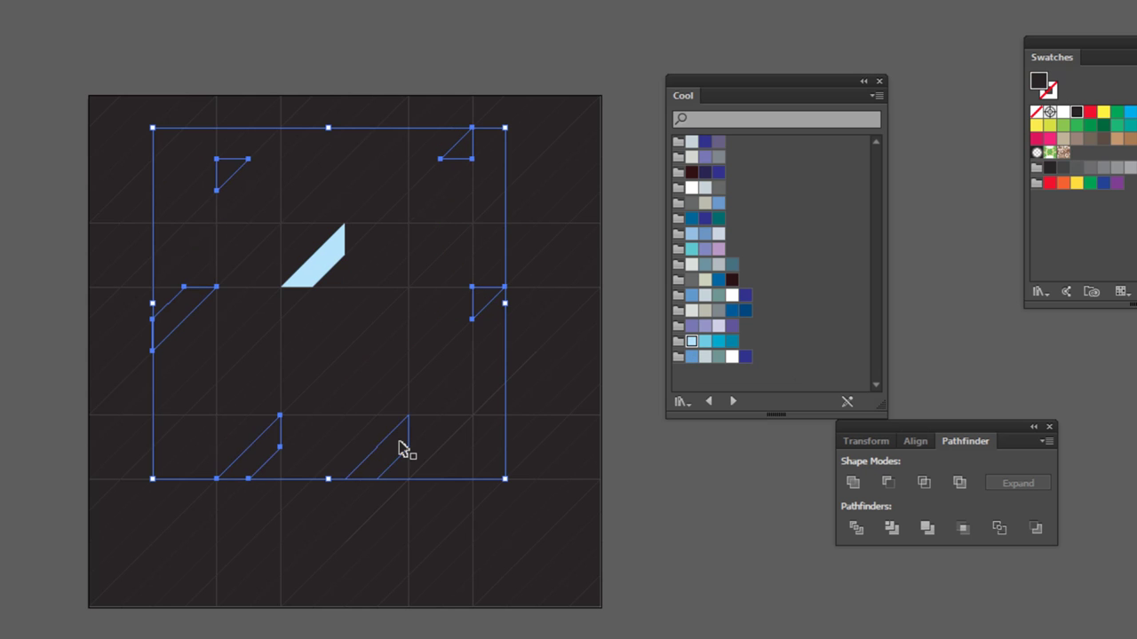
{"action": "left_click", "coordinate": [431, 554], "text": "shift"}
{"action": "left_click", "coordinate": [424, 385], "text": "shift"}
{"action": "left_click", "coordinate": [194, 408], "text": "shift"}
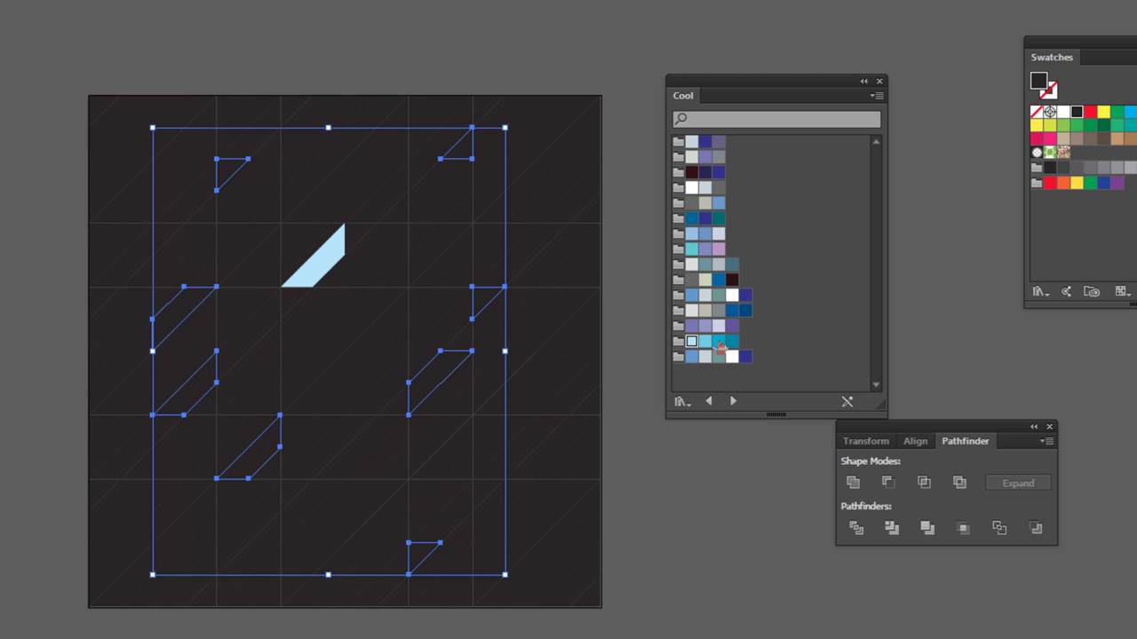
{"action": "left_click", "coordinate": [719, 347]}
Select the top-right piece together with two right-side pieces
{"action": "left_click", "coordinate": [568, 191]}
{"action": "left_click", "coordinate": [393, 322], "text": "shift"}
{"action": "left_click", "coordinate": [377, 223], "text": "shift"}
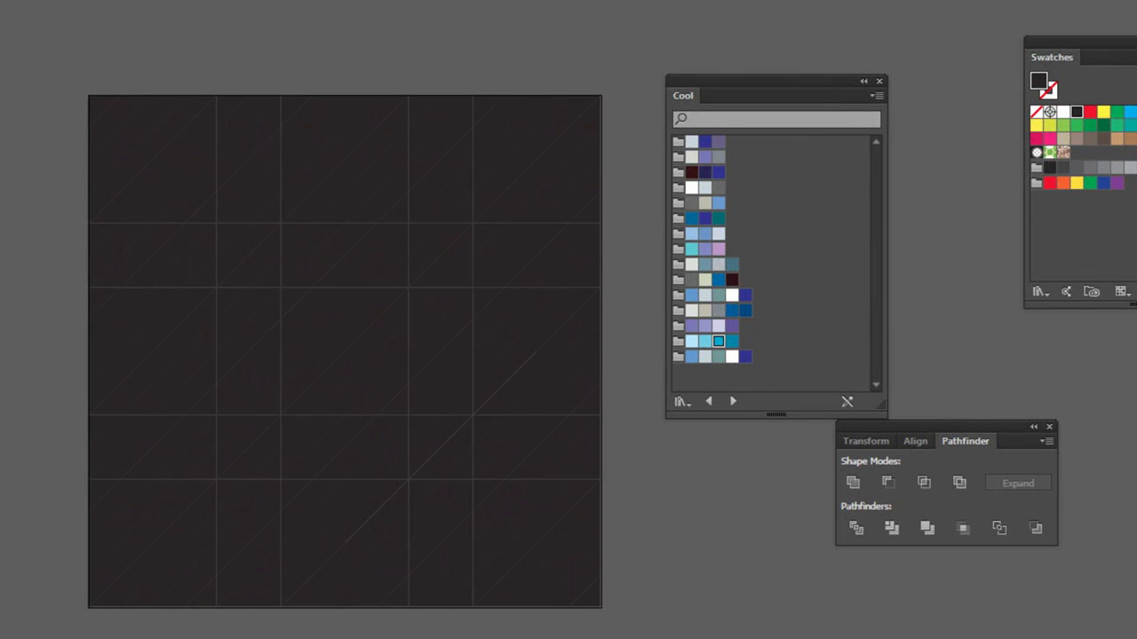
Group all the grid and diagonal paths and keep the group aligned on the artboard
{"action": "left_click_drag", "start_coordinate": [9, 8], "coordinate": [570, 531]}
{"action": "key", "text": "ctrl+a"}
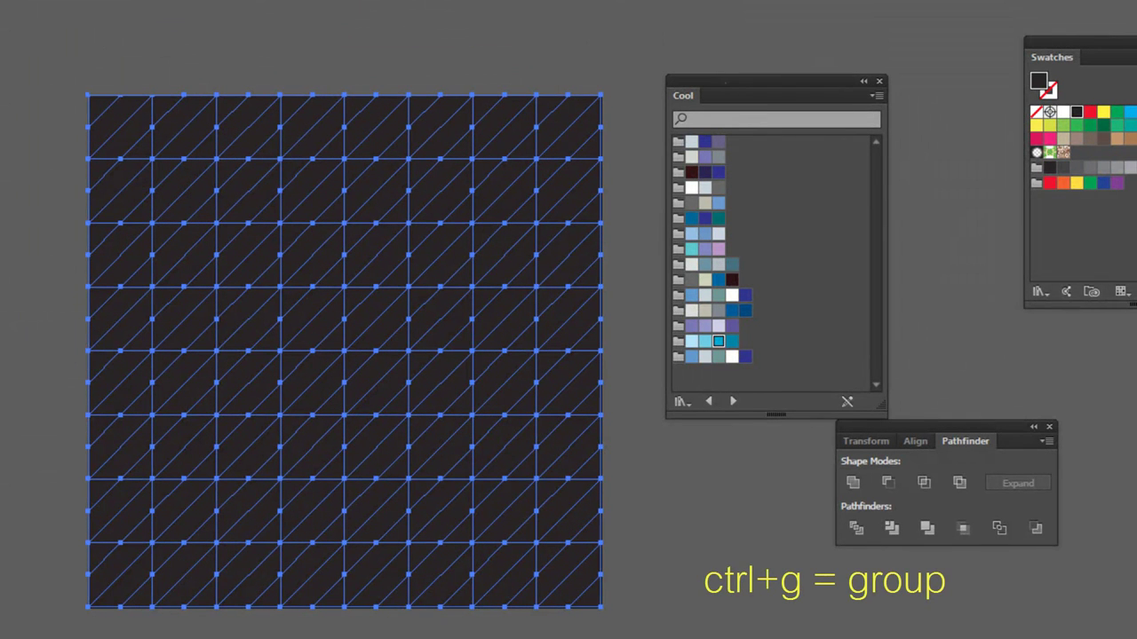
{"action": "key", "text": "ctrl+shift+a"}
{"action": "left_click", "coordinate": [376, 243]}
{"action": "mouse_move", "coordinate": [376, 244]}
{"action": "left_mouse_down"}
{"action": "mouse_move", "coordinate": [219, 326]}
{"action": "mouse_move", "coordinate": [317, 198]}
{"action": "mouse_move", "coordinate": [373, 203]}
{"action": "left_mouse_up"}
{"action": "key", "text": "ctrl+z"}
{"action": "key", "text": "ctrl+z"}
{"action": "left_click", "coordinate": [348, 31]}
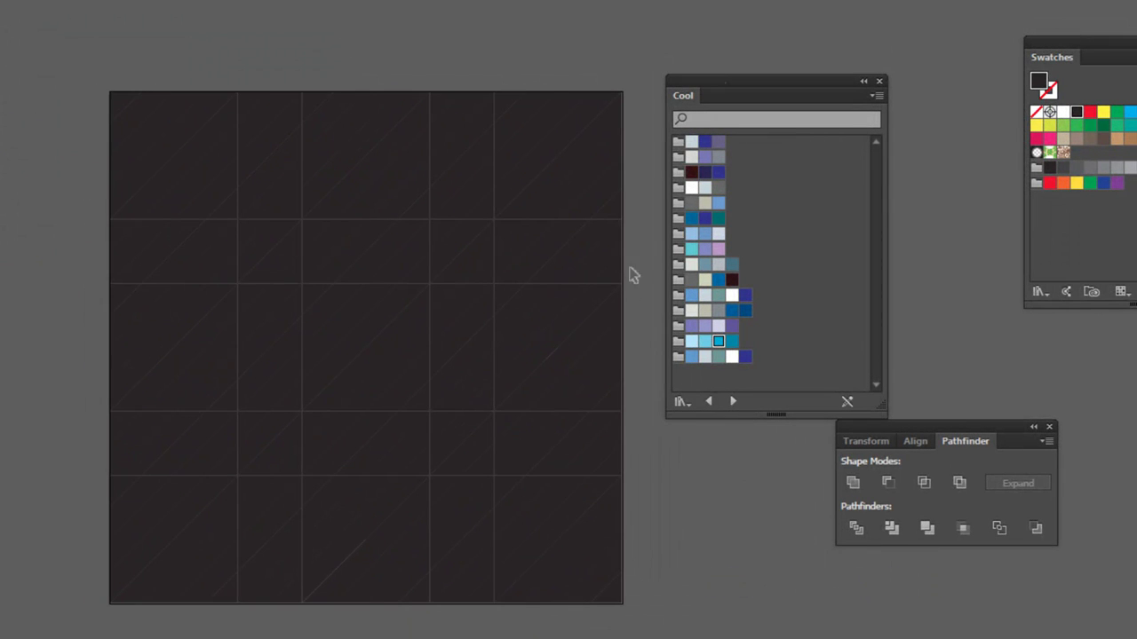
{"action": "left_click", "coordinate": [251, 284]}
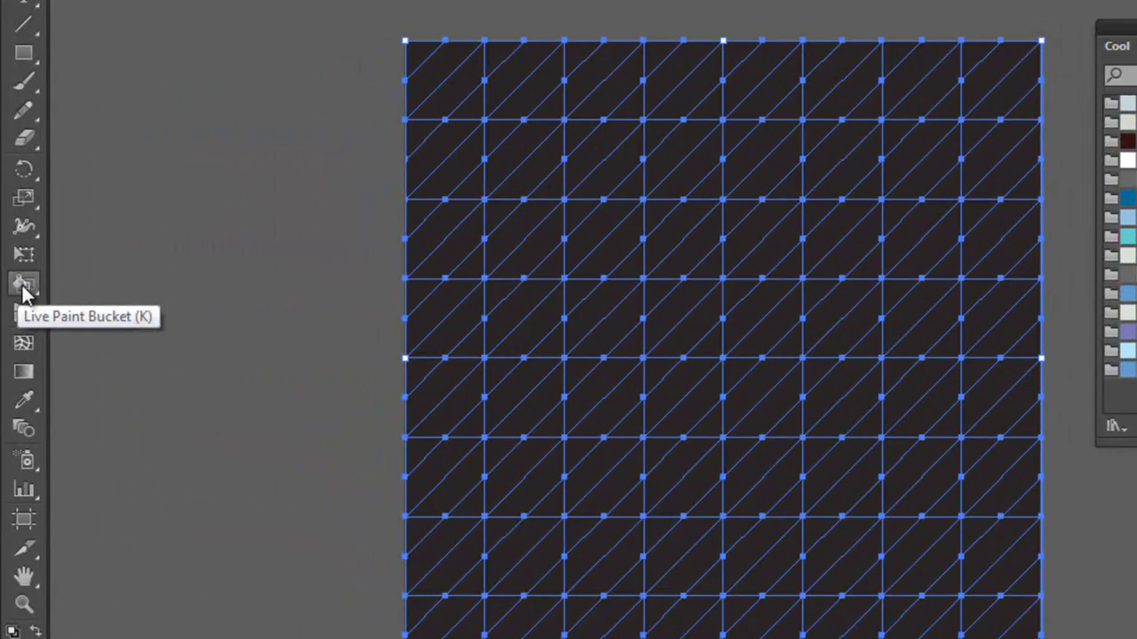
{"action": "left_click", "coordinate": [22, 286]}
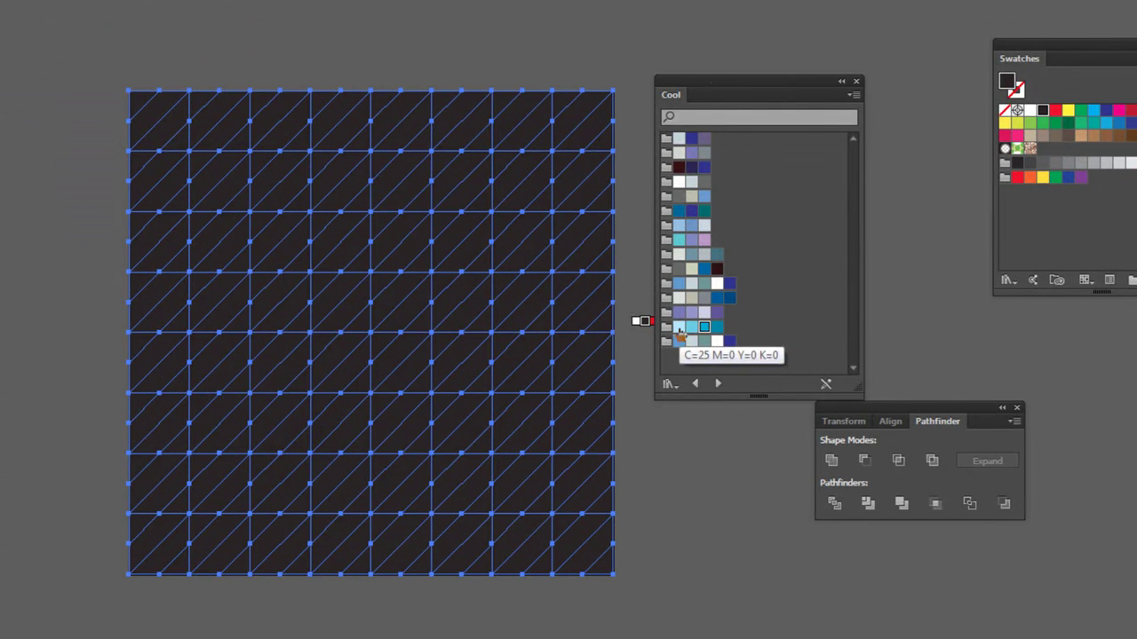
{"action": "left_click", "coordinate": [679, 329]}
{"action": "left_click", "coordinate": [399, 190]}
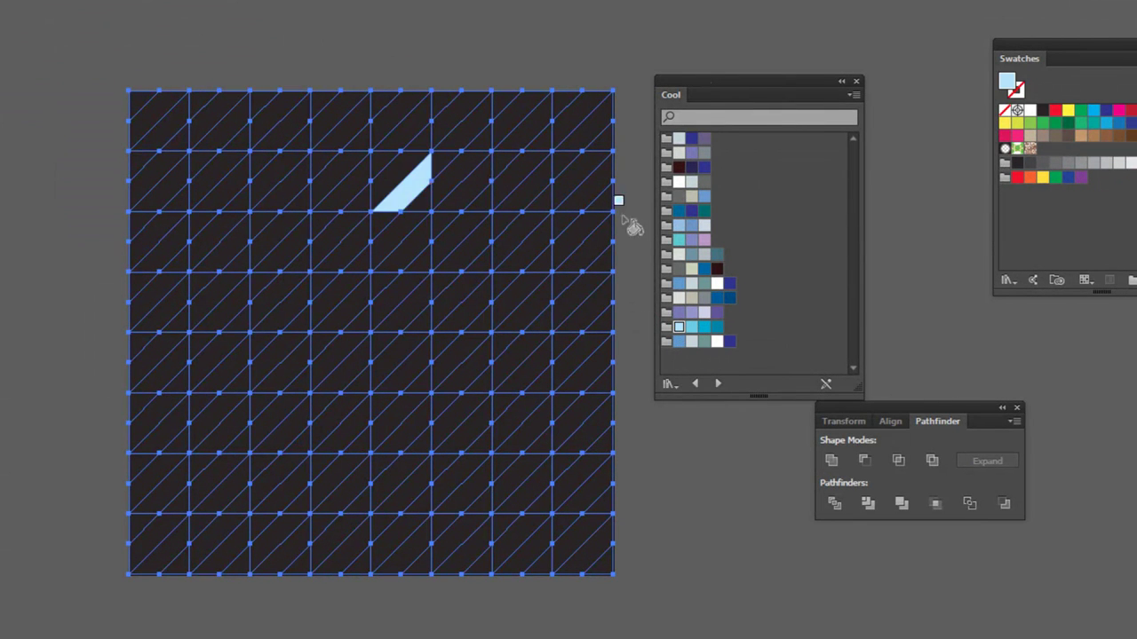
{"action": "left_click", "coordinate": [235, 249]}
{"action": "left_click", "coordinate": [233, 371]}
{"action": "left_click", "coordinate": [462, 360]}
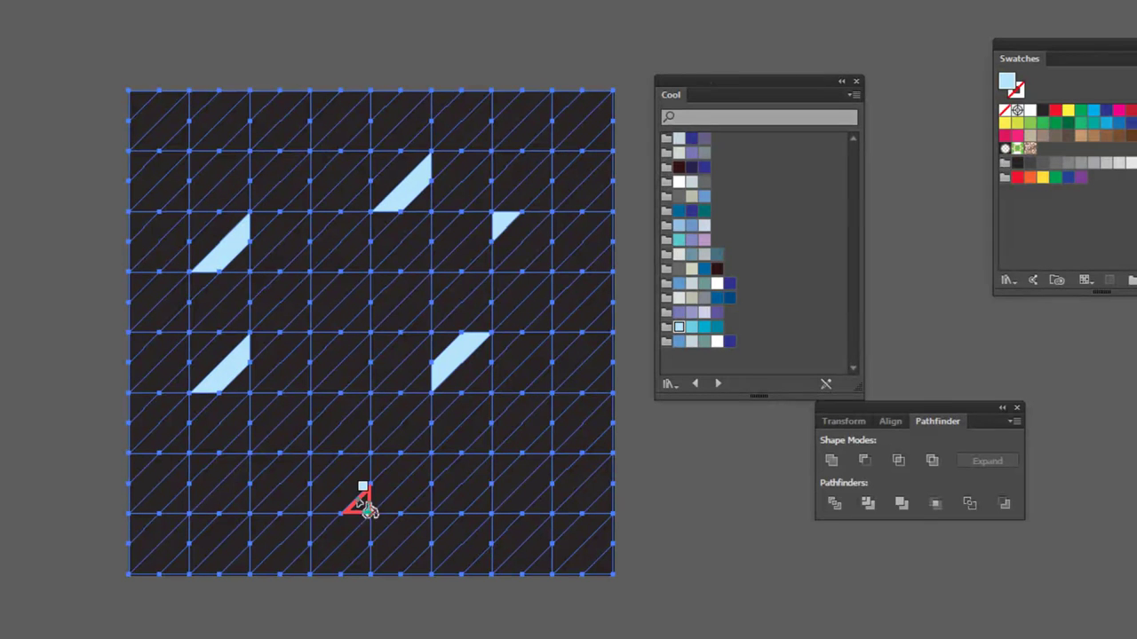
{"action": "left_click", "coordinate": [356, 502]}
{"action": "left_click", "coordinate": [222, 484]}
{"action": "left_click", "coordinate": [399, 302]}
{"action": "left_click", "coordinate": [524, 364]}
{"action": "left_click_drag", "start_coordinate": [462, 484], "coordinate": [524, 484]}
{"action": "left_click", "coordinate": [704, 327]}
{"action": "left_click", "coordinate": [538, 260]}
{"action": "left_click", "coordinate": [282, 182]}
{"action": "left_click", "coordinate": [283, 120]}
{"action": "left_click", "coordinate": [143, 224]}
{"action": "left_click", "coordinate": [293, 356]}
{"action": "left_click", "coordinate": [365, 378]}
{"action": "key", "text": "v"}
{"action": "key", "text": "ctrl+z"}
{"action": "key", "text": "ctrl+z"}
{"action": "key", "text": "ctrl+z"}
{"action": "key", "text": "ctrl+z"}
{"action": "key", "text": "ctrl+z"}
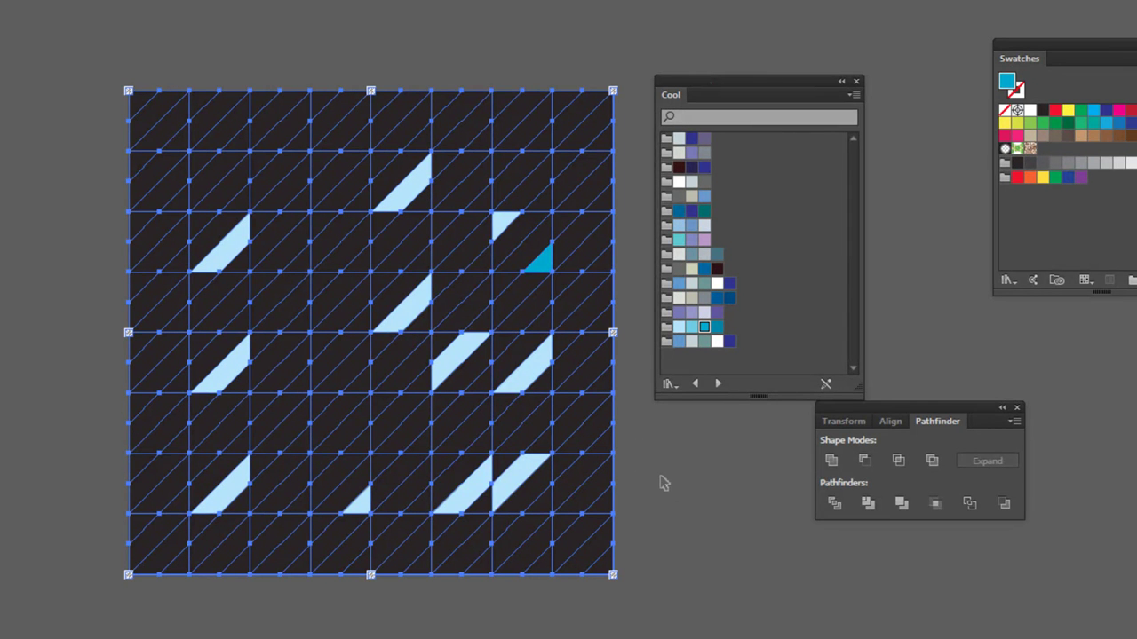
{"action": "key", "text": "ctrl+z"}
{"action": "key", "text": "ctrl+z"}
{"action": "key", "text": "ctrl+z"}
{"action": "key", "text": "ctrl+z"}
{"action": "key", "text": "ctrl+z"}
{"action": "key", "text": "ctrl+z"}
{"action": "key", "text": "ctrl+z"}
{"action": "key", "text": "ctrl+z"}
{"action": "key", "text": "ctrl+z"}
{"action": "key", "text": "ctrl+z"}
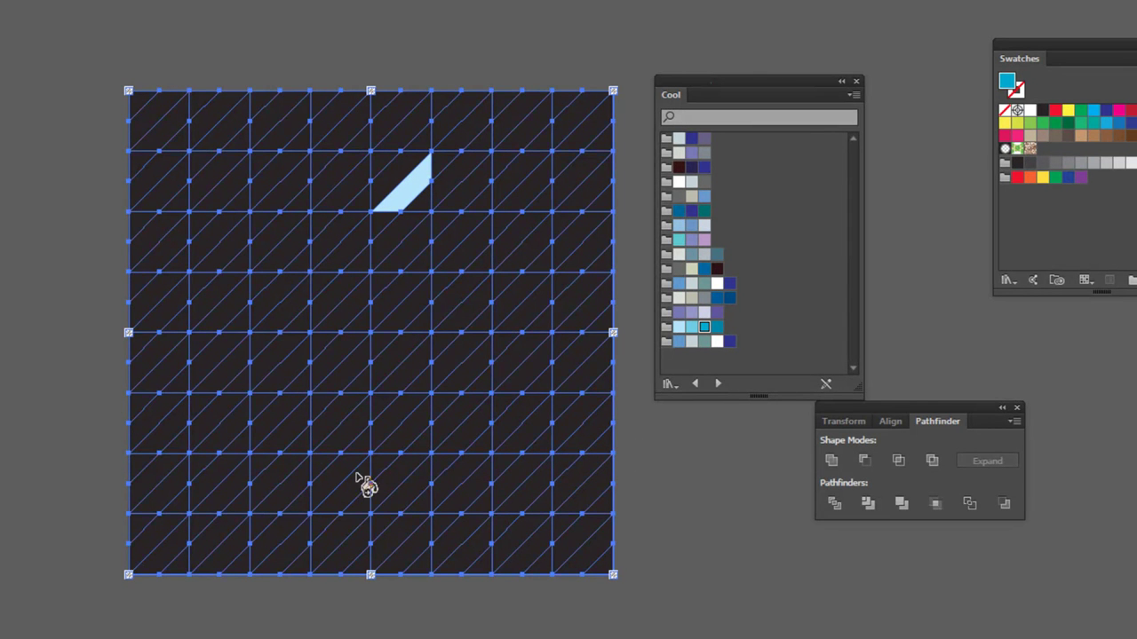
{"action": "key", "text": "ctrl+z"}
{"action": "key", "text": "ctrl+z"}
{"action": "key", "text": "ctrl+z"}
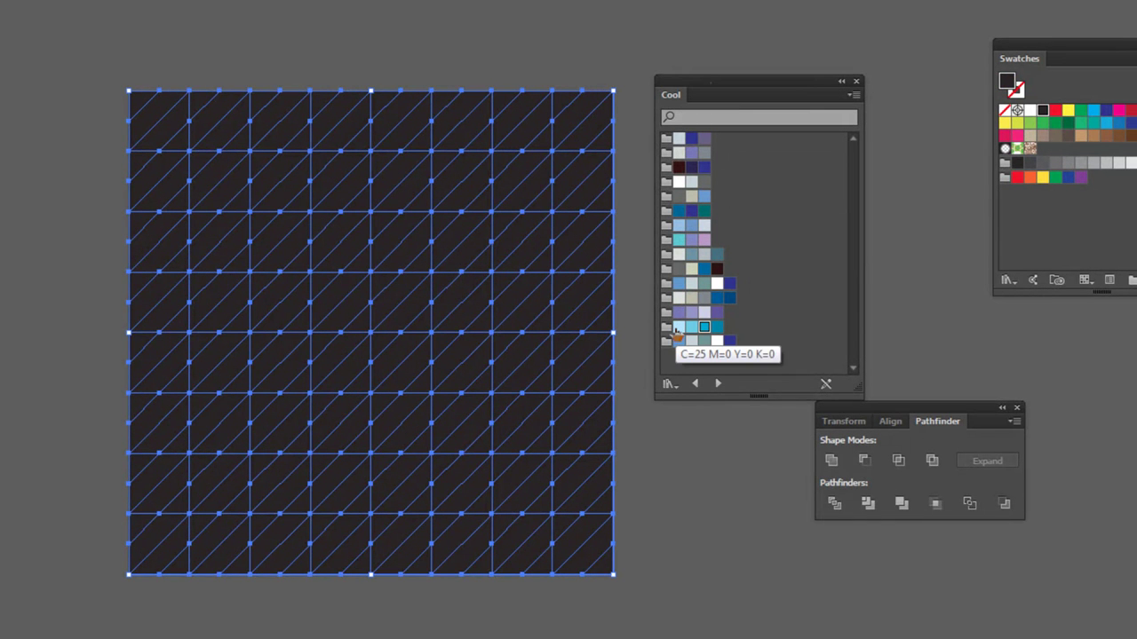
Fill the grid light cyan, then paint many diagonal strip regions a slightly darker cyan
{"action": "left_click", "coordinate": [677, 327]}
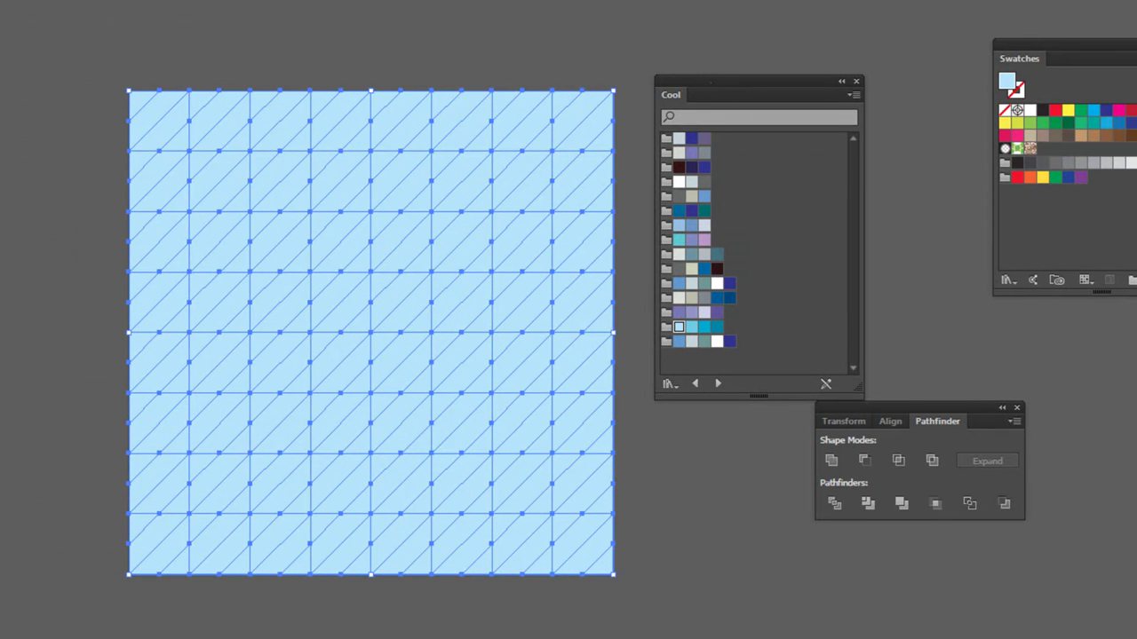
{"action": "key", "text": "a"}
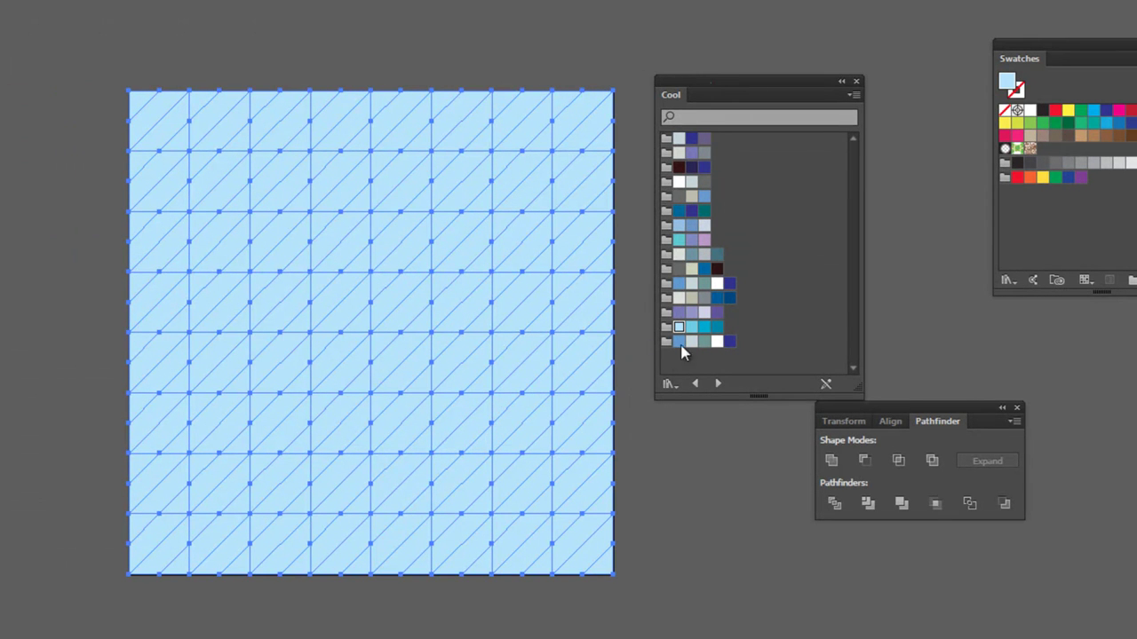
{"action": "left_click", "coordinate": [692, 328]}
{"action": "left_click", "coordinate": [338, 163]}
{"action": "left_click", "coordinate": [413, 365]}
{"action": "left_click", "coordinate": [524, 182]}
{"action": "left_click", "coordinate": [342, 302]}
{"action": "left_click", "coordinate": [217, 418]}
{"action": "left_click", "coordinate": [231, 479]}
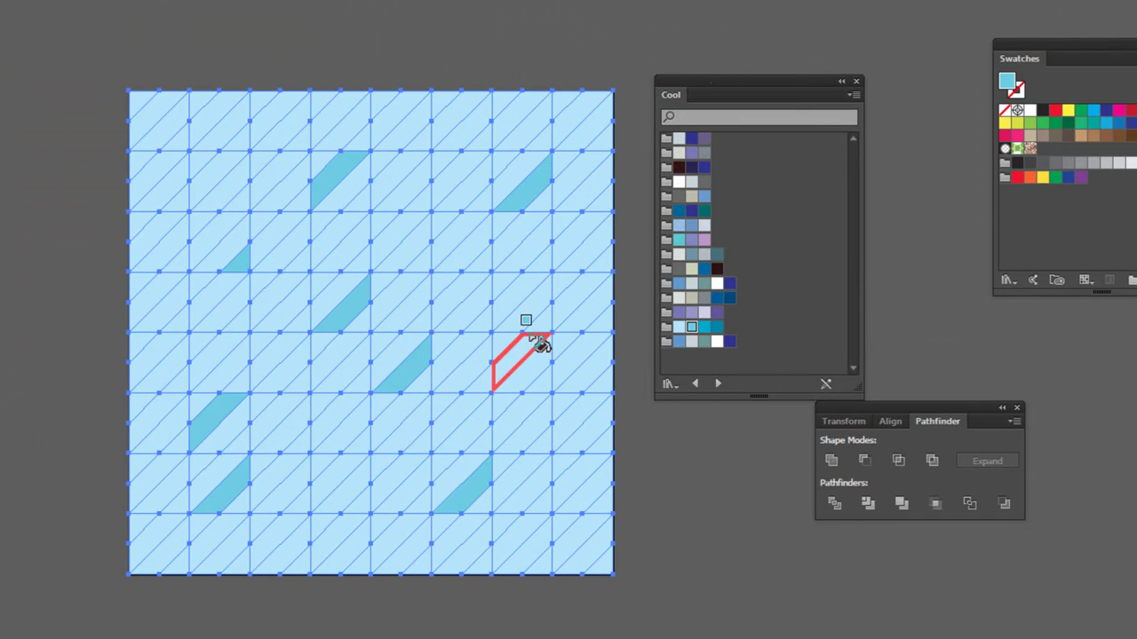
{"action": "left_click", "coordinate": [539, 344]}
{"action": "left_click", "coordinate": [480, 259]}
{"action": "left_click", "coordinate": [457, 182]}
{"action": "left_click", "coordinate": [343, 483]}
{"action": "left_click", "coordinate": [222, 364]}
{"action": "left_click", "coordinate": [218, 182]}
{"action": "left_click", "coordinate": [425, 135]}
{"action": "left_click", "coordinate": [415, 297]}
{"action": "left_click", "coordinate": [578, 483]}
{"action": "left_click", "coordinate": [582, 542]}
{"action": "left_click", "coordinate": [413, 540]}
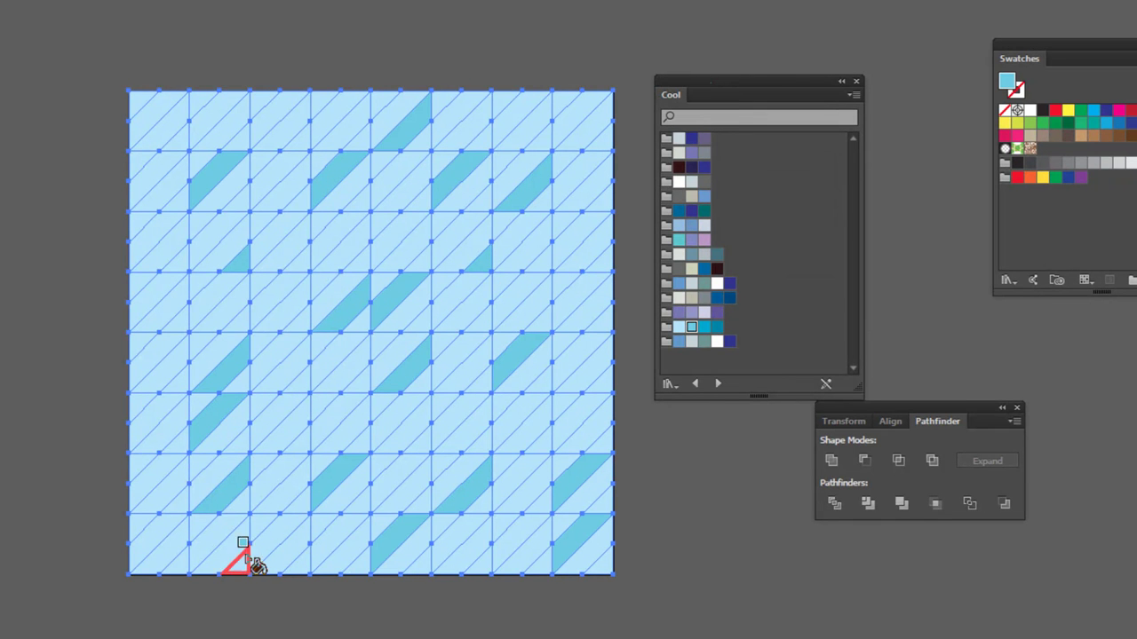
{"action": "left_click", "coordinate": [169, 249]}
{"action": "left_click", "coordinate": [337, 254]}
{"action": "left_click", "coordinate": [471, 307]}
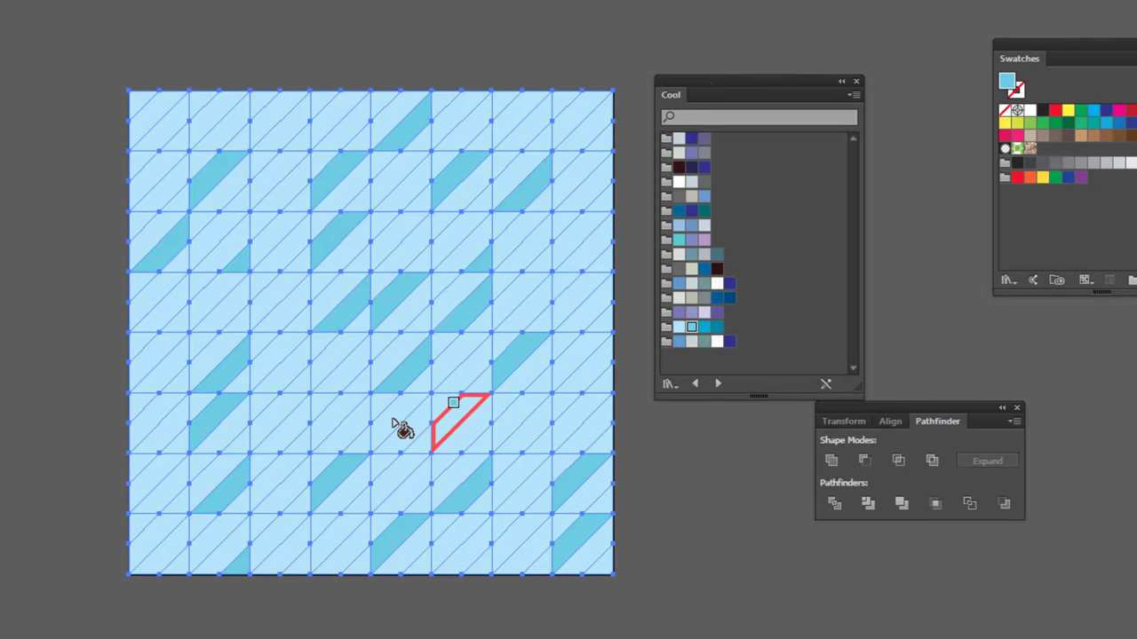
{"action": "left_click", "coordinate": [457, 424]}
{"action": "left_click", "coordinate": [282, 425]}
{"action": "left_click", "coordinate": [164, 366]}
Paint scattered triangle cells across the grid in the darker cyan swatch
{"action": "left_click", "coordinate": [704, 328]}
{"action": "left_click", "coordinate": [586, 240]}
{"action": "left_click", "coordinate": [568, 102]}
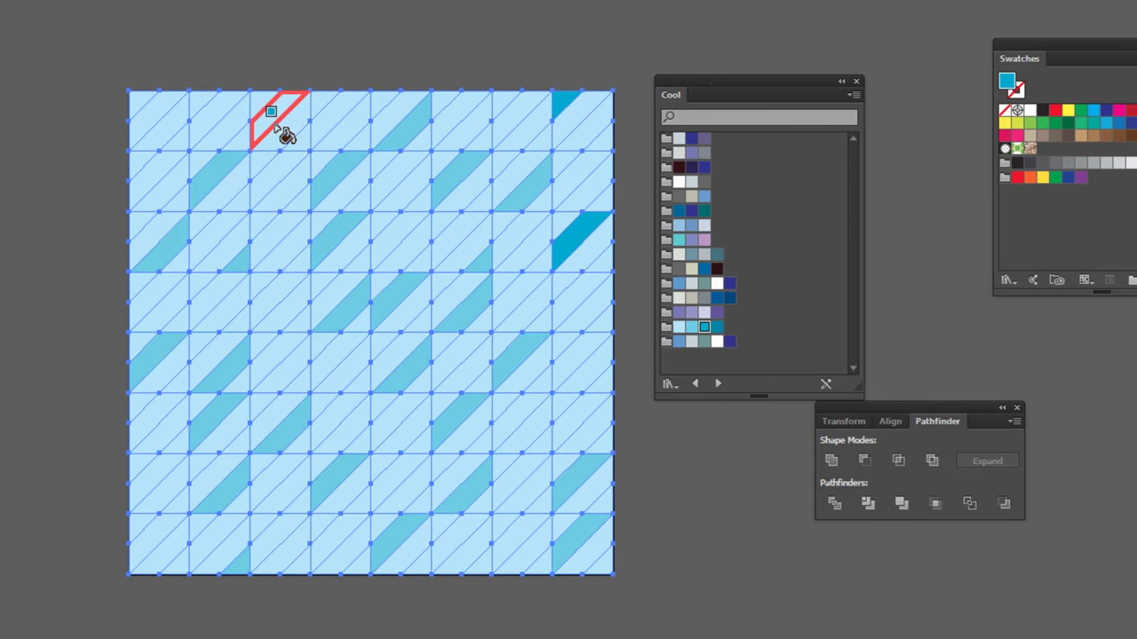
{"action": "left_click", "coordinate": [276, 126]}
{"action": "left_click", "coordinate": [271, 301]}
{"action": "left_click", "coordinate": [399, 475]}
{"action": "left_click", "coordinate": [455, 365]}
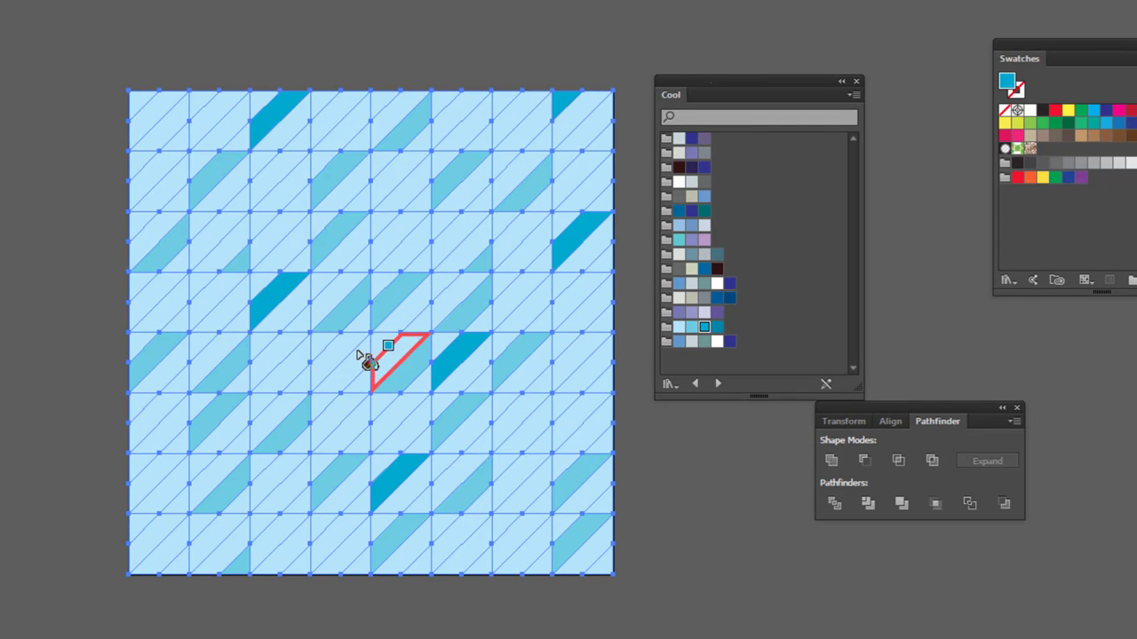
{"action": "left_click", "coordinate": [405, 238]}
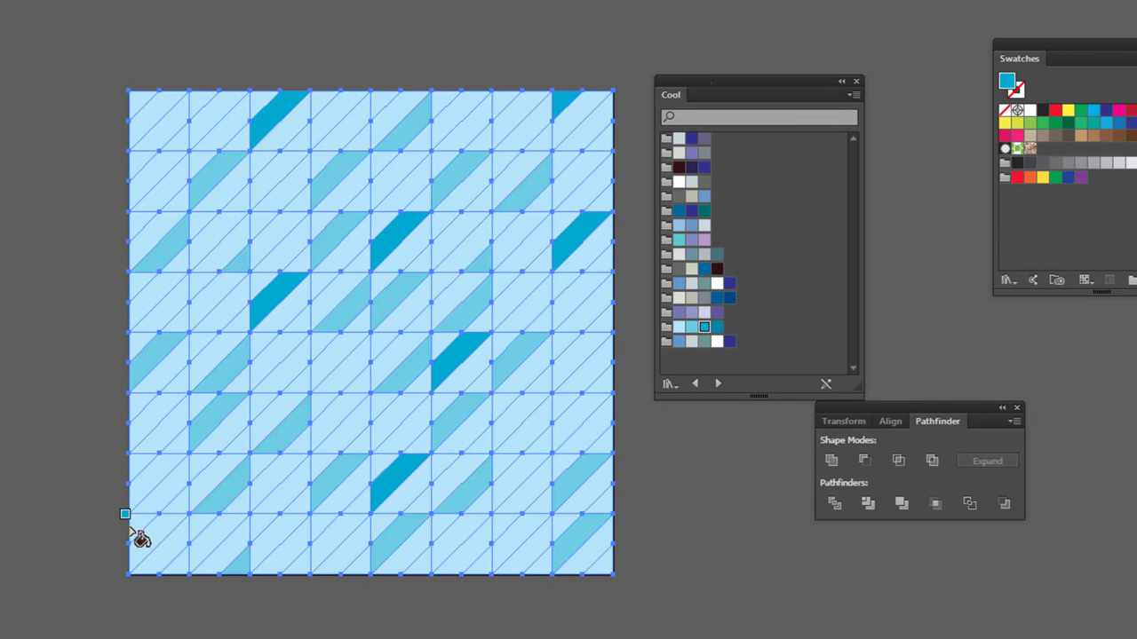
{"action": "left_click", "coordinate": [152, 483]}
{"action": "left_click", "coordinate": [275, 182]}
{"action": "left_click", "coordinate": [159, 117]}
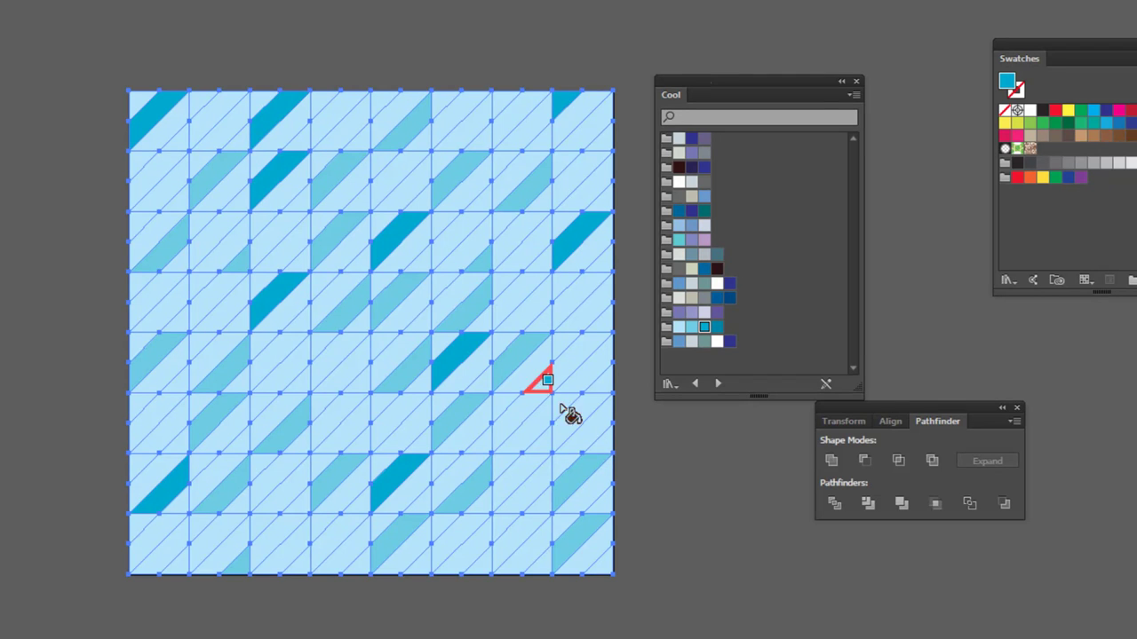
{"action": "left_click", "coordinate": [571, 416]}
{"action": "left_click", "coordinate": [354, 384]}
{"action": "left_click", "coordinate": [333, 555]}
{"action": "left_click", "coordinate": [222, 553]}
{"action": "left_click", "coordinate": [165, 312]}
{"action": "left_click", "coordinate": [459, 233]}
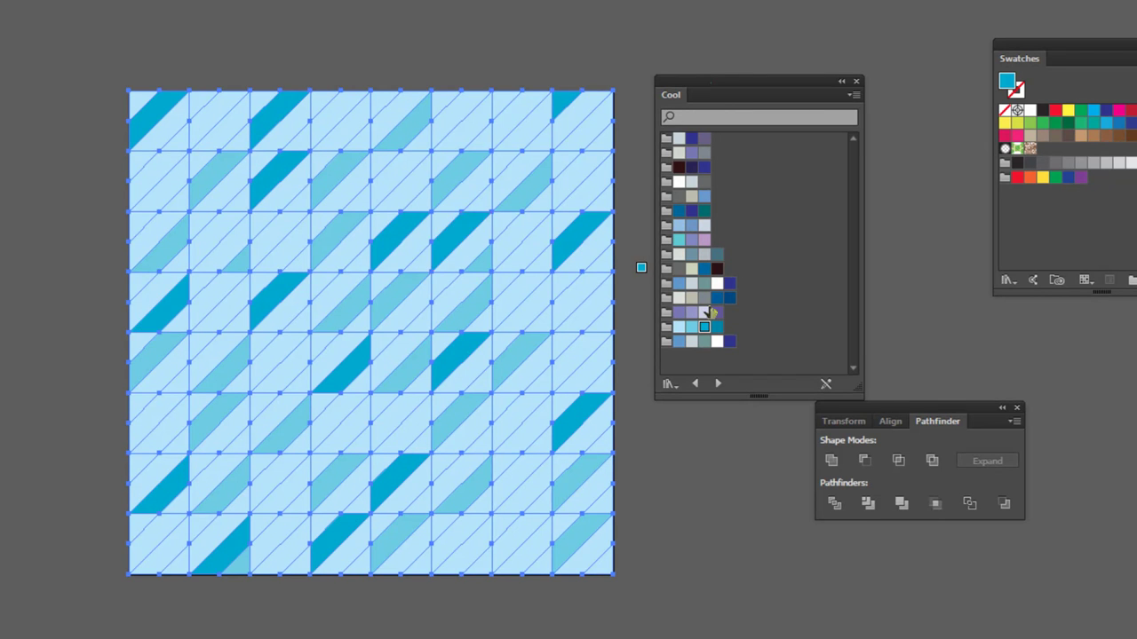
Paint a further set of scattered triangle cells dark teal
{"action": "left_click", "coordinate": [717, 327]}
{"action": "left_click", "coordinate": [565, 284]}
{"action": "left_click", "coordinate": [466, 122]}
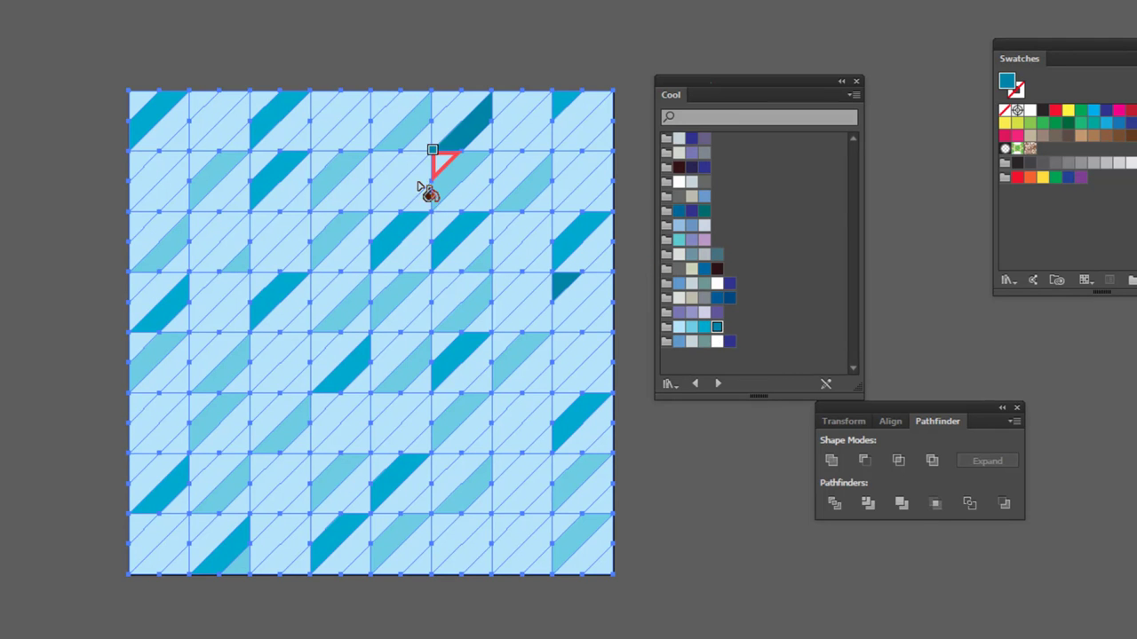
{"action": "left_click", "coordinate": [405, 189]}
{"action": "left_click", "coordinate": [226, 319]}
{"action": "left_click", "coordinate": [341, 433]}
{"action": "left_click", "coordinate": [503, 526]}
{"action": "left_click", "coordinate": [533, 440]}
{"action": "left_click", "coordinate": [579, 360]}
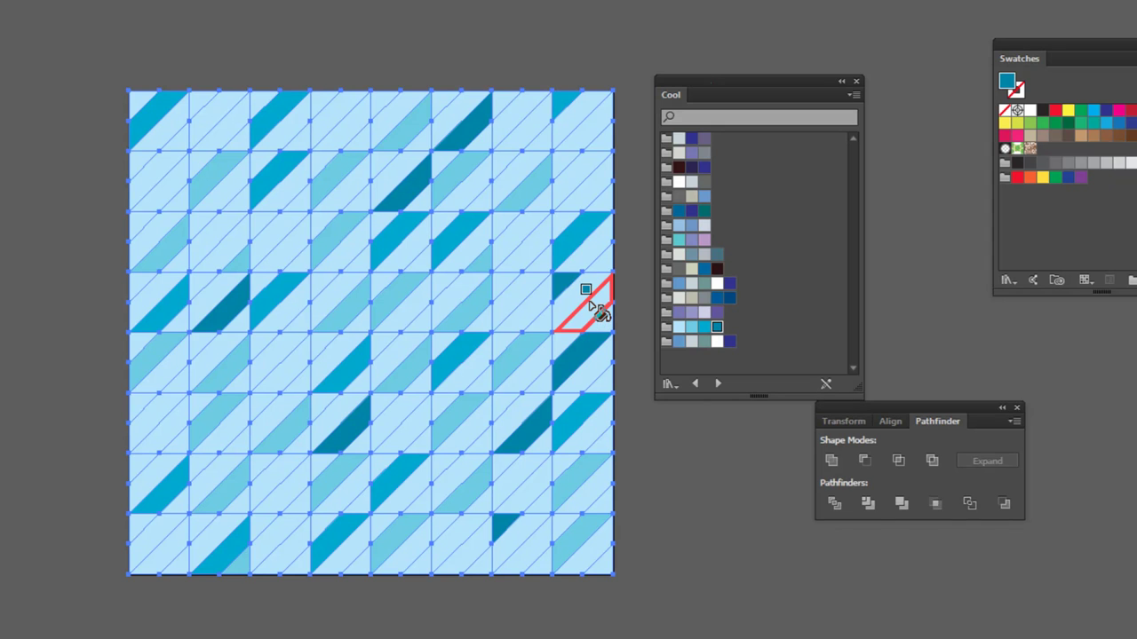
{"action": "left_click", "coordinate": [290, 382]}
{"action": "left_click", "coordinate": [149, 210]}
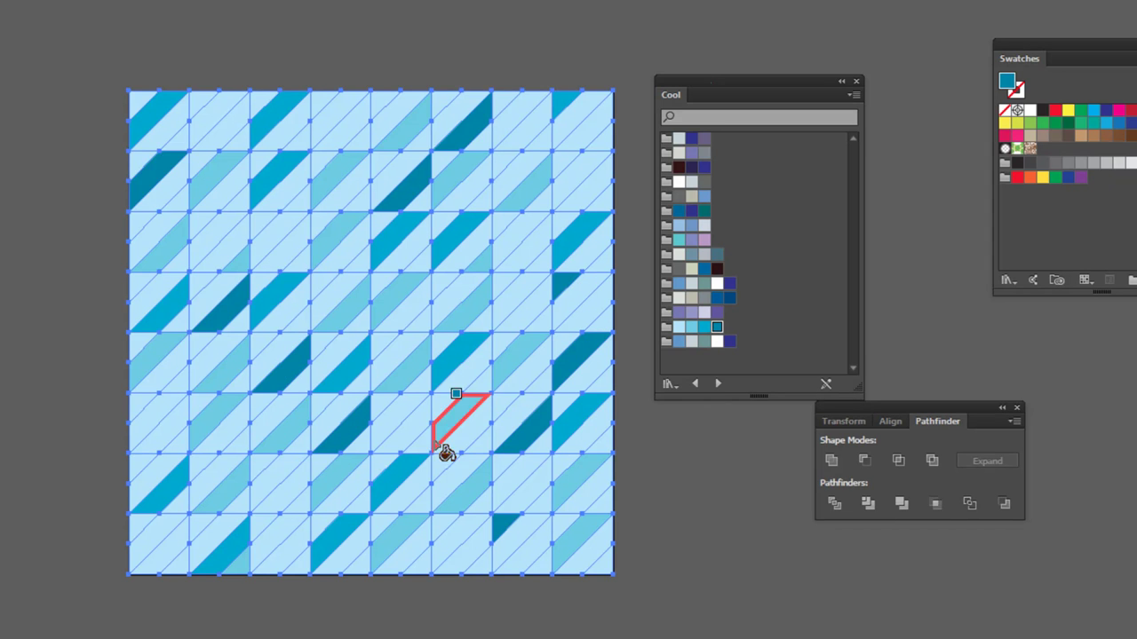
{"action": "left_click", "coordinate": [271, 542]}
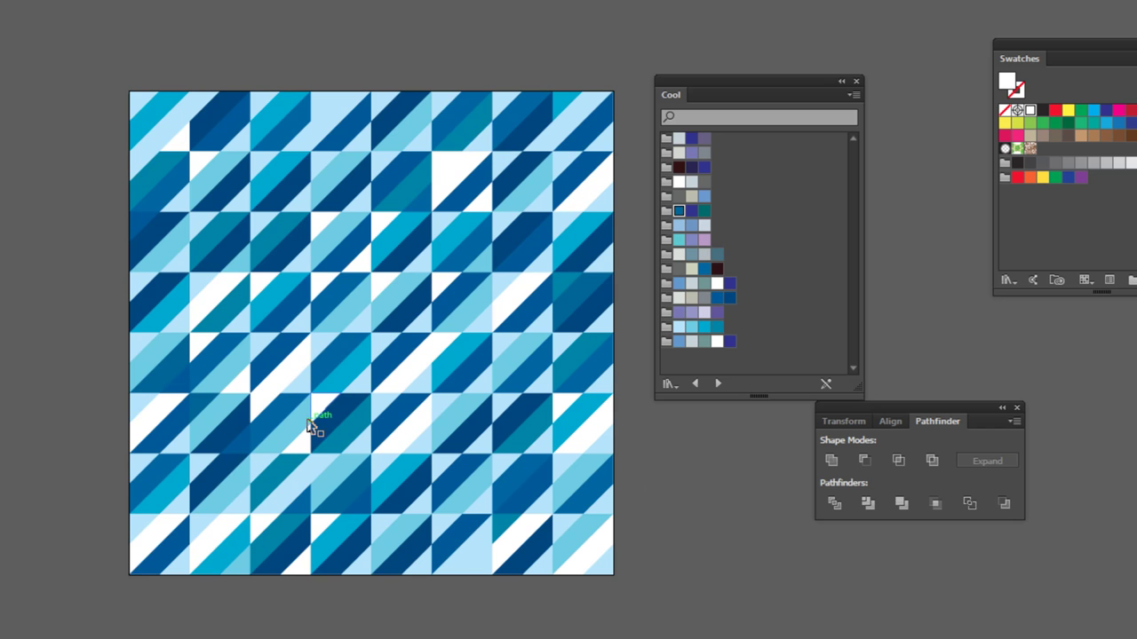
Paint the remaining white triangle dark blue, then select the whole Live Paint pattern
{"action": "left_click", "coordinate": [402, 236]}
{"action": "key", "text": "ctrl+shift+a"}
{"action": "key", "text": "k"}
{"action": "left_click", "coordinate": [347, 399]}
{"action": "key", "text": "v"}
{"action": "left_click", "coordinate": [266, 133]}
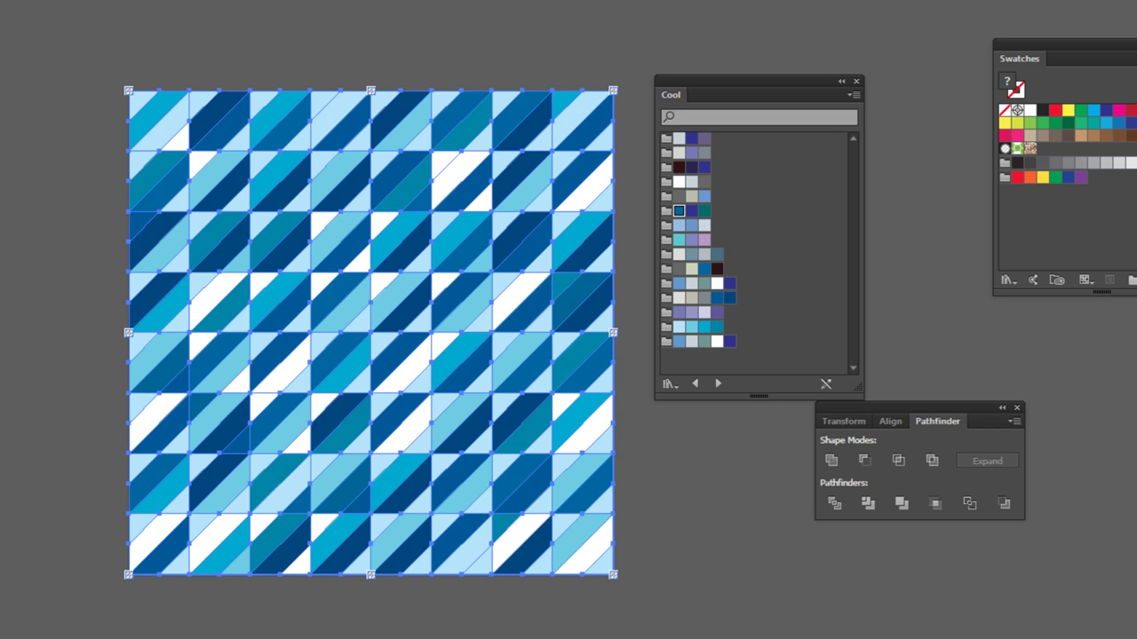
Expand the selected Live Paint pattern with Object, Fill and Stroke checked
{"action": "key", "text": "ctrl+shift+a"}
{"action": "left_click", "coordinate": [302, 253]}
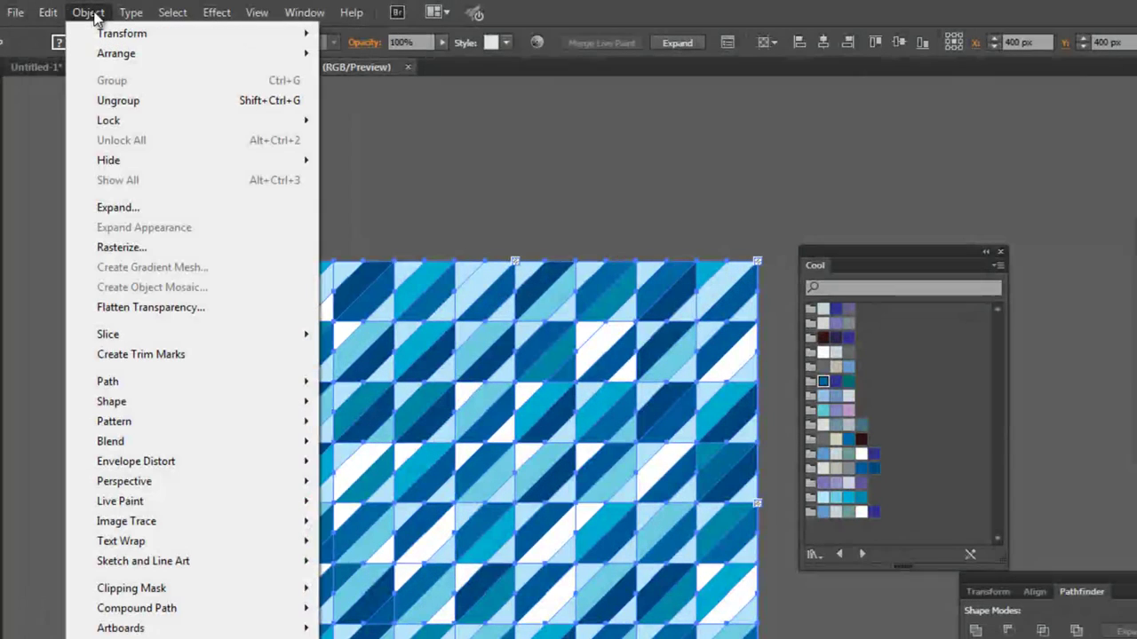
{"action": "left_click", "coordinate": [144, 208]}
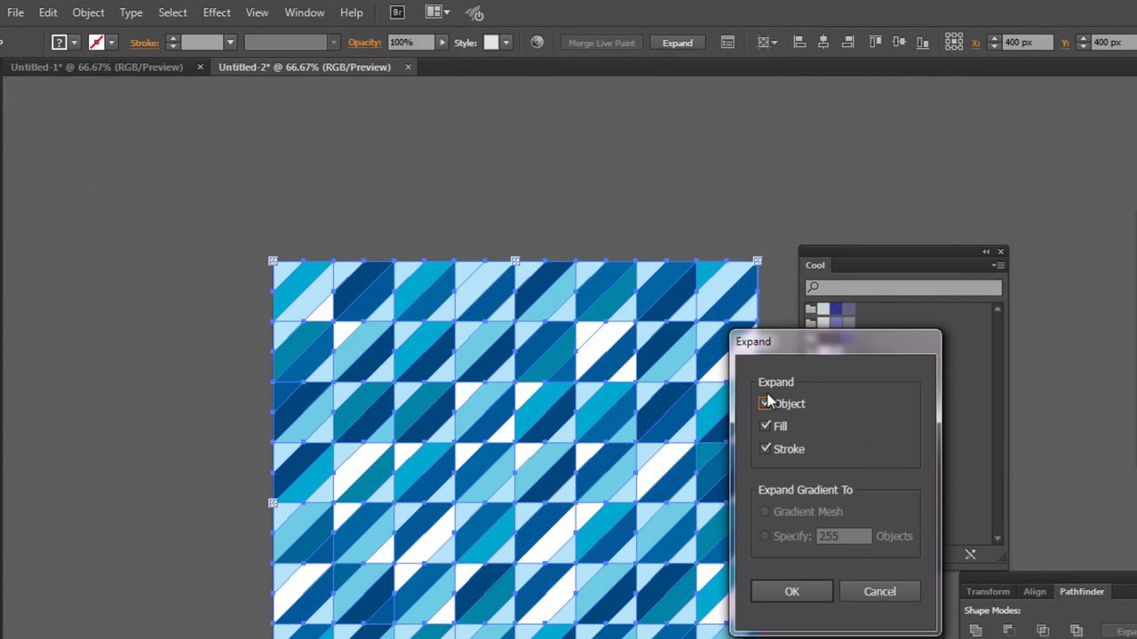
{"action": "left_click", "coordinate": [793, 593]}
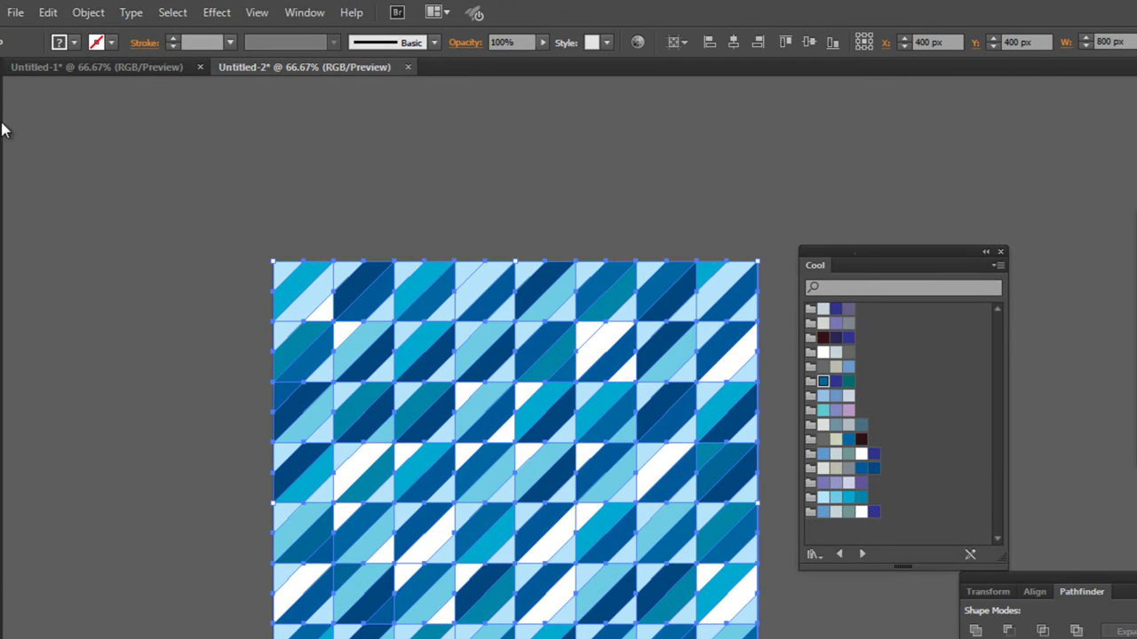
{"action": "key", "text": "a"}
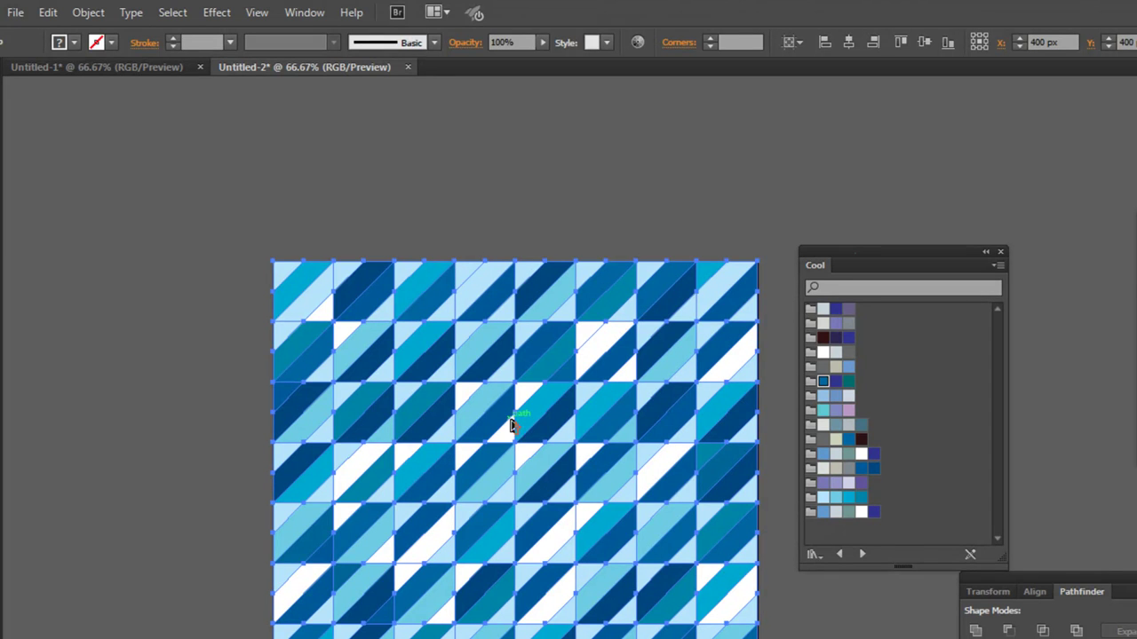
Select the pieces along one diagonal and unite them into a single shape
{"action": "left_click", "coordinate": [522, 205]}
{"action": "left_click", "coordinate": [553, 369]}
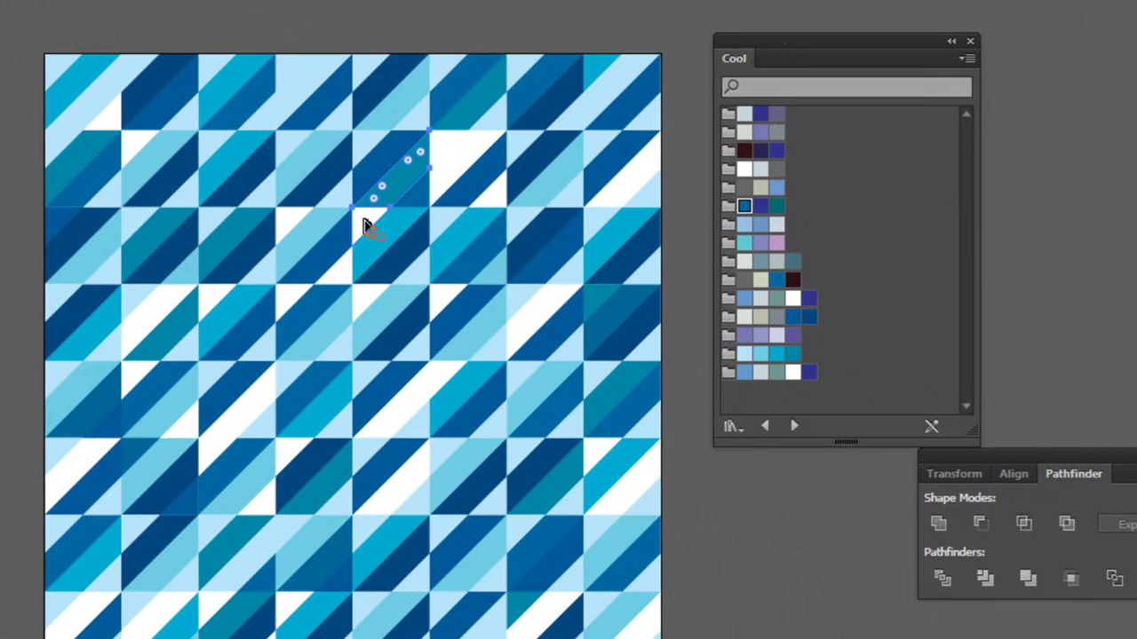
{"action": "mouse_move", "coordinate": [364, 221]}
{"action": "left_mouse_down"}
{"action": "mouse_move", "coordinate": [317, 261]}
{"action": "mouse_move", "coordinate": [298, 309]}
{"action": "mouse_move", "coordinate": [266, 324]}
{"action": "left_mouse_up"}
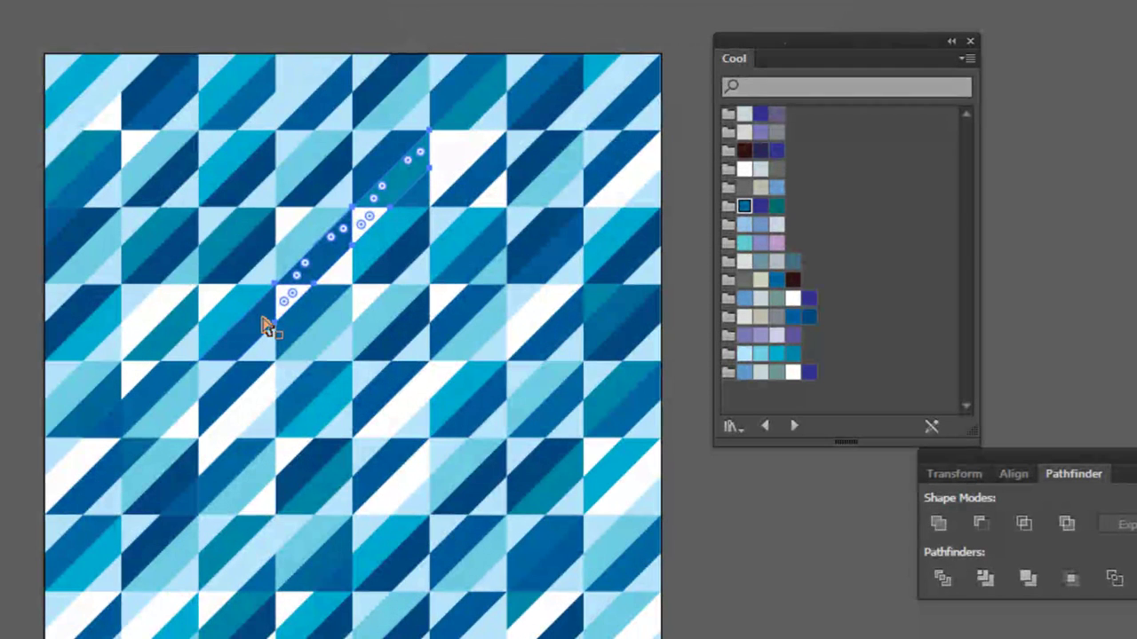
{"action": "mouse_move", "coordinate": [1054, 457]}
{"action": "left_mouse_down"}
{"action": "mouse_move", "coordinate": [834, 486]}
{"action": "mouse_move", "coordinate": [838, 467]}
{"action": "left_mouse_up"}
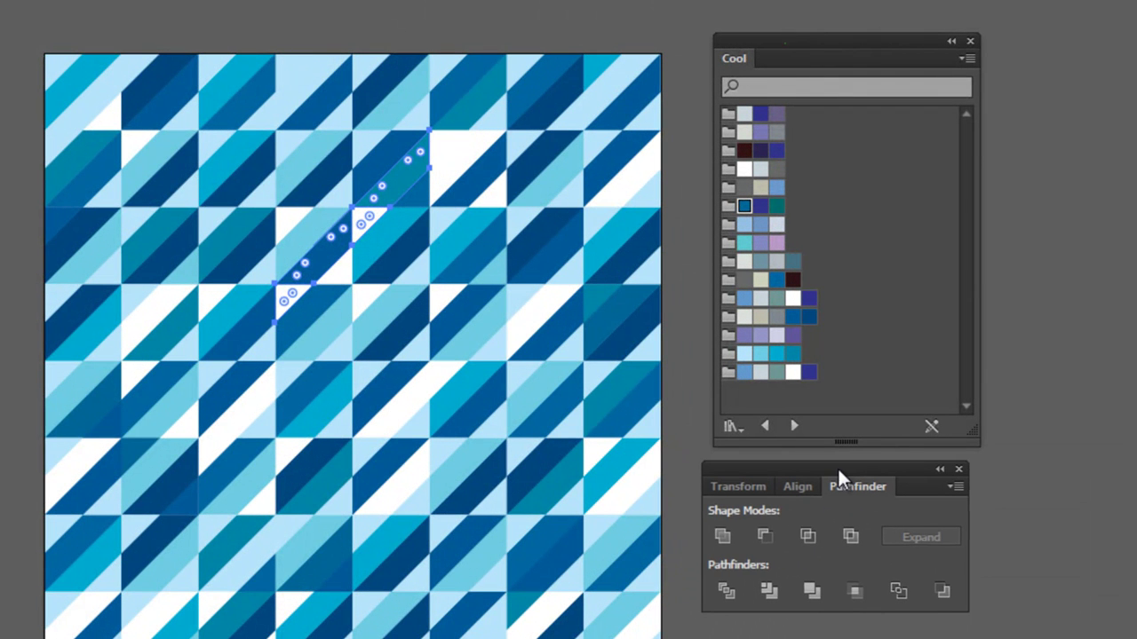
{"action": "left_click", "coordinate": [721, 537]}
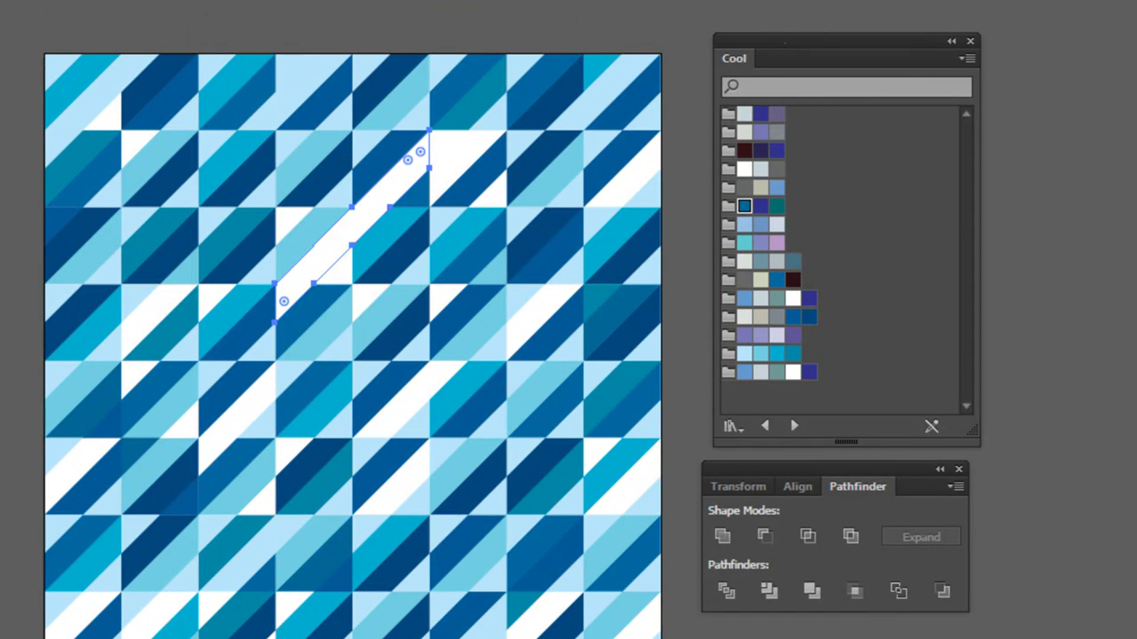
Dock the Swatches panel below Pathfinder and fill the merged strip yellow
{"action": "left_click_drag", "start_coordinate": [888, 563], "coordinate": [1031, 480]}
{"action": "left_click_drag", "start_coordinate": [1057, 435], "coordinate": [766, 628]}
{"action": "left_click_drag", "start_coordinate": [833, 50], "coordinate": [1127, 53]}
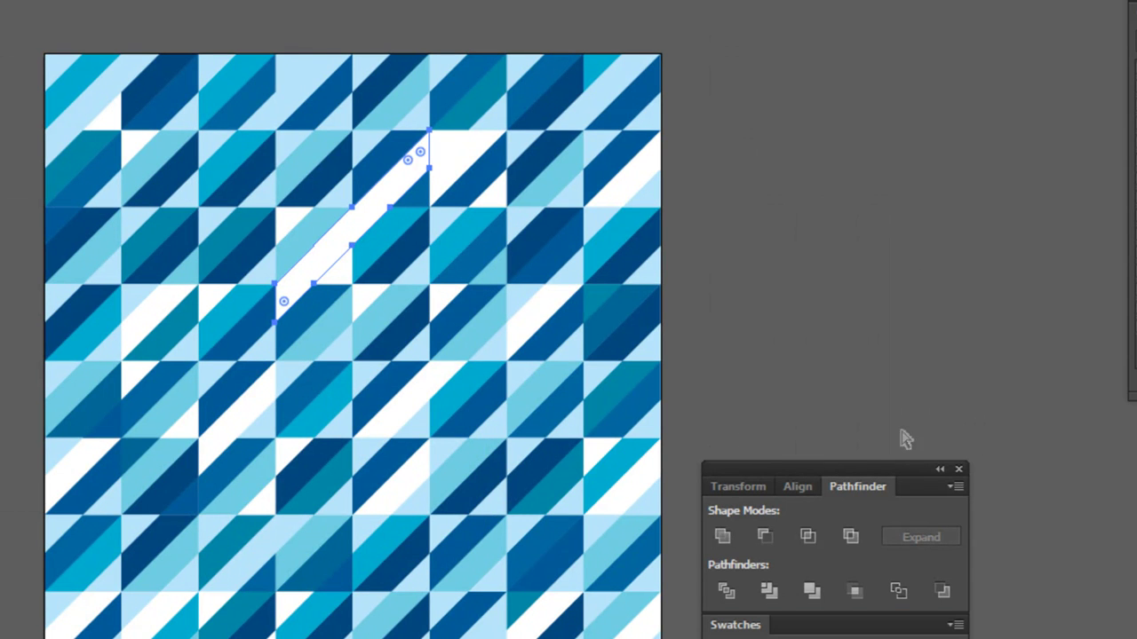
{"action": "left_click_drag", "start_coordinate": [845, 472], "coordinate": [824, 78]}
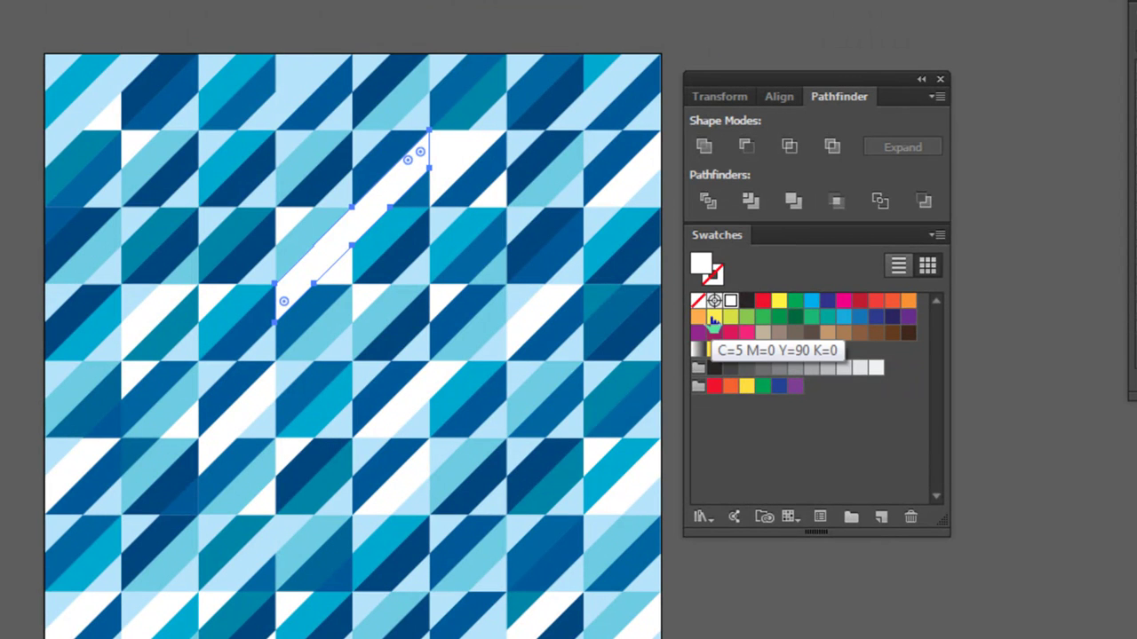
{"action": "left_click", "coordinate": [714, 320]}
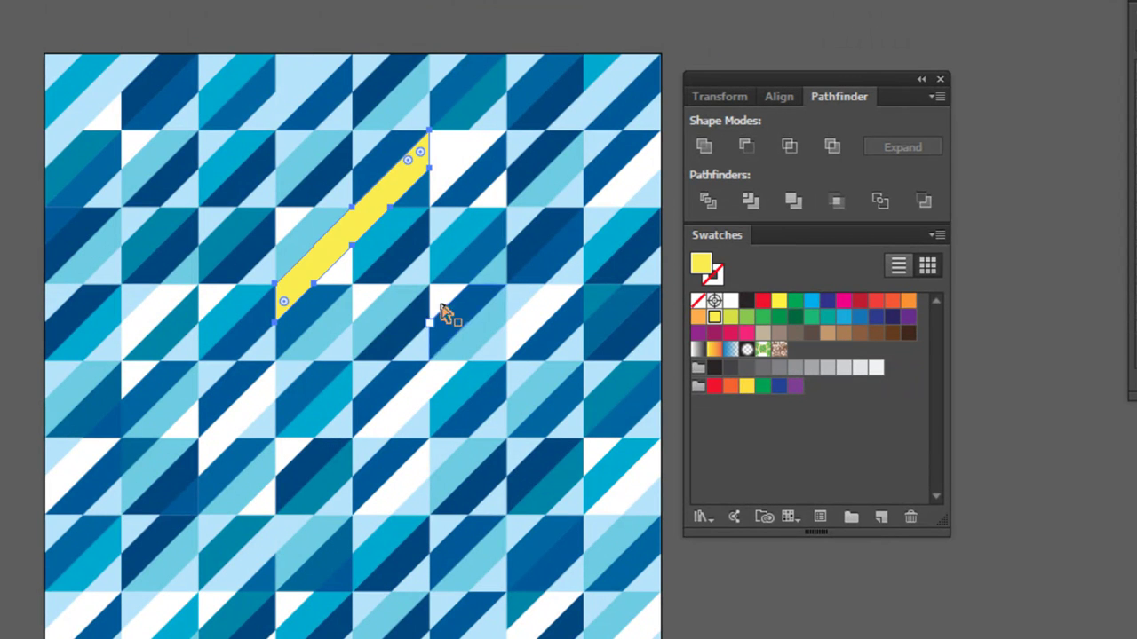
Unite a blue diagonal stripe with its adjoining white triangle and fill it yellow
{"action": "left_click", "coordinate": [477, 264]}
{"action": "left_click", "coordinate": [447, 304], "text": "shift"}
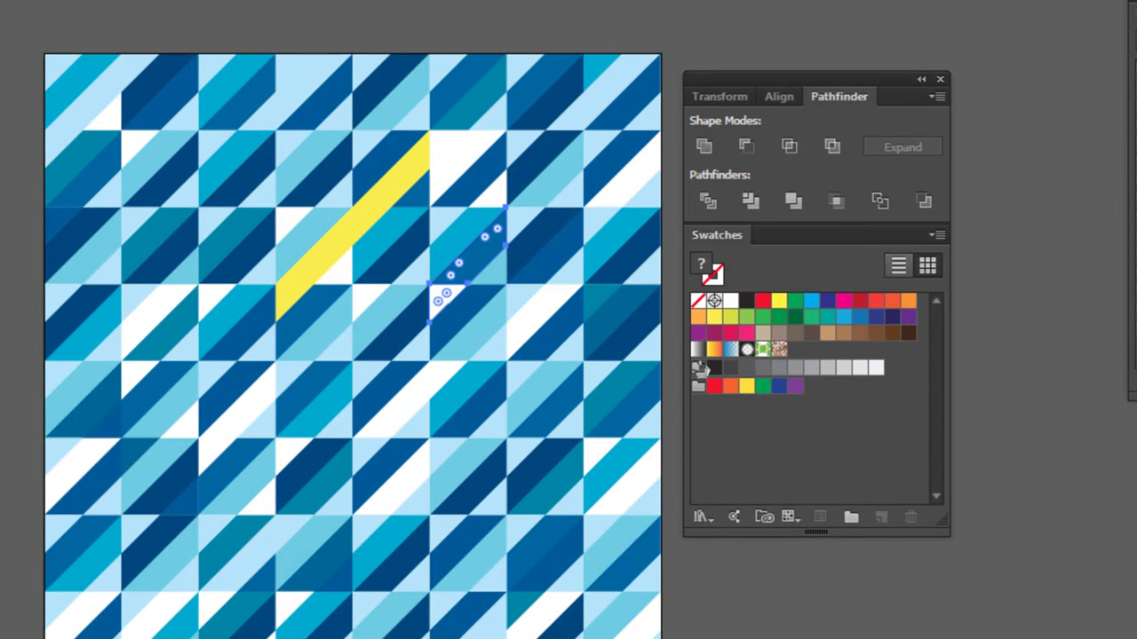
{"action": "left_click", "coordinate": [704, 145]}
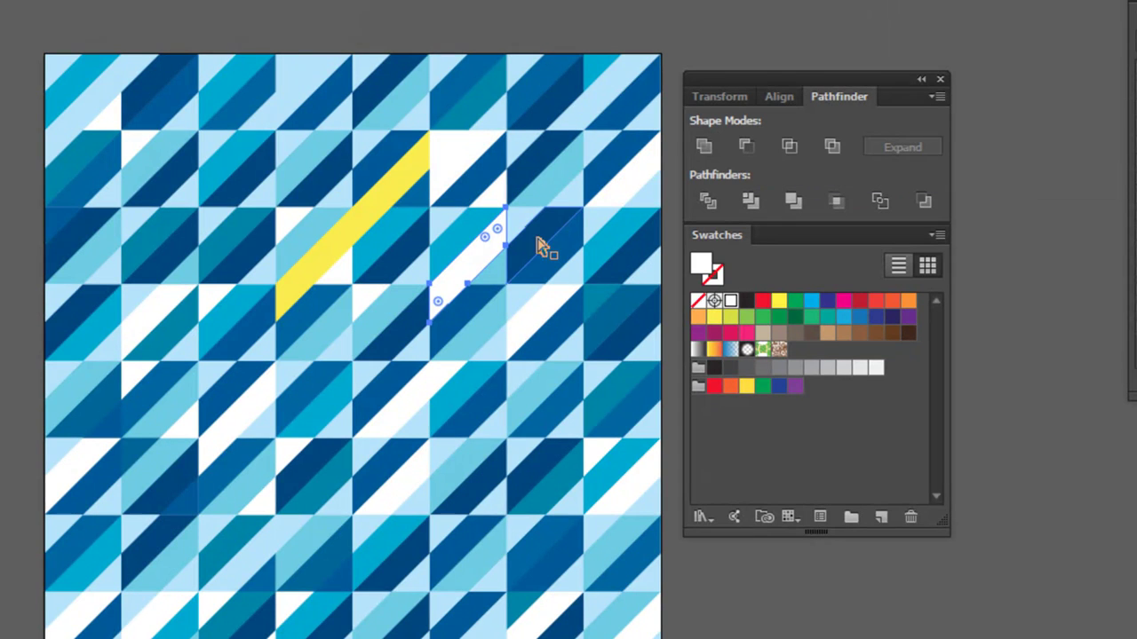
{"action": "left_click", "coordinate": [706, 317]}
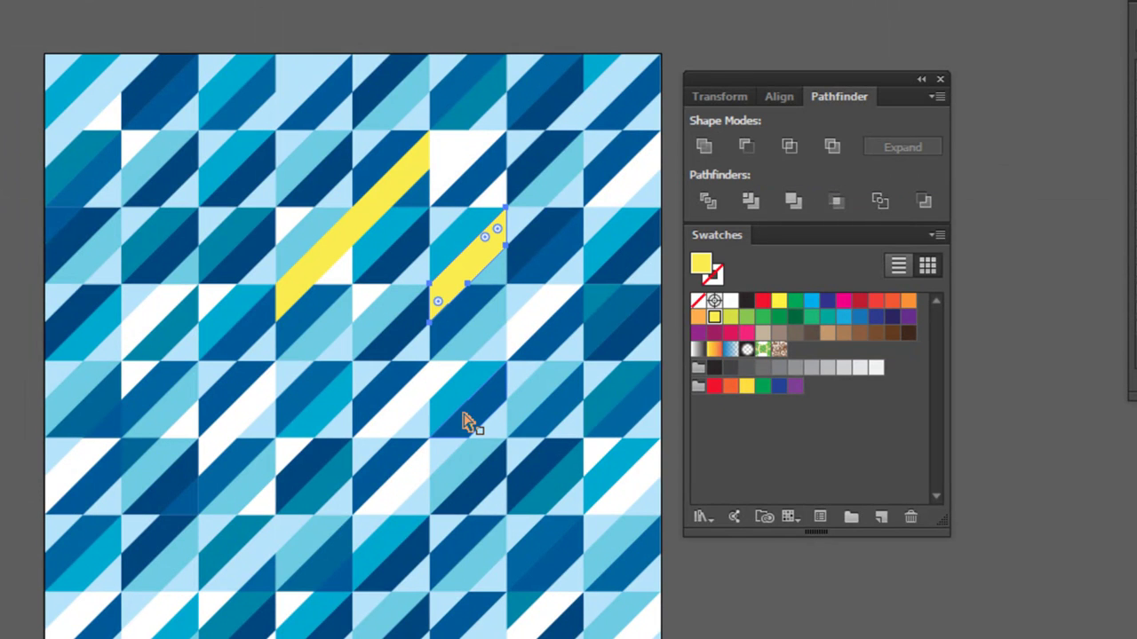
Unite five triangle and white pieces along the next diagonal into one yellow strip
{"action": "left_click", "coordinate": [469, 424]}
{"action": "left_click", "coordinate": [447, 456], "text": "shift"}
{"action": "left_click", "coordinate": [401, 486], "text": "shift"}
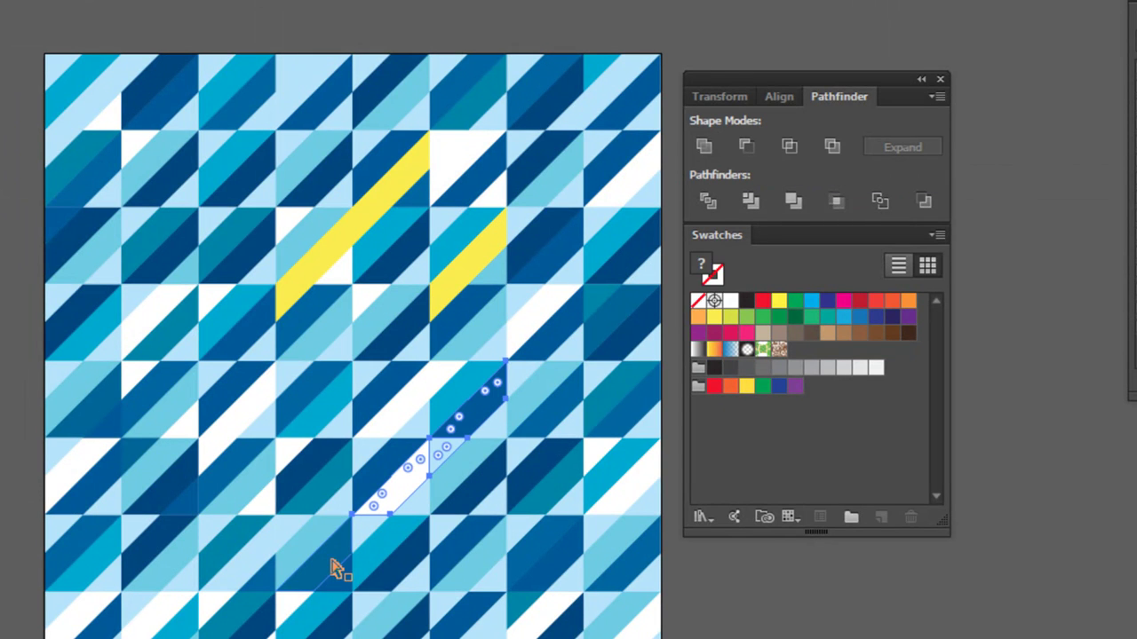
{"action": "left_click", "coordinate": [361, 533], "text": "shift"}
{"action": "left_click", "coordinate": [330, 563], "text": "shift"}
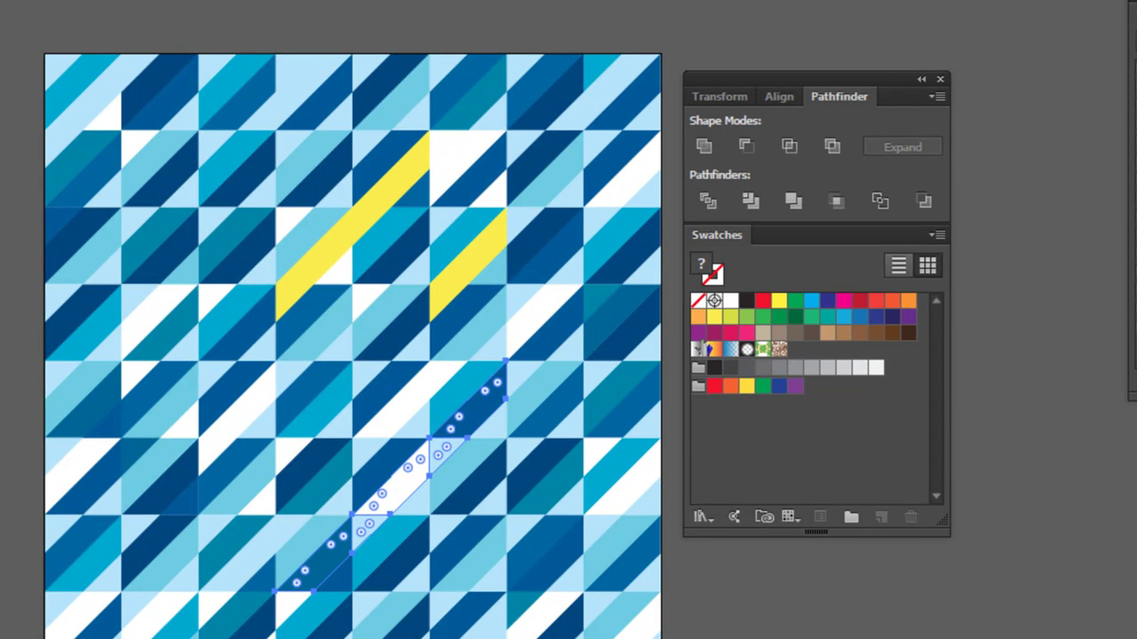
{"action": "left_click", "coordinate": [704, 145]}
{"action": "left_click", "coordinate": [714, 317]}
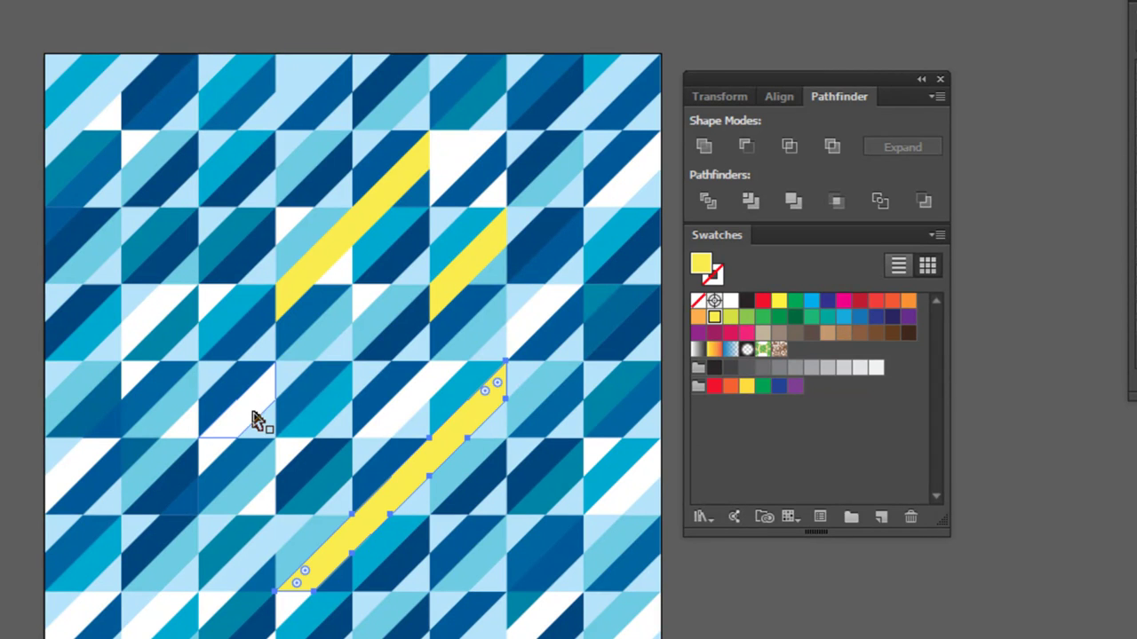
Unite three lower-left diagonal pieces into one shape filled white
{"action": "left_click", "coordinate": [205, 484]}
{"action": "left_click", "coordinate": [182, 510], "text": "shift"}
{"action": "left_click", "coordinate": [168, 541], "text": "shift"}
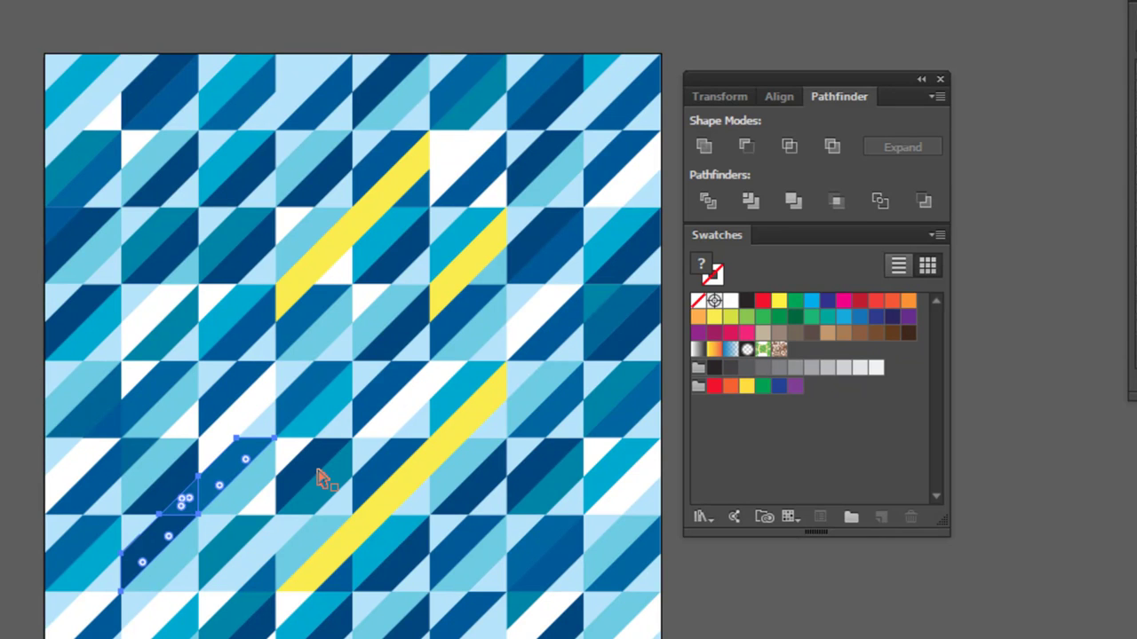
{"action": "left_click", "coordinate": [702, 145]}
{"action": "left_click", "coordinate": [730, 301]}
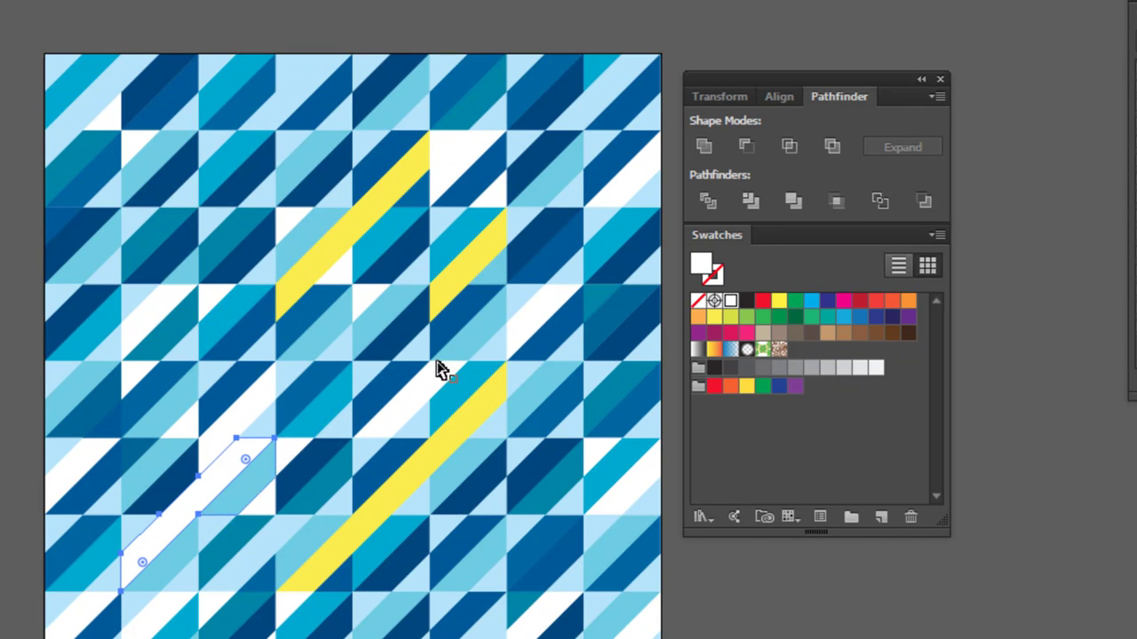
Unite the dark-blue piece near the top right with its neighbouring triangle and fill it yellow
{"action": "left_click", "coordinate": [414, 393]}
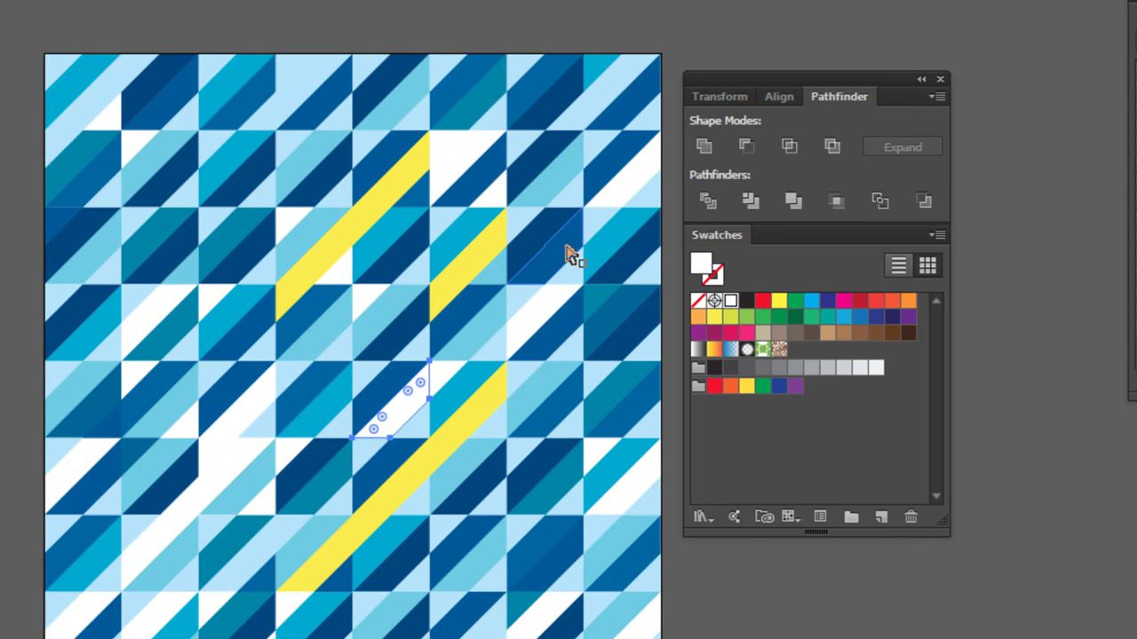
{"action": "left_click", "coordinate": [572, 253]}
{"action": "left_click", "coordinate": [525, 302], "text": "shift"}
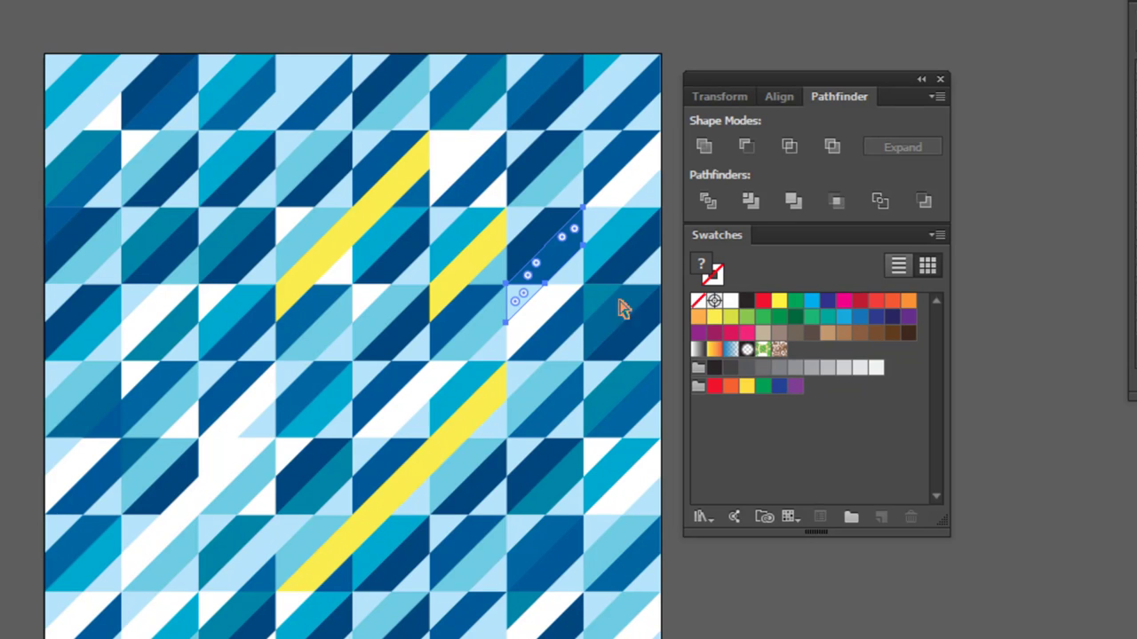
{"action": "left_click", "coordinate": [708, 143]}
{"action": "left_click", "coordinate": [714, 316]}
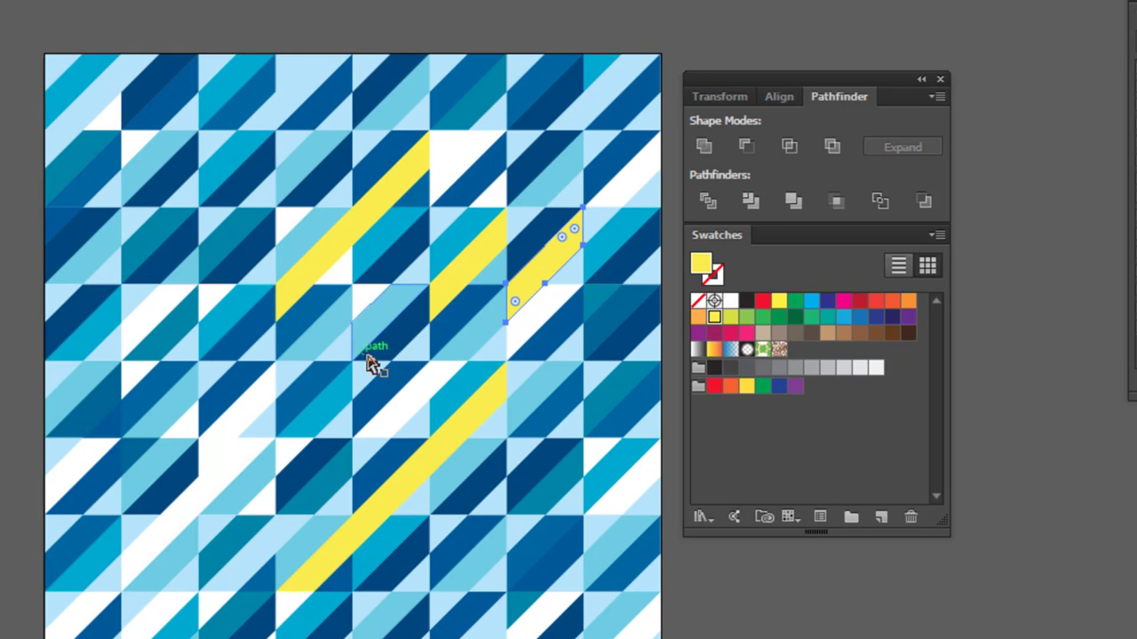
Unite four diagonal pieces running from the top to lower left into one yellow strip
{"action": "left_click", "coordinate": [315, 386]}
{"action": "left_click", "coordinate": [258, 444], "text": "shift"}
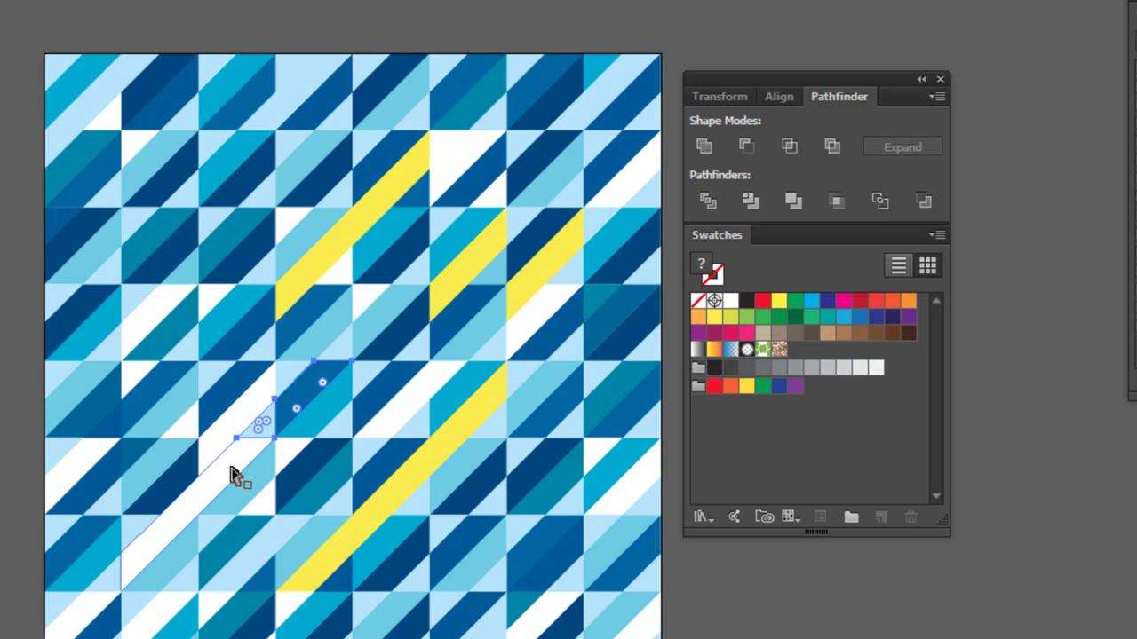
{"action": "left_click", "coordinate": [340, 147]}
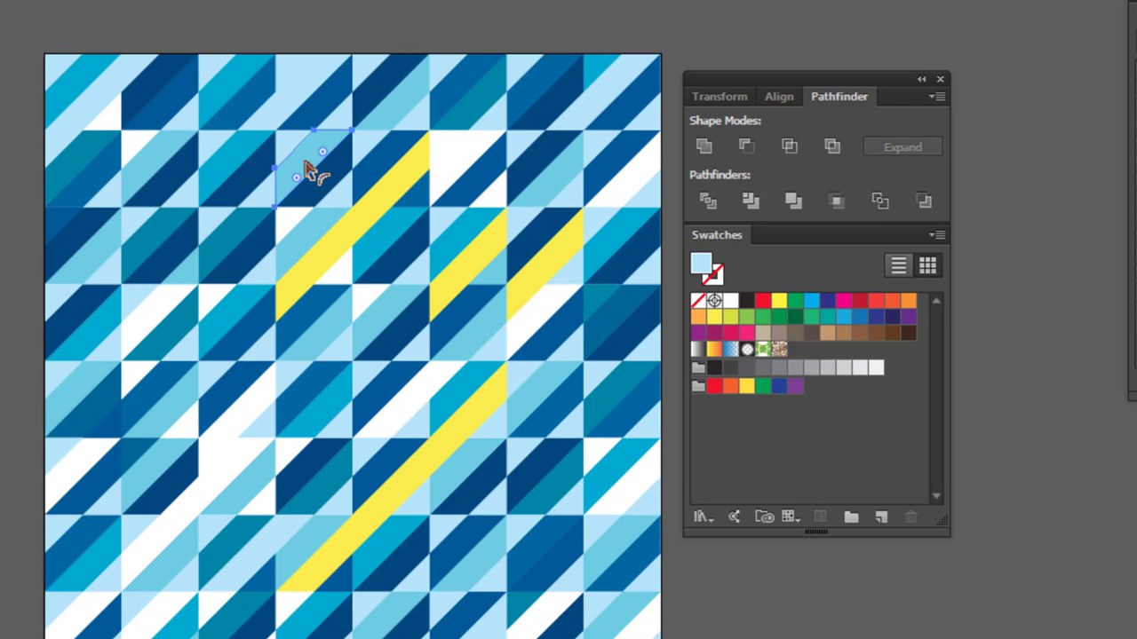
{"action": "left_click", "coordinate": [265, 199], "text": "shift"}
{"action": "left_click", "coordinate": [240, 246], "text": "shift"}
{"action": "left_click", "coordinate": [162, 311], "text": "shift"}
{"action": "left_click", "coordinate": [703, 145]}
{"action": "left_click", "coordinate": [715, 316]}
{"action": "left_click", "coordinate": [379, 50]}
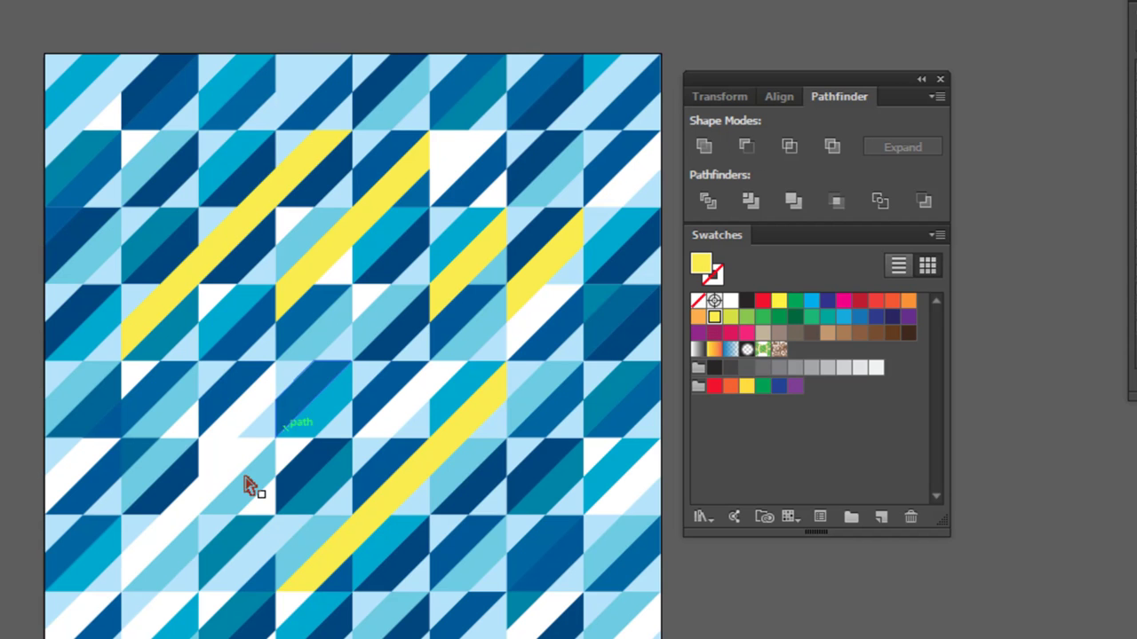
Unite three adjacent left-side pieces, starting from a white one, into a yellow strip
{"action": "left_click", "coordinate": [233, 428]}
{"action": "left_click", "coordinate": [213, 452], "text": "shift"}
{"action": "left_click", "coordinate": [176, 493], "text": "shift"}
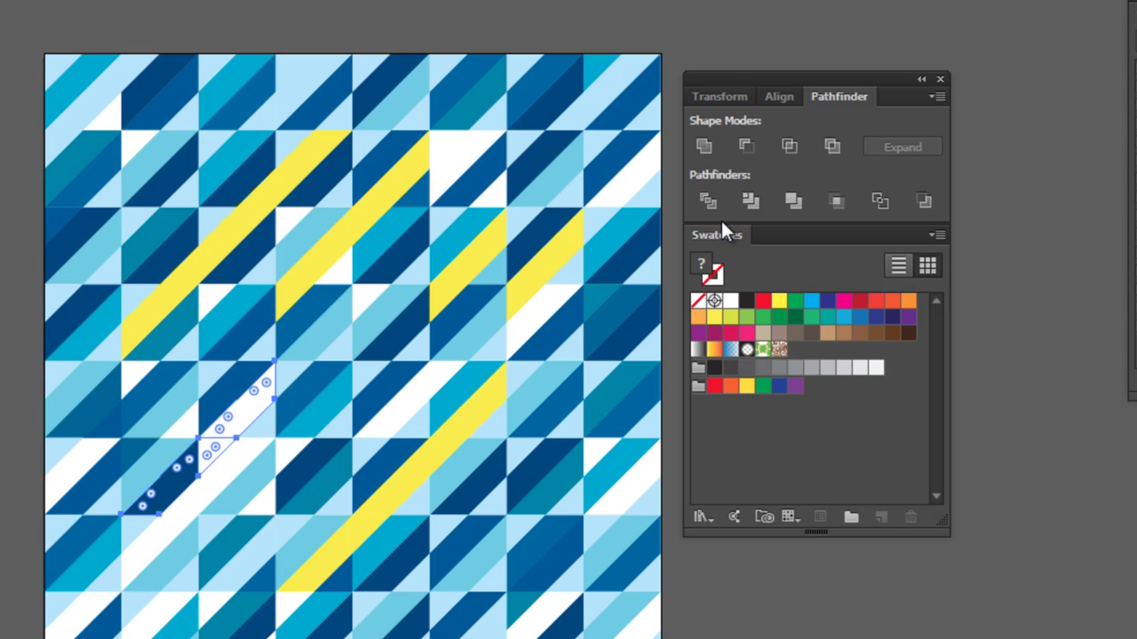
{"action": "left_click", "coordinate": [704, 146]}
{"action": "left_click", "coordinate": [716, 317]}
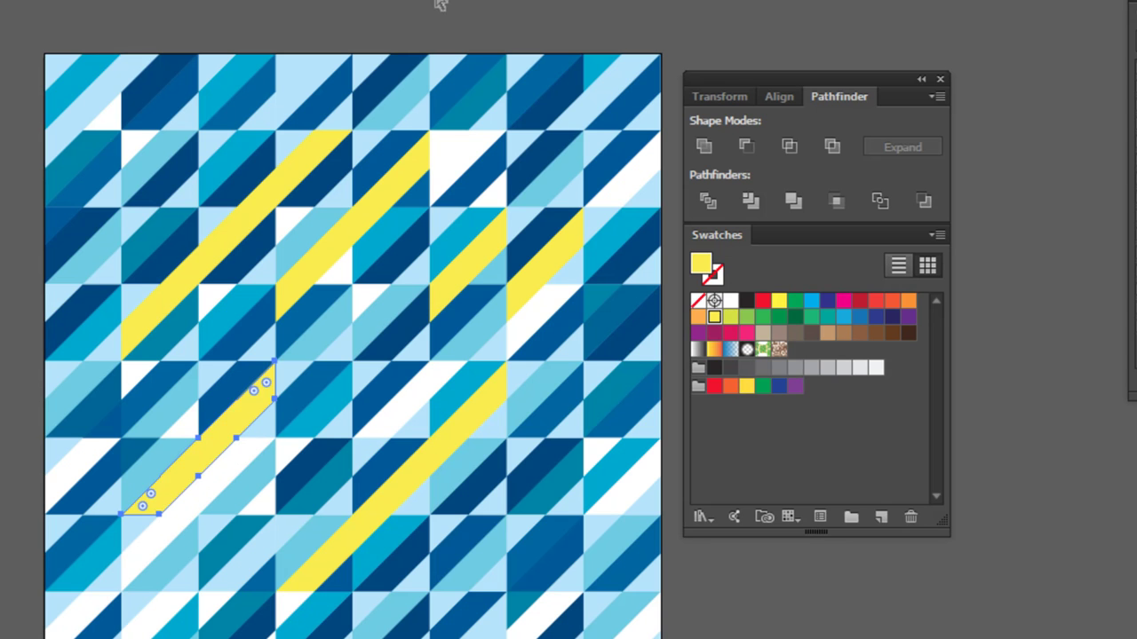
Unite the lower-right diagonal pieces into one strip filled white
{"action": "left_click", "coordinate": [552, 497]}
{"action": "left_click", "coordinate": [520, 545], "text": "shift"}
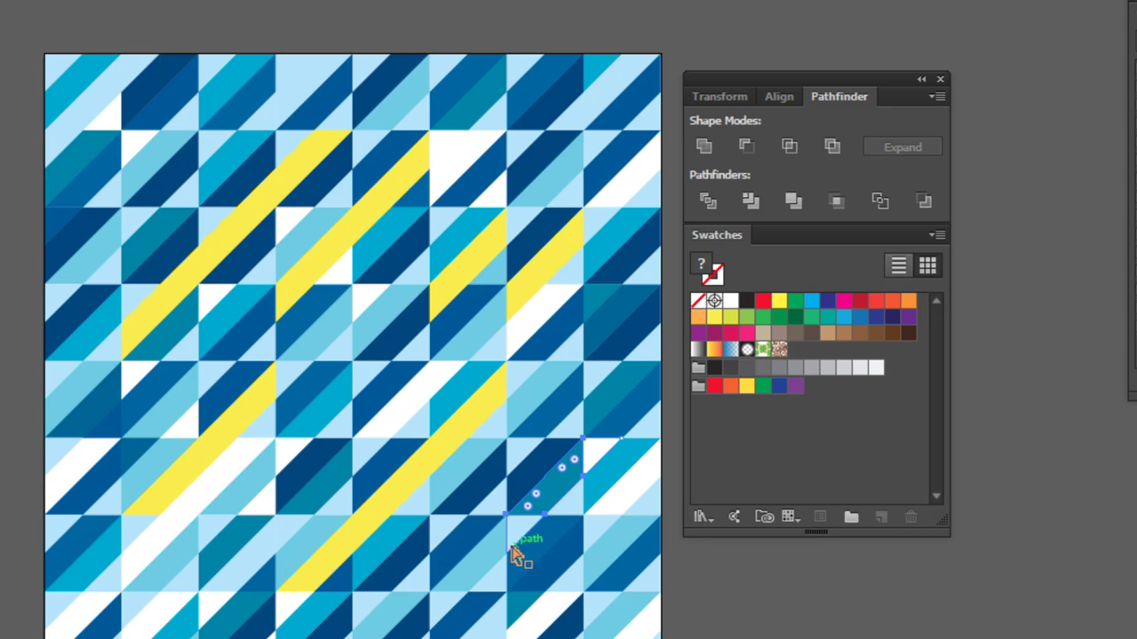
{"action": "left_click", "coordinate": [500, 553], "text": "shift"}
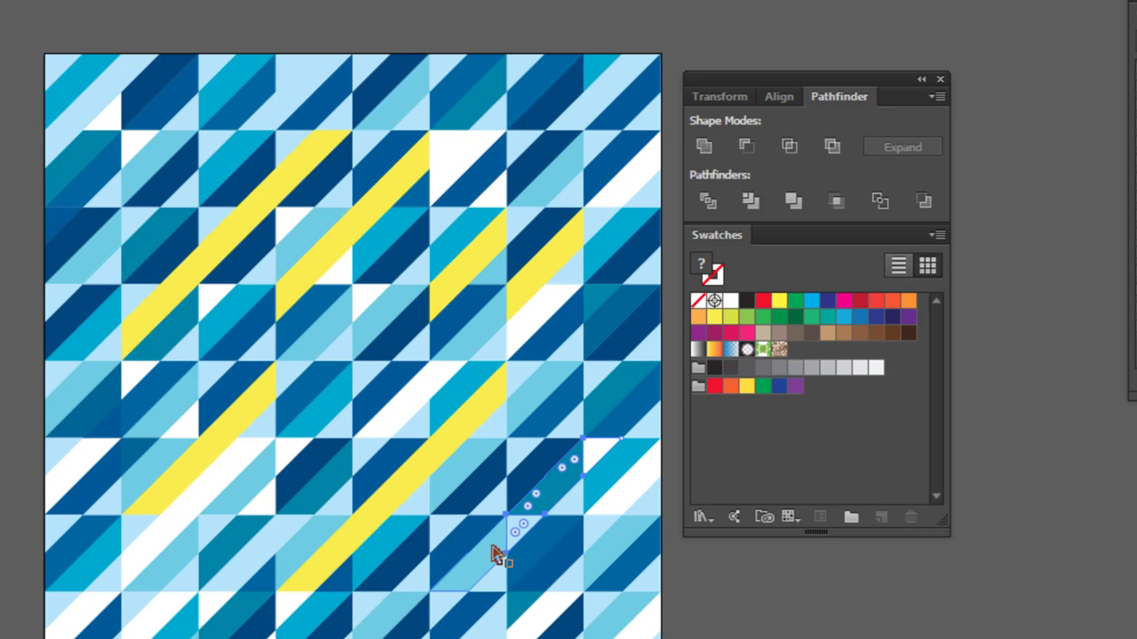
{"action": "left_click", "coordinate": [703, 145]}
{"action": "left_click", "coordinate": [730, 301]}
Fill the upper-right teal parallelogram, light-blue triangle and white parallelogram yellow
{"action": "key", "text": "ctrl+shift+a"}
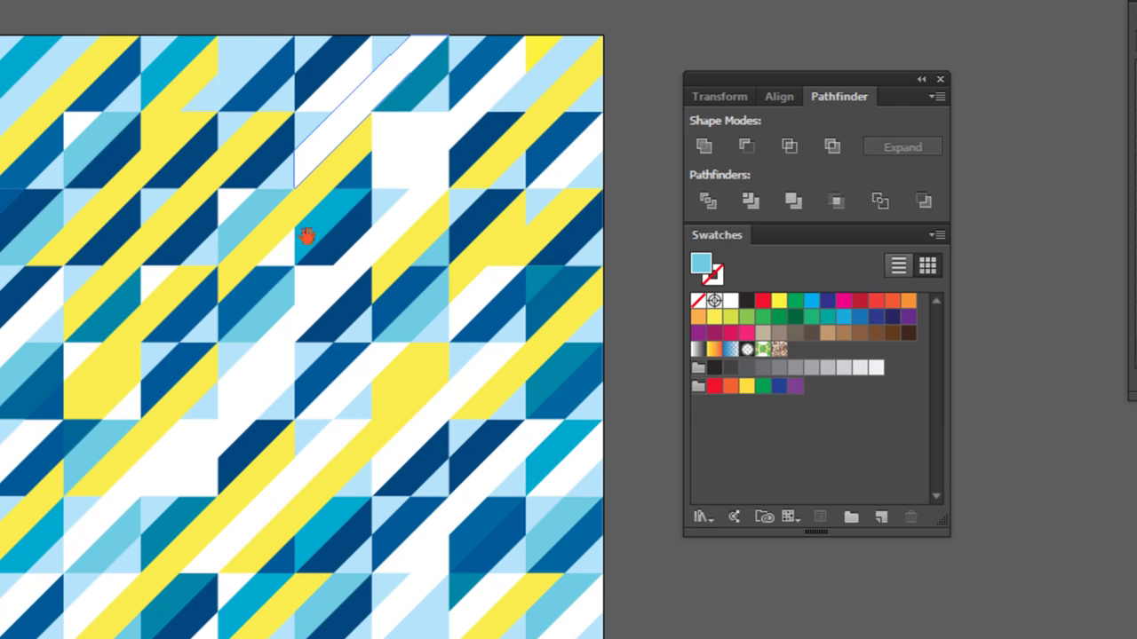
{"action": "left_click_drag", "start_coordinate": [305, 263], "coordinate": [323, 280]}
{"action": "left_click_drag", "start_coordinate": [318, 139], "coordinate": [328, 292]}
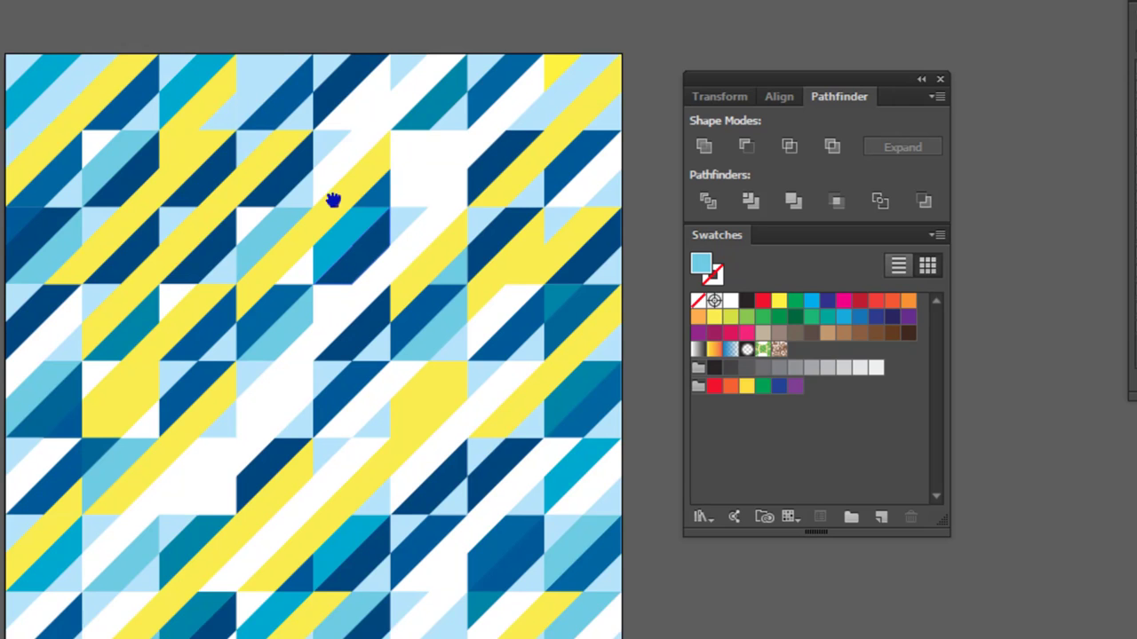
{"action": "left_click_drag", "start_coordinate": [332, 198], "coordinate": [328, 213]}
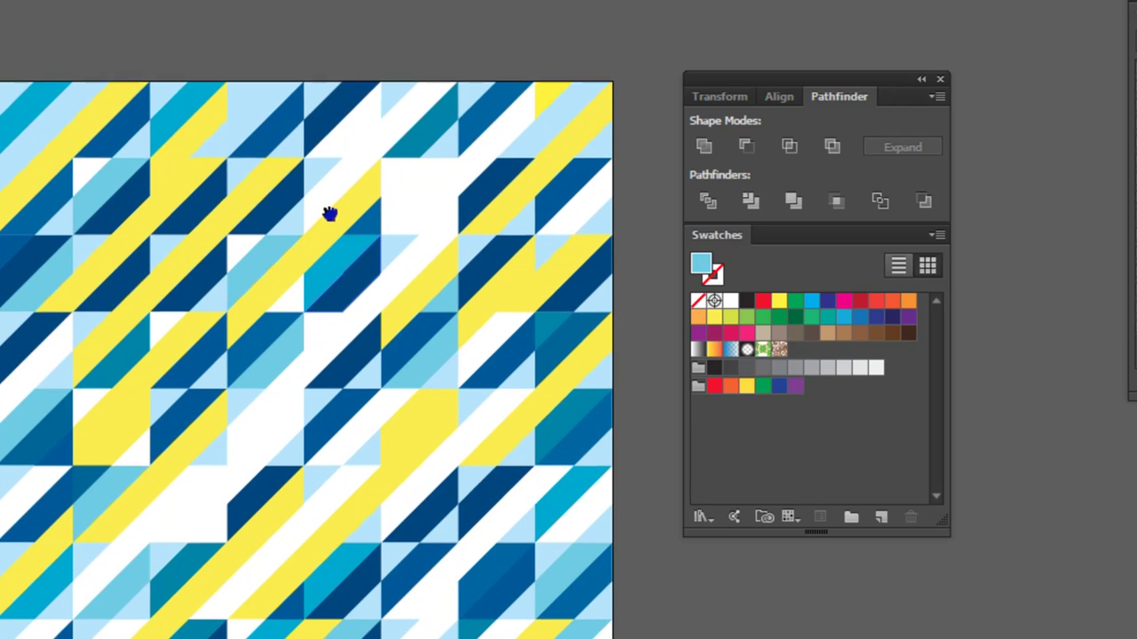
{"action": "key", "text": "ctrl+plus"}
{"action": "left_click_drag", "start_coordinate": [329, 373], "coordinate": [346, 246]}
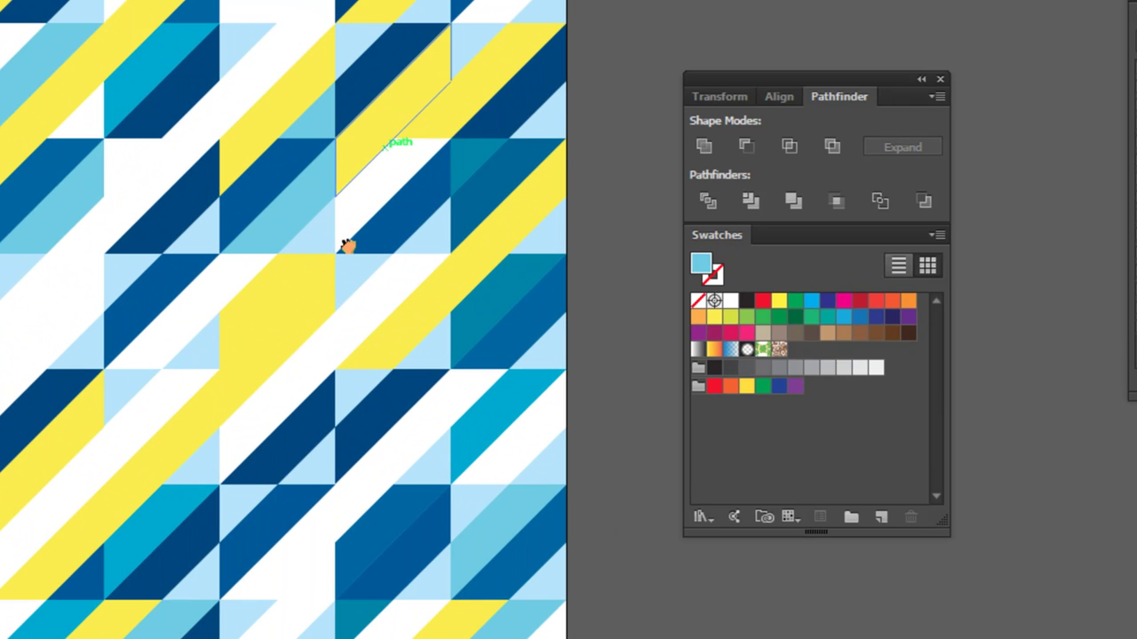
{"action": "left_click", "coordinate": [489, 200]}
{"action": "left_click", "coordinate": [428, 248], "text": "shift"}
{"action": "left_click", "coordinate": [395, 292], "text": "shift"}
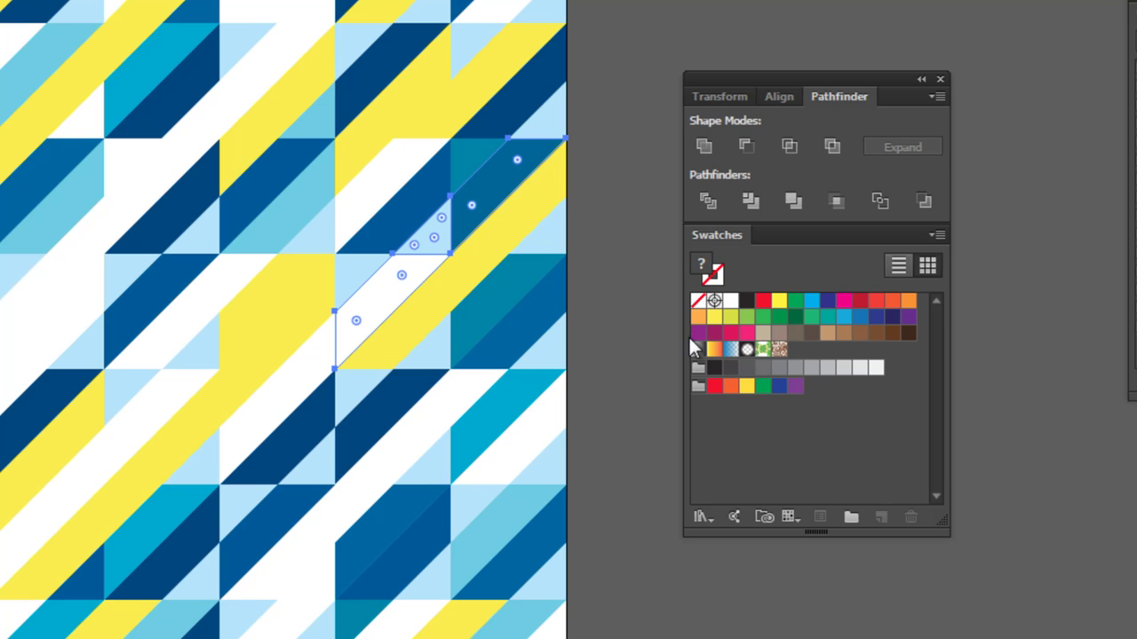
{"action": "left_click", "coordinate": [711, 320]}
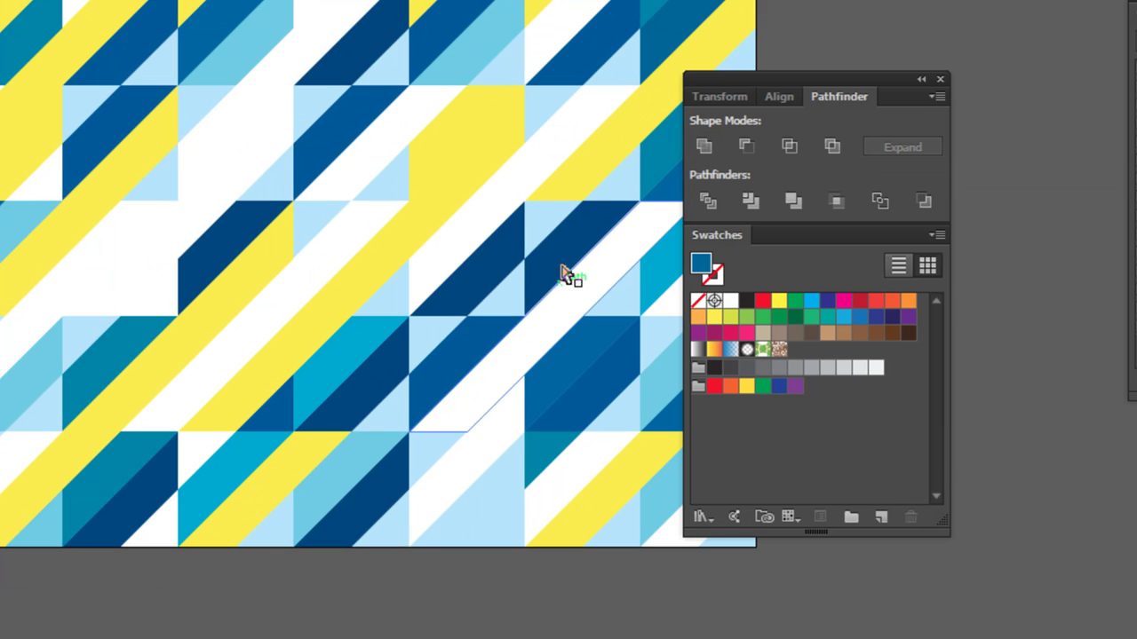
{"action": "left_click", "coordinate": [526, 286]}
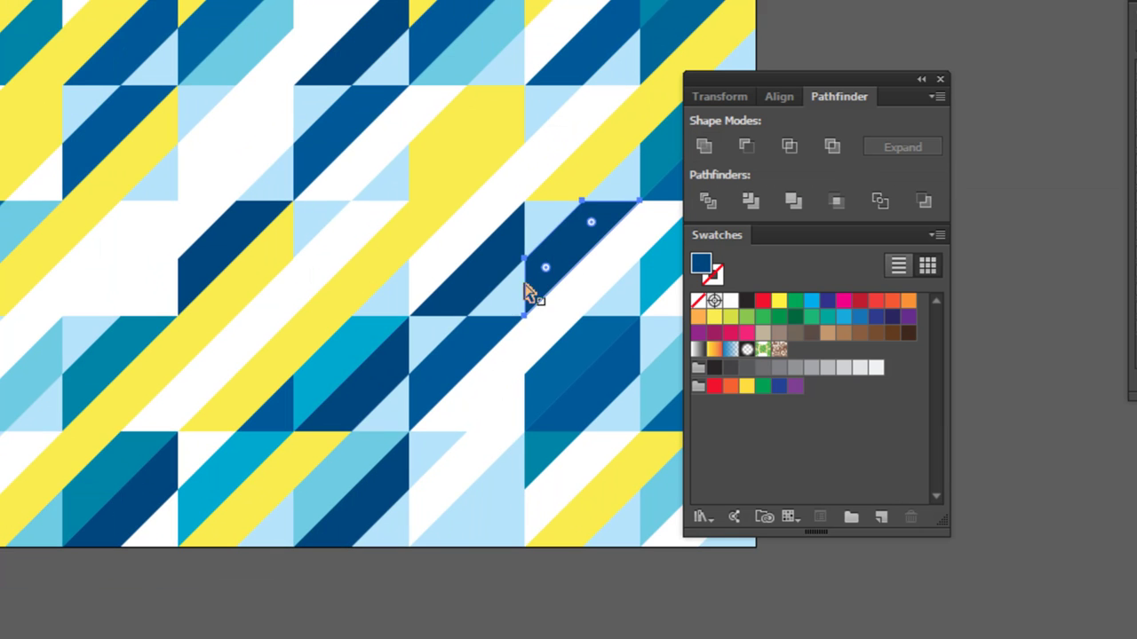
Fill the selected parallelogram yellow, then turn a dark-blue shape and white triangle white
{"action": "left_click", "coordinate": [714, 317]}
{"action": "left_click_drag", "start_coordinate": [110, 107], "coordinate": [223, 266]}
{"action": "left_click", "coordinate": [71, 317]}
{"action": "left_click", "coordinate": [145, 256], "text": "shift"}
{"action": "left_click", "coordinate": [730, 300]}
{"action": "key", "text": "ctrl+shift+a"}
Fill a light-blue shape and white triangle yellow and unite them with the neighbouring yellow stripe
{"action": "left_click_drag", "start_coordinate": [256, 323], "coordinate": [198, 459]}
{"action": "left_click_drag", "start_coordinate": [337, 256], "coordinate": [316, 471]}
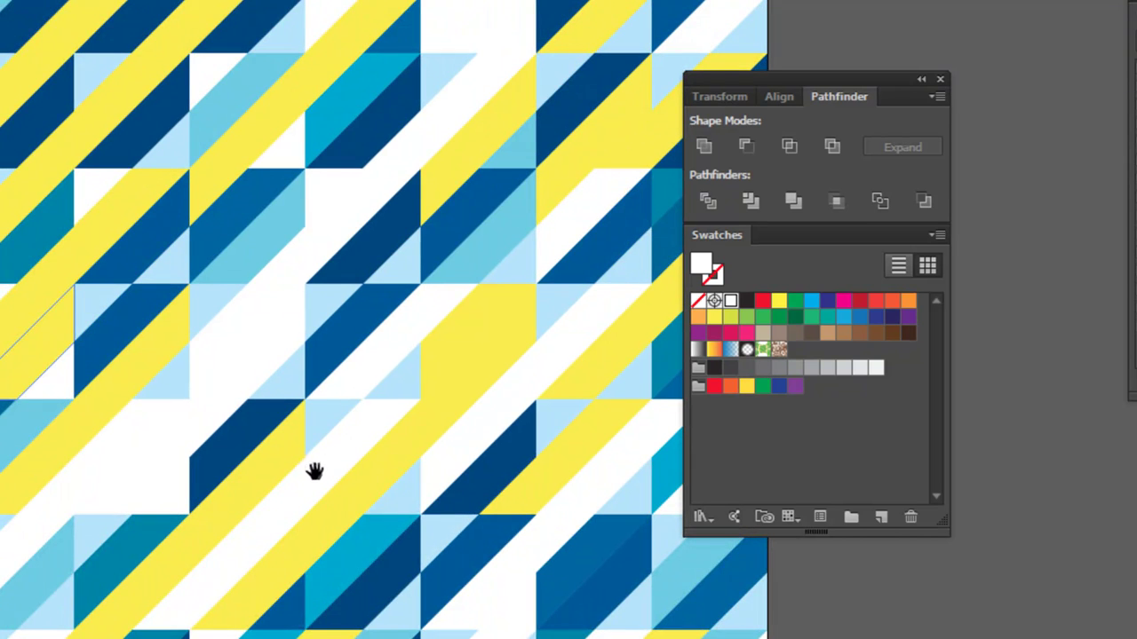
{"action": "left_click", "coordinate": [411, 434]}
{"action": "left_click_drag", "start_coordinate": [411, 434], "coordinate": [102, 376]}
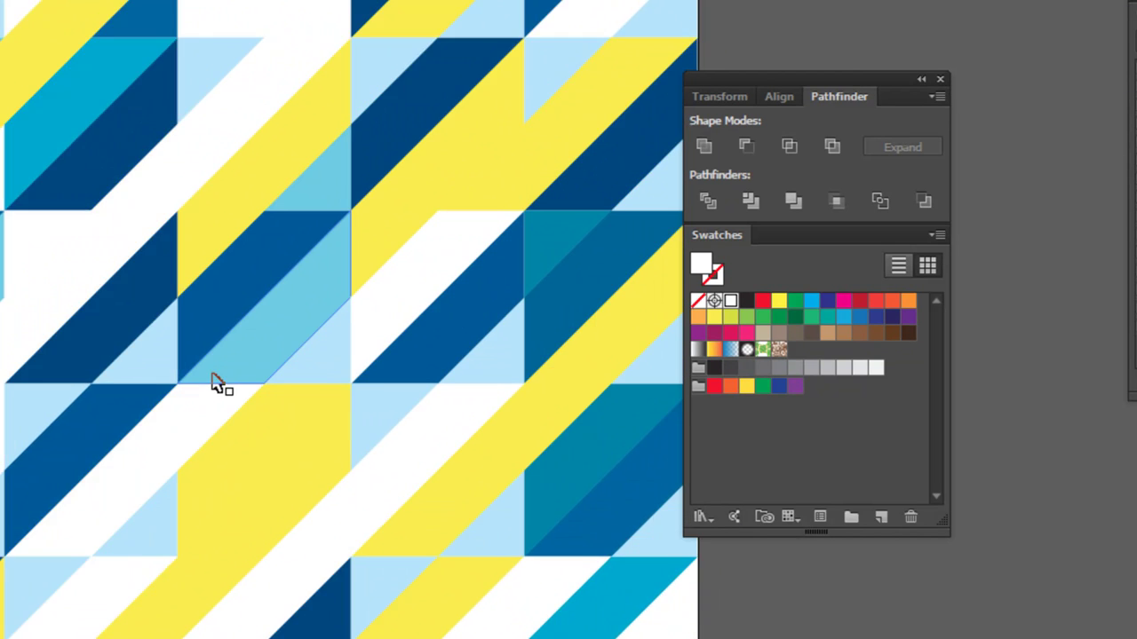
{"action": "left_click", "coordinate": [213, 380]}
{"action": "left_click_drag", "start_coordinate": [213, 355], "coordinate": [198, 300]}
{"action": "left_click", "coordinate": [254, 319]}
{"action": "left_click", "coordinate": [173, 393], "text": "shift"}
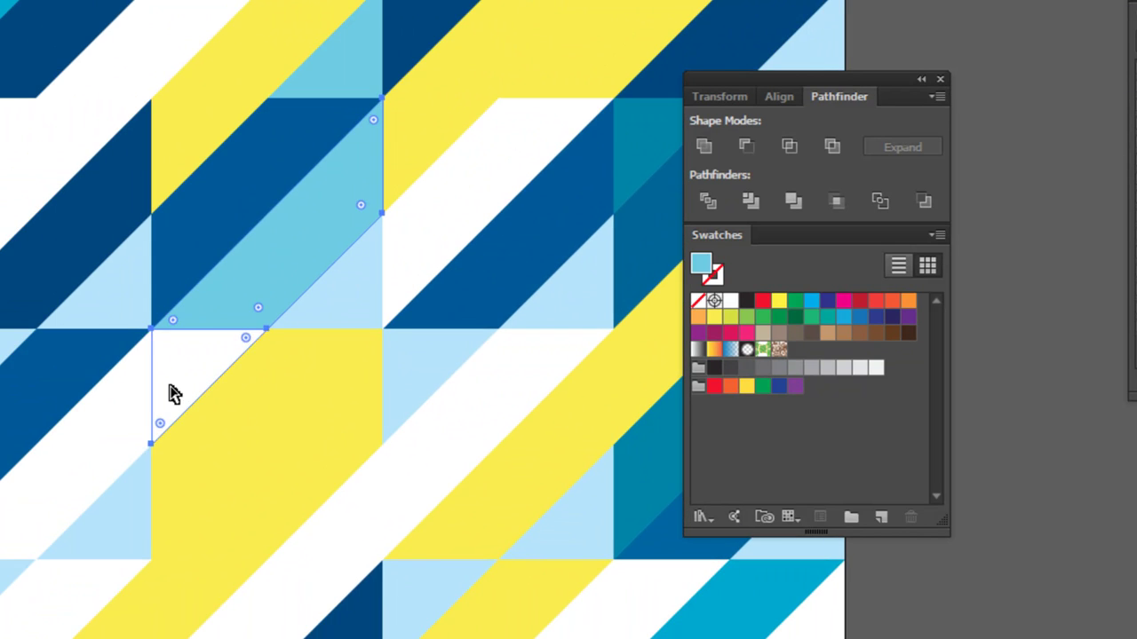
{"action": "left_click", "coordinate": [675, 346], "text": "shift"}
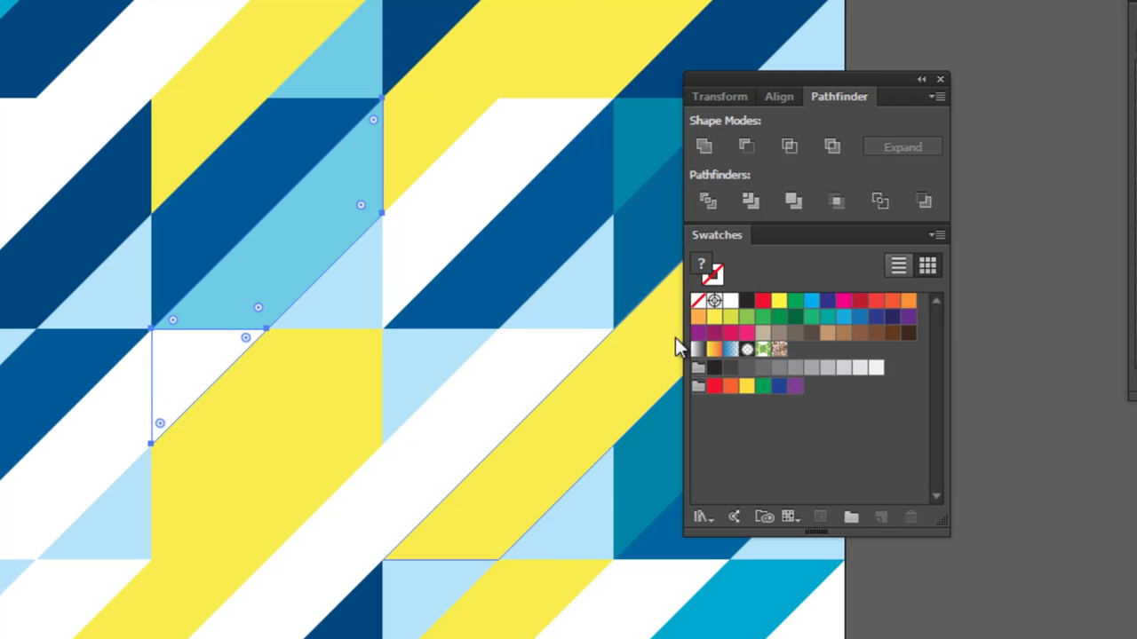
{"action": "left_click", "coordinate": [714, 317]}
{"action": "left_click", "coordinate": [704, 147]}
Undo the last change and zoom out to view the whole tile
{"action": "left_click", "coordinate": [313, 135]}
{"action": "key", "text": "ctrl+z"}
{"action": "key", "text": "ctrl+minus"}
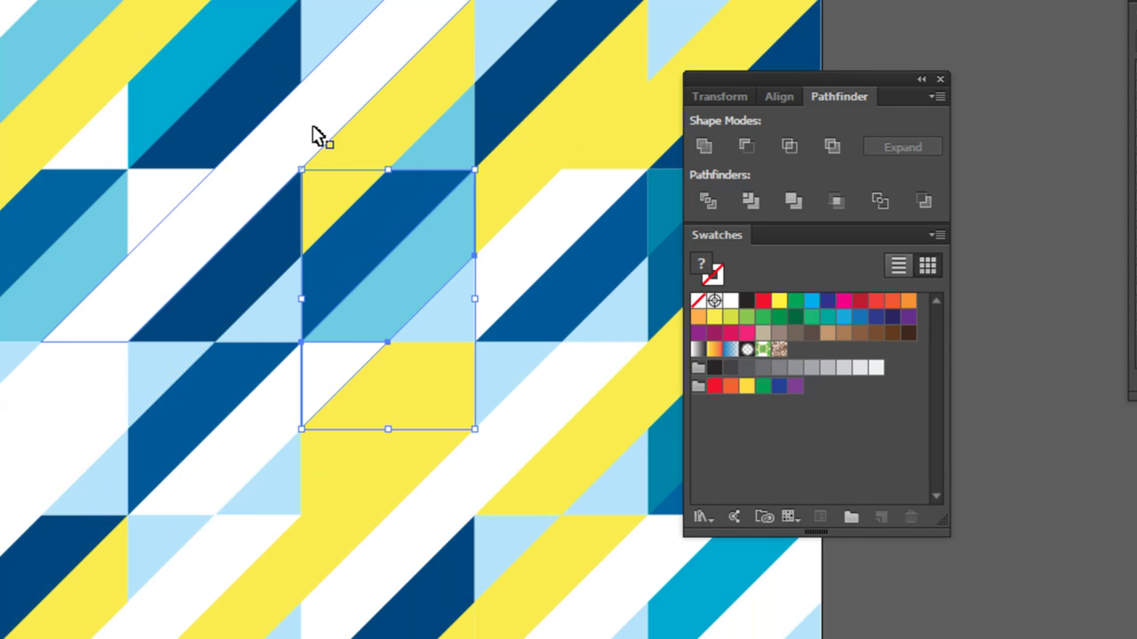
{"action": "key", "text": "ctrl+minus"}
{"action": "scroll", "coordinate": [313, 135], "scroll_direction": "right", "scroll_amount": 3}
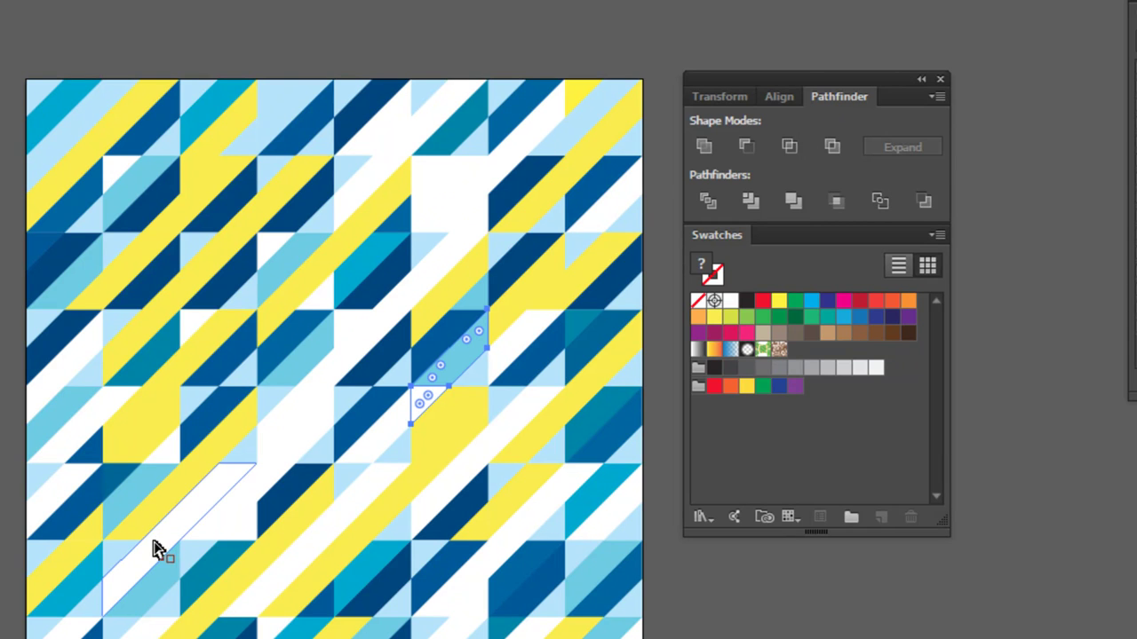
Unite the selected pieces, then select the dark-blue parallelogram and the light-blue triangle above it
{"action": "left_click", "coordinate": [706, 150]}
{"action": "key", "text": "ctrl+equal"}
{"action": "key", "text": "ctrl+equal"}
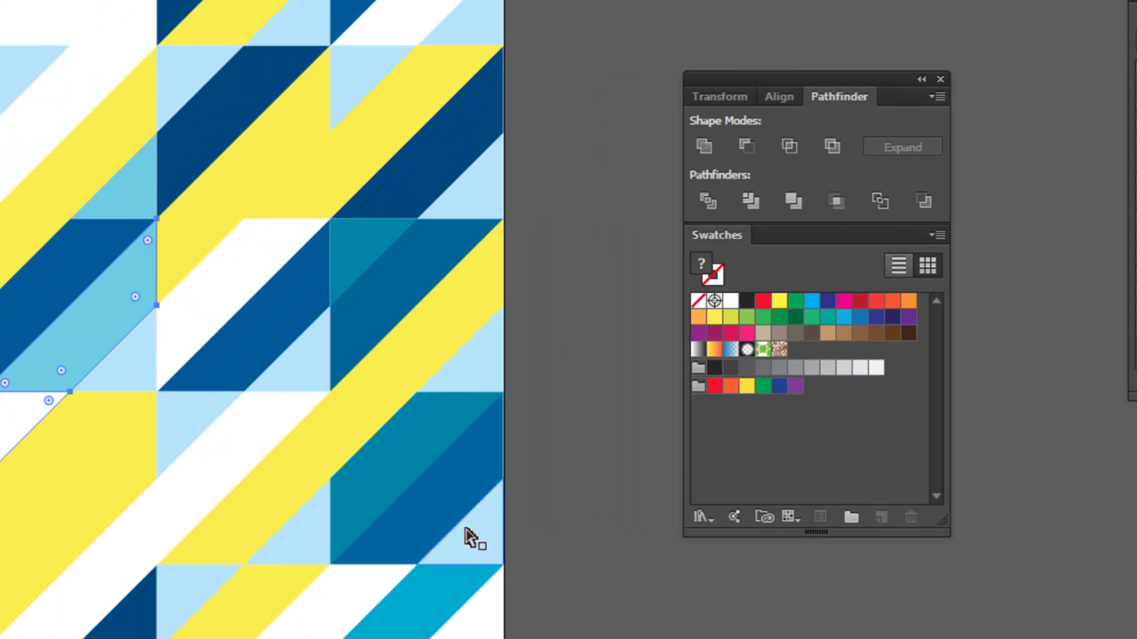
{"action": "left_click", "coordinate": [393, 469]}
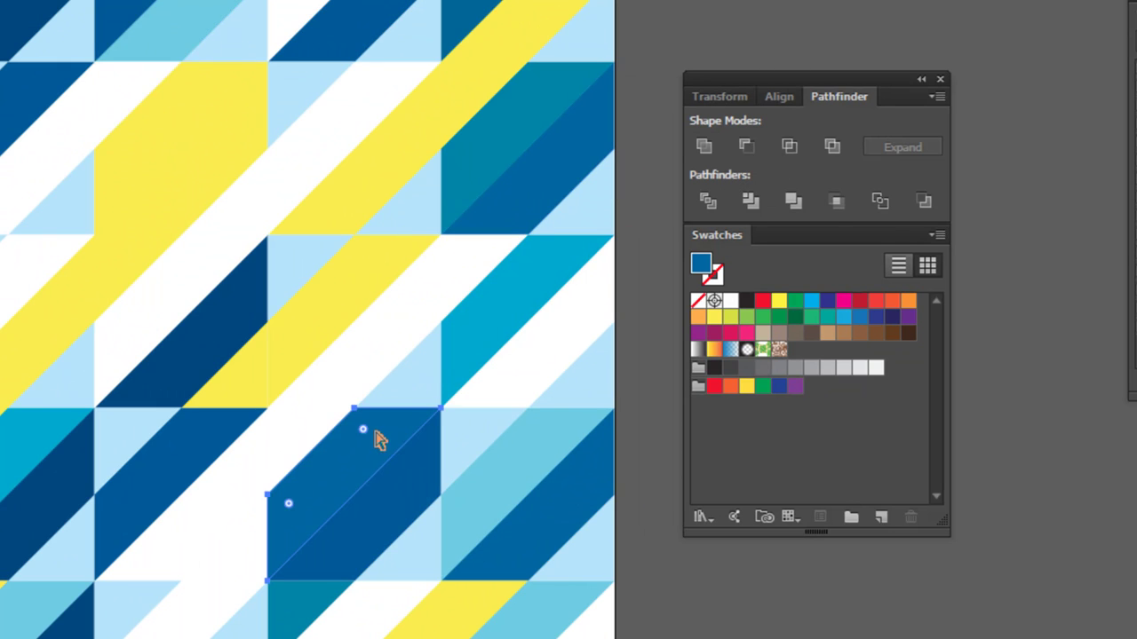
{"action": "left_click", "coordinate": [417, 378], "text": "shift"}
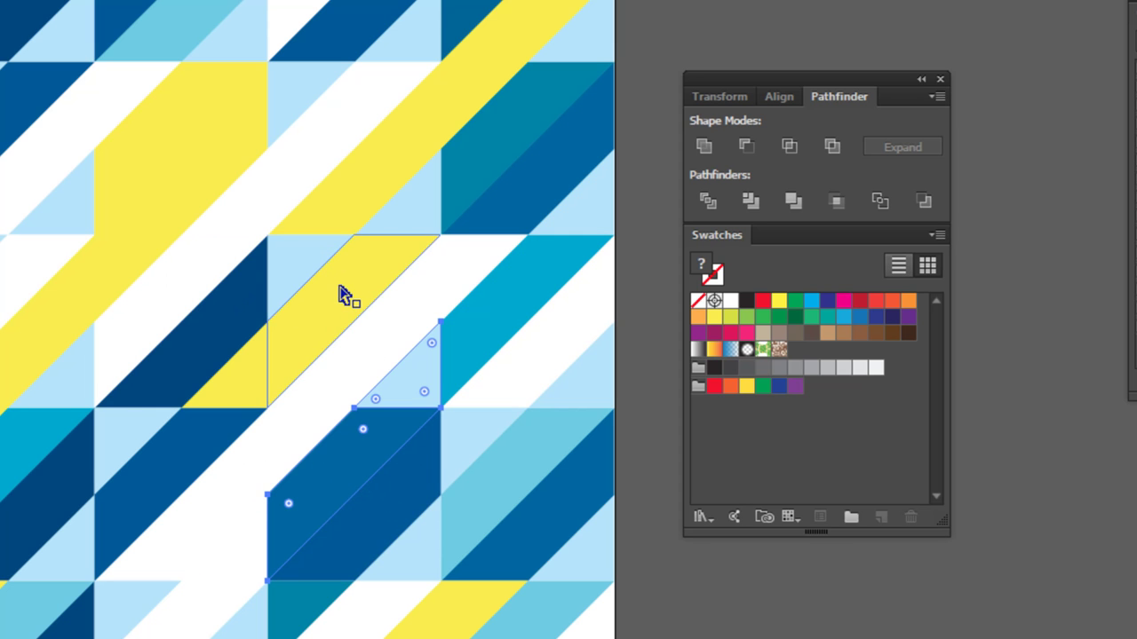
Pan over the upper part of the pattern and clear the selection
{"action": "left_click_drag", "start_coordinate": [337, 133], "coordinate": [295, 302]}
{"action": "scroll", "coordinate": [298, 303], "scroll_direction": "down", "scroll_amount": 2}
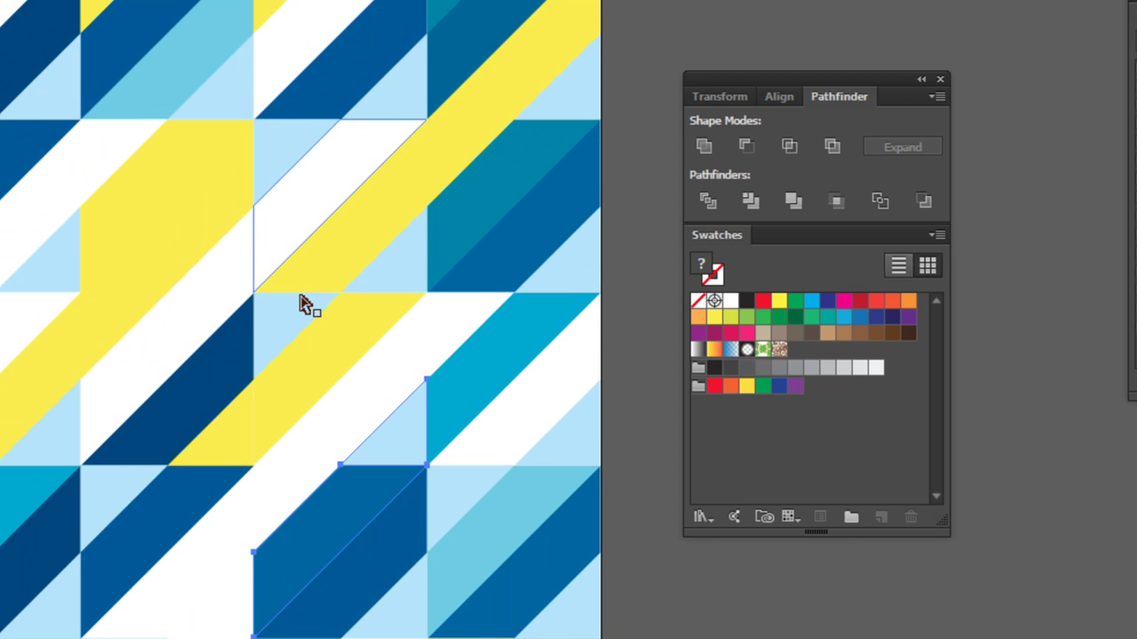
{"action": "scroll", "coordinate": [302, 301], "scroll_direction": "down", "scroll_amount": 2}
{"action": "scroll", "coordinate": [320, 258], "scroll_direction": "down", "scroll_amount": 2}
{"action": "scroll", "coordinate": [277, 169], "scroll_direction": "up", "scroll_amount": 2}
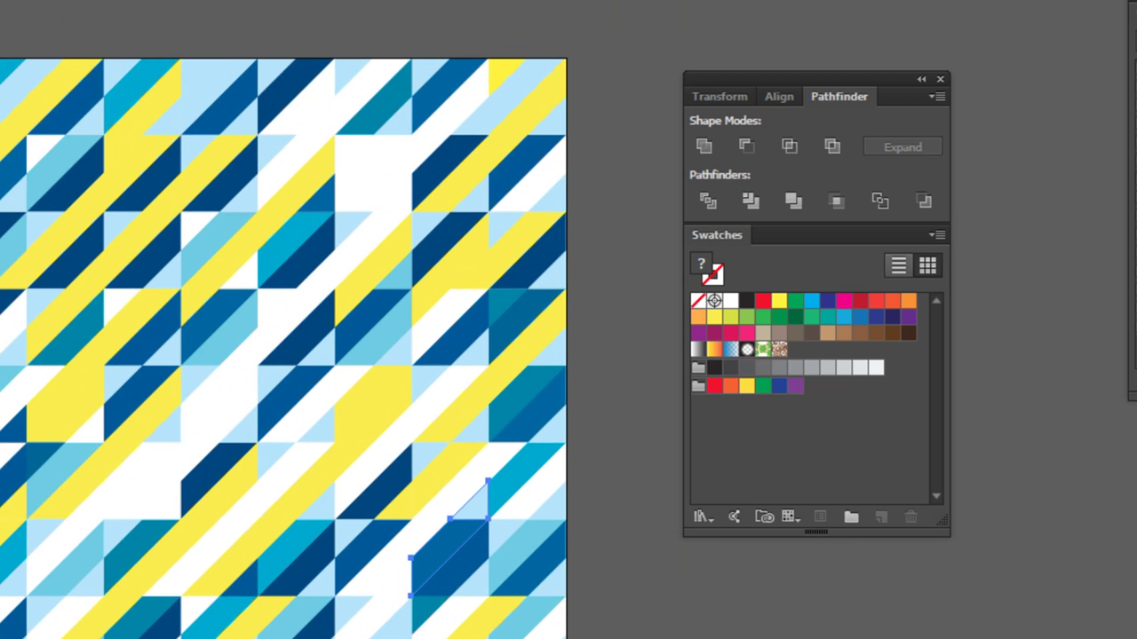
{"action": "key", "text": "ctrl+shift+a"}
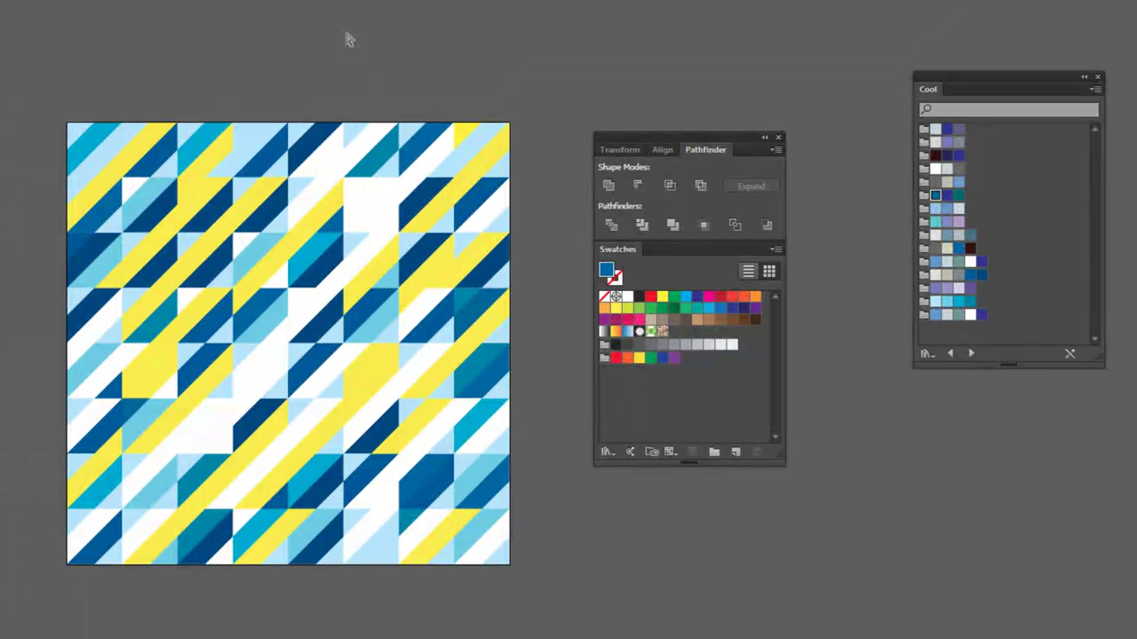